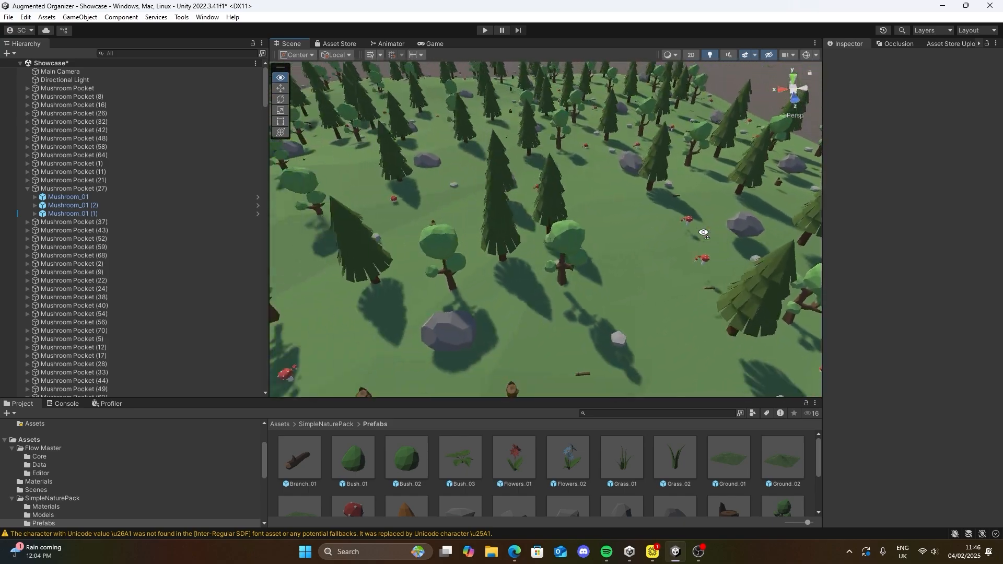
pyautogui.moveTo(572, 224); pyautogui.dragTo(507, 212, button='right')
pyautogui.moveTo(632, 240); pyautogui.dragTo(560, 204, button='right')
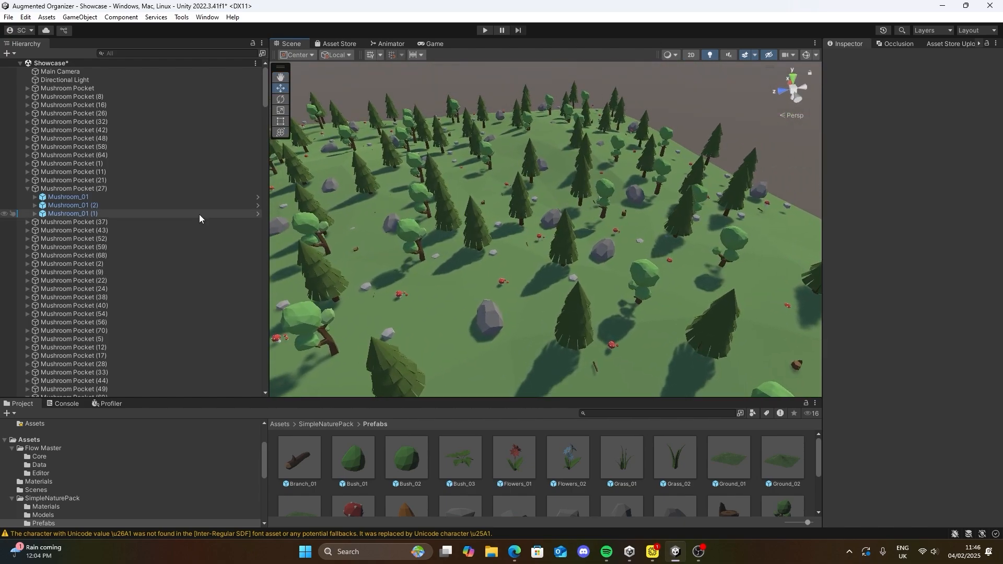
pyautogui.scroll(-10, 195, 222)
pyautogui.moveTo(266, 118); pyautogui.dragTo(266, 156)
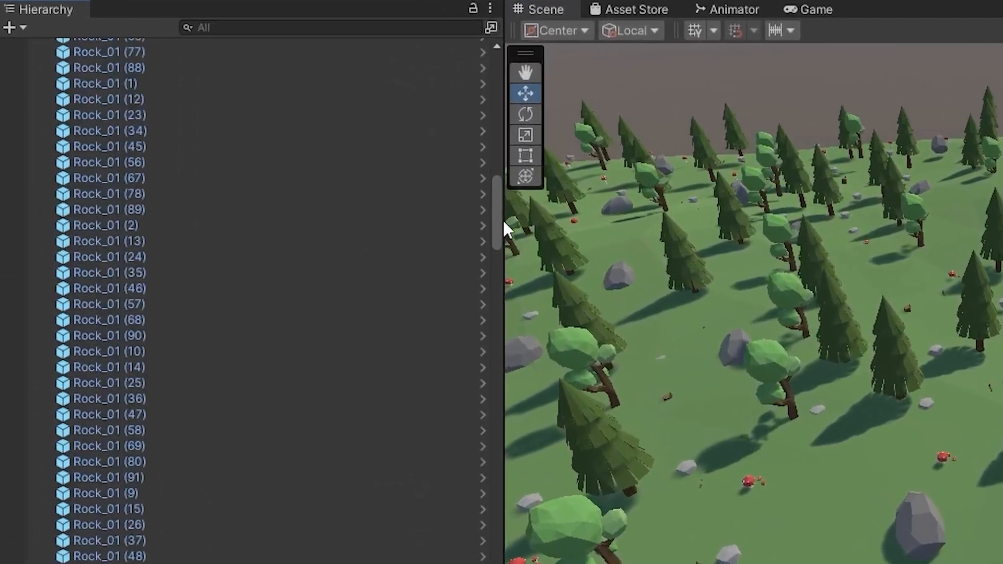
pyautogui.moveTo(504, 222); pyautogui.dragTo(790, 282)
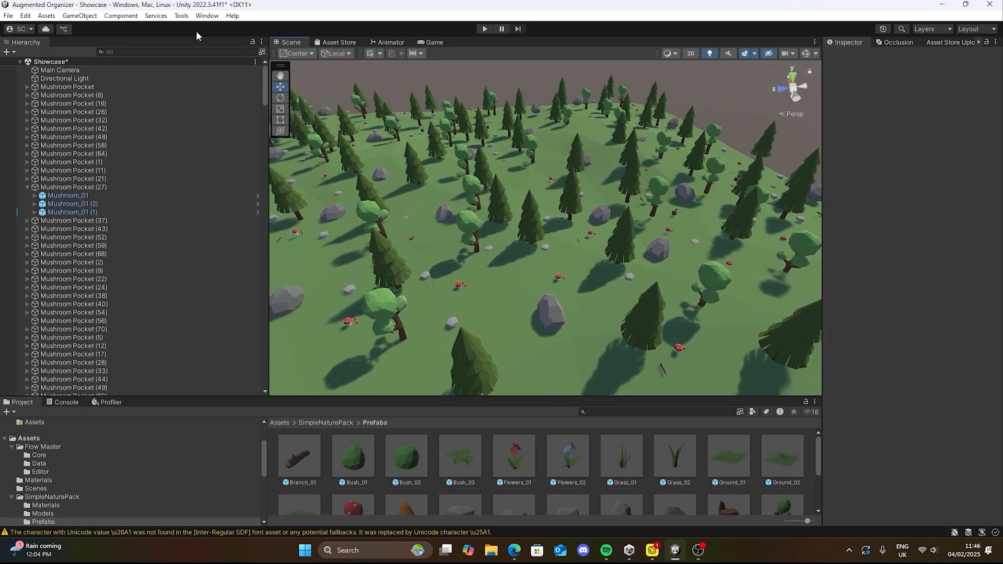
# - Open Flow Master's Select By Name tool
pyautogui.click(181, 16)
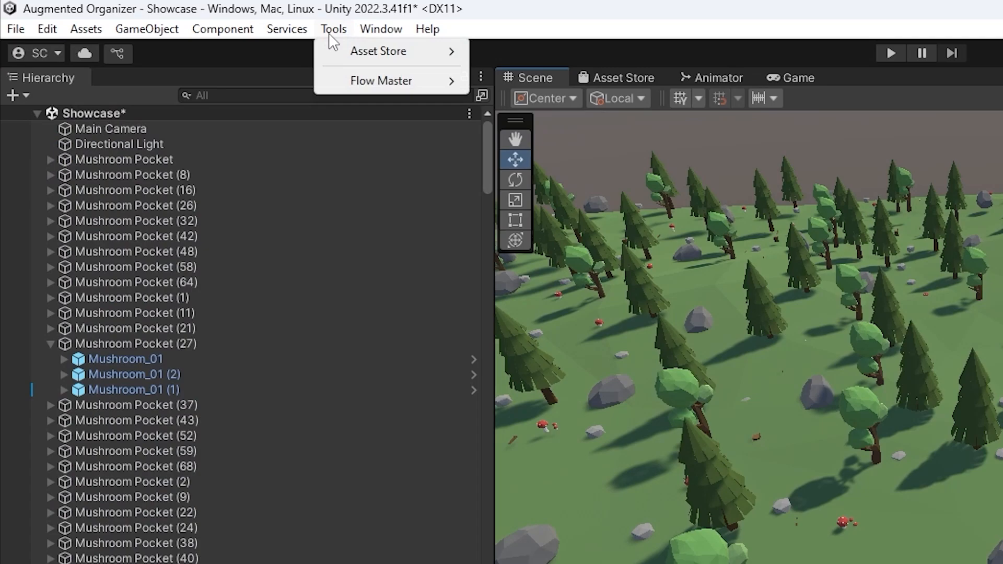
pyautogui.moveTo(222, 45)
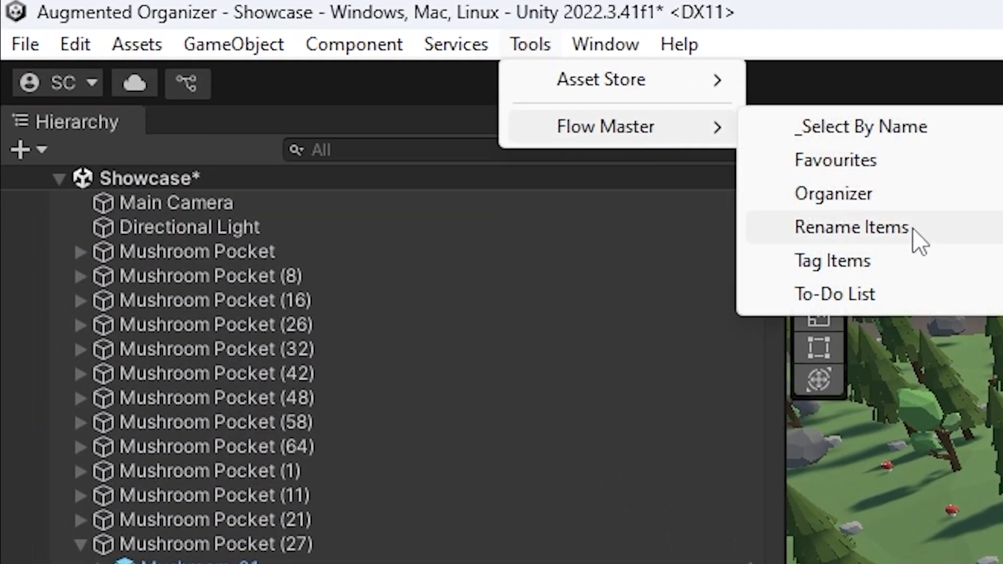
pyautogui.click(933, 138)
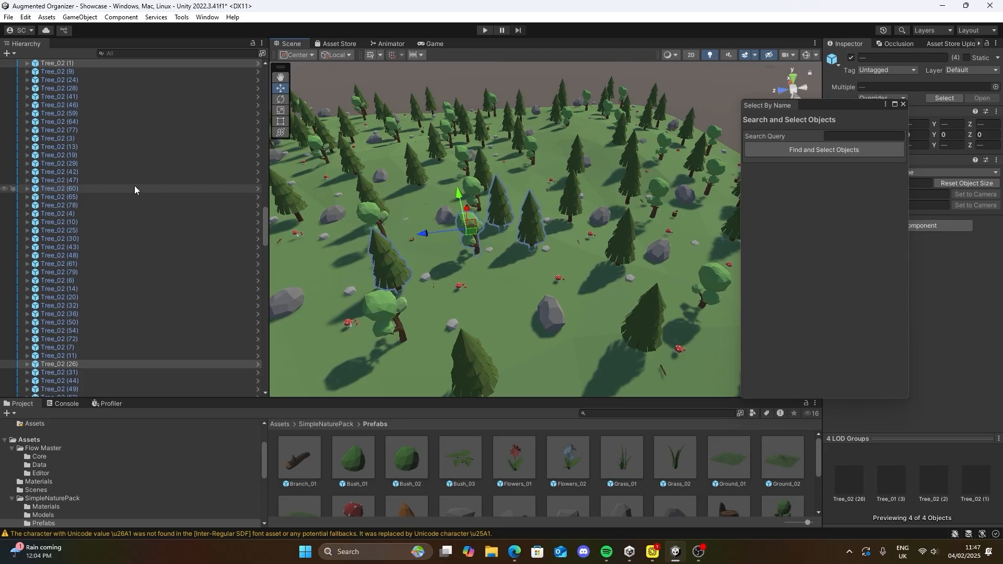
pyautogui.scroll(2, 134, 186)
pyautogui.click(134, 186)
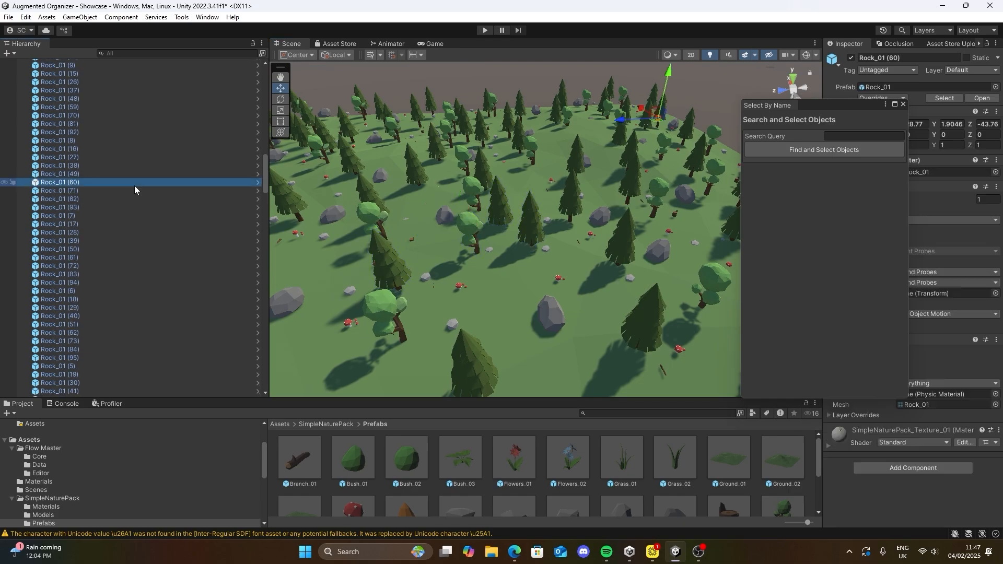
pyautogui.scroll(15, 134, 186)
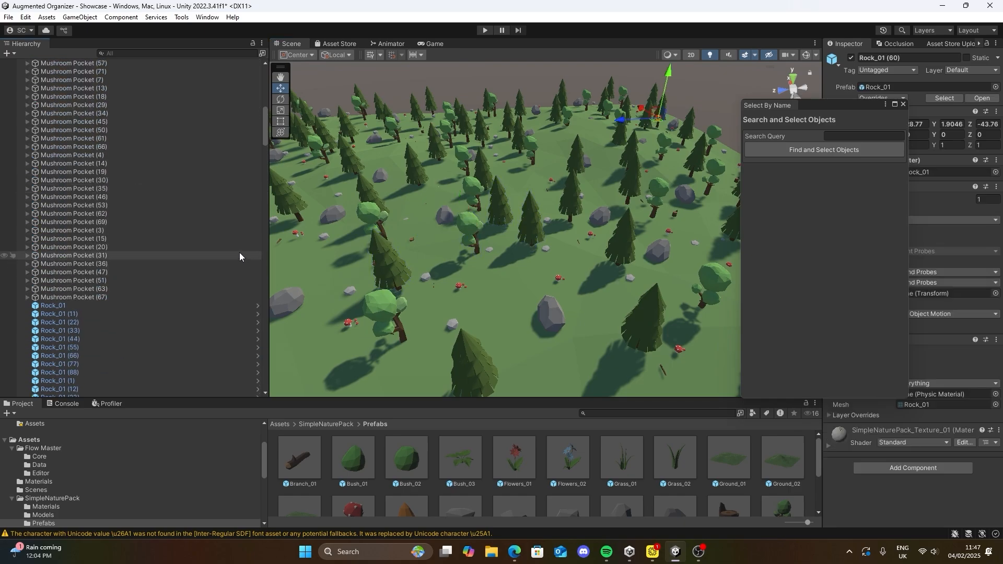
pyautogui.scroll(2, 80, 229)
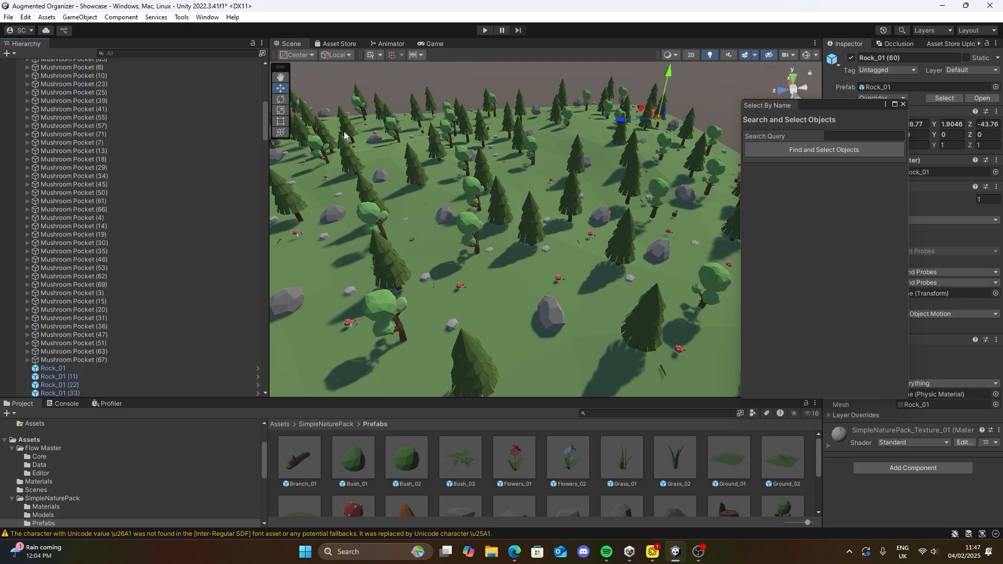
pyautogui.scroll(4, 142, 101)
# - Find and select all scene objects matching the search query Tree
pyautogui.click(862, 135)
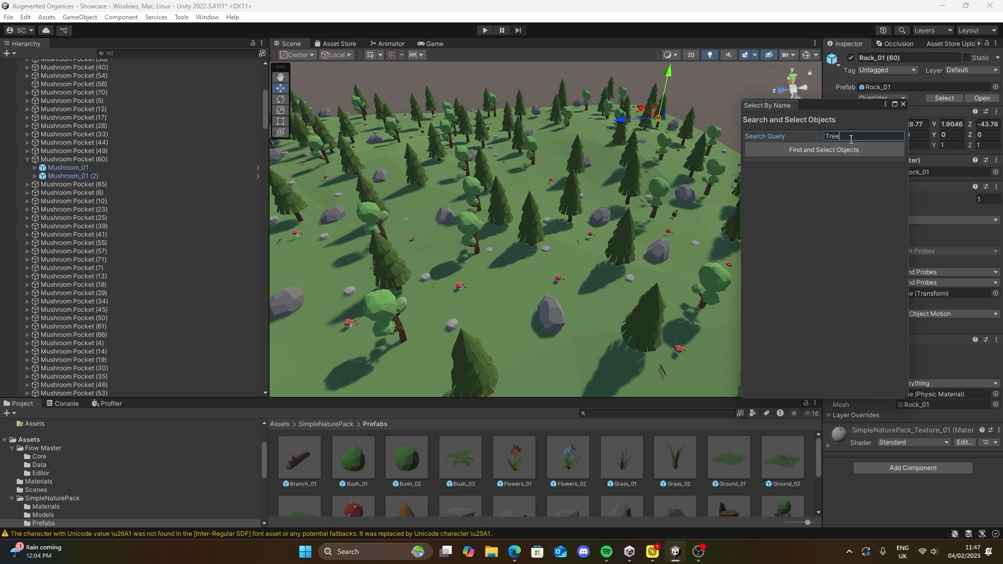
pyautogui.click(834, 155)
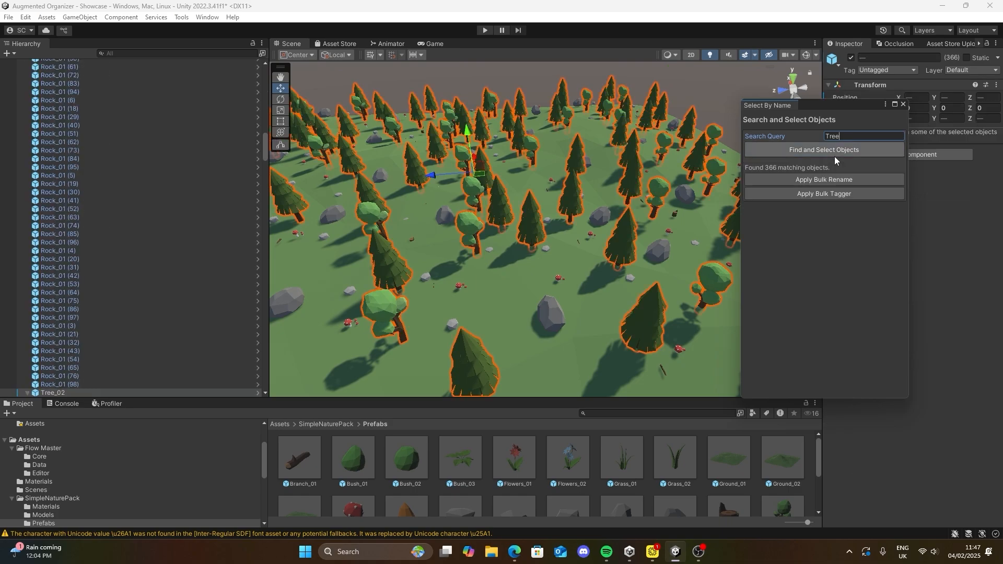
pyautogui.moveTo(627, 210); pyautogui.dragTo(519, 196, button='right')
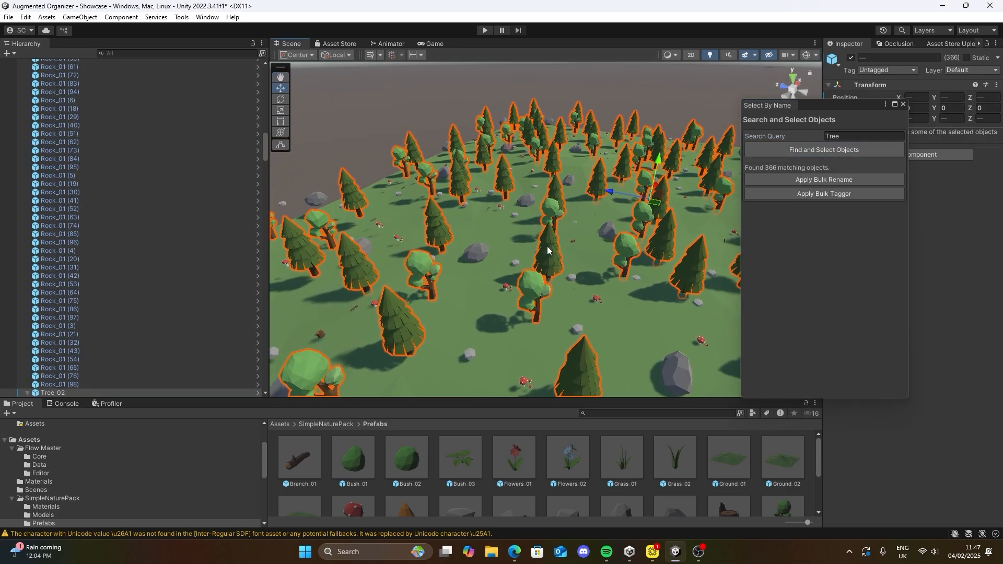
pyautogui.scroll(-5, 126, 226)
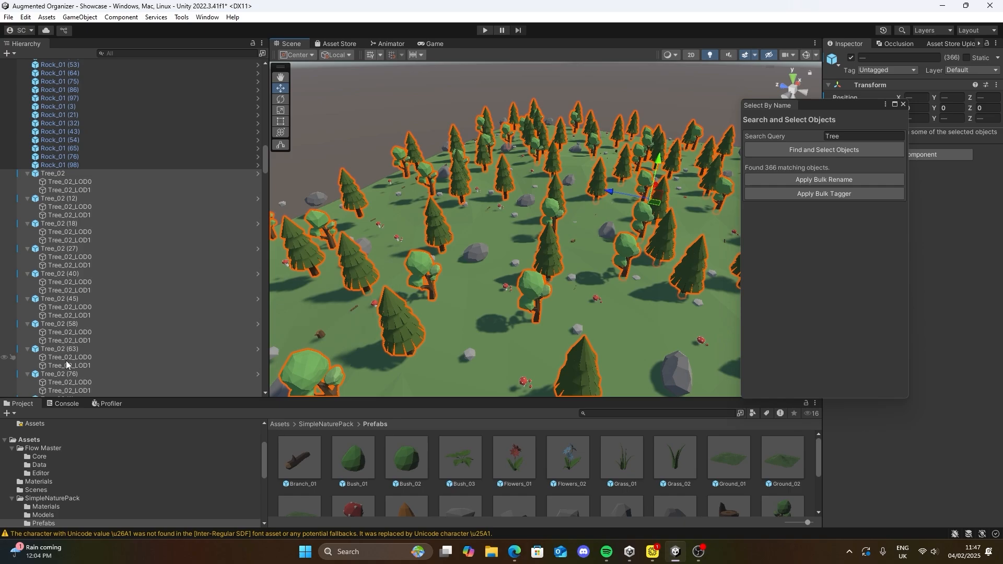
pyautogui.scroll(-10, 82, 355)
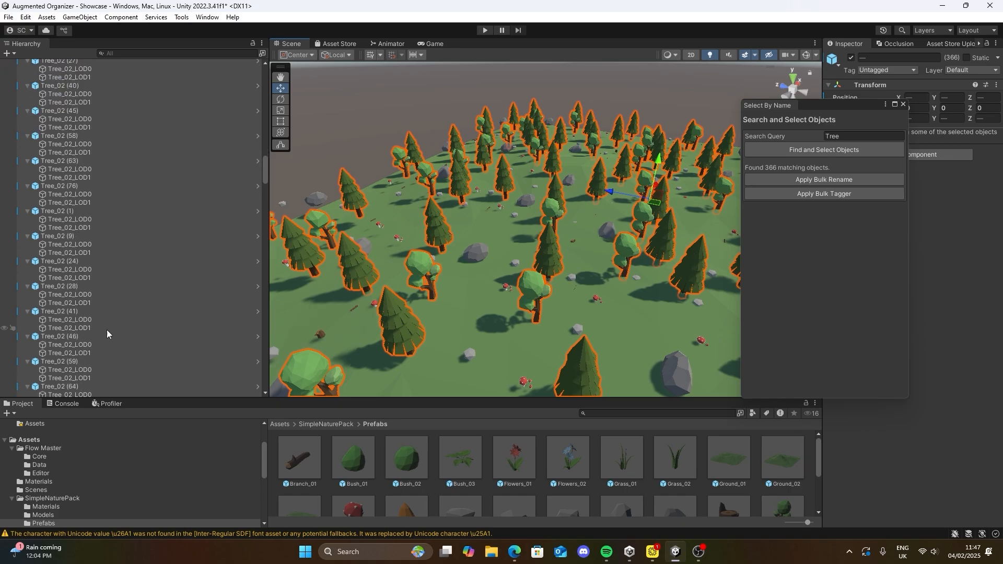
pyautogui.moveTo(504, 184); pyautogui.dragTo(604, 183, button='right')
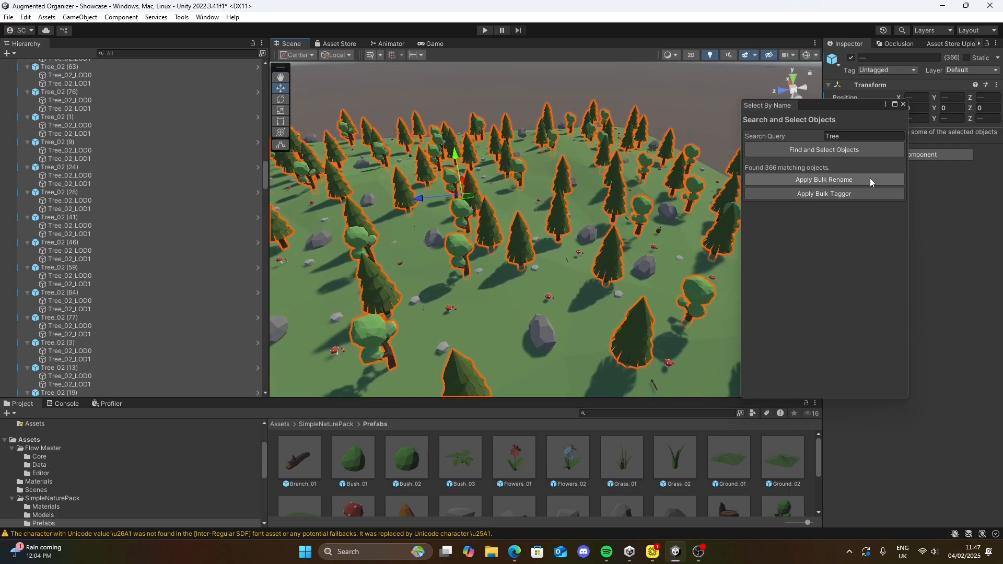
# - Open the bulk renamer for the found trees and set prefix Environment_, overriding name Tree and suffix _GameObject
pyautogui.click(841, 180)
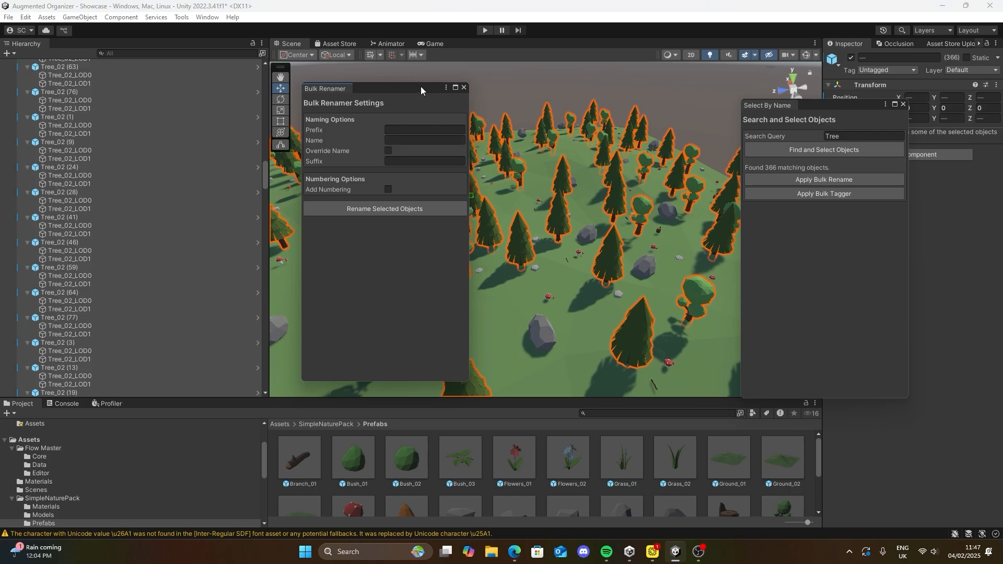
pyautogui.moveTo(421, 90); pyautogui.dragTo(391, 107)
pyautogui.click(373, 154)
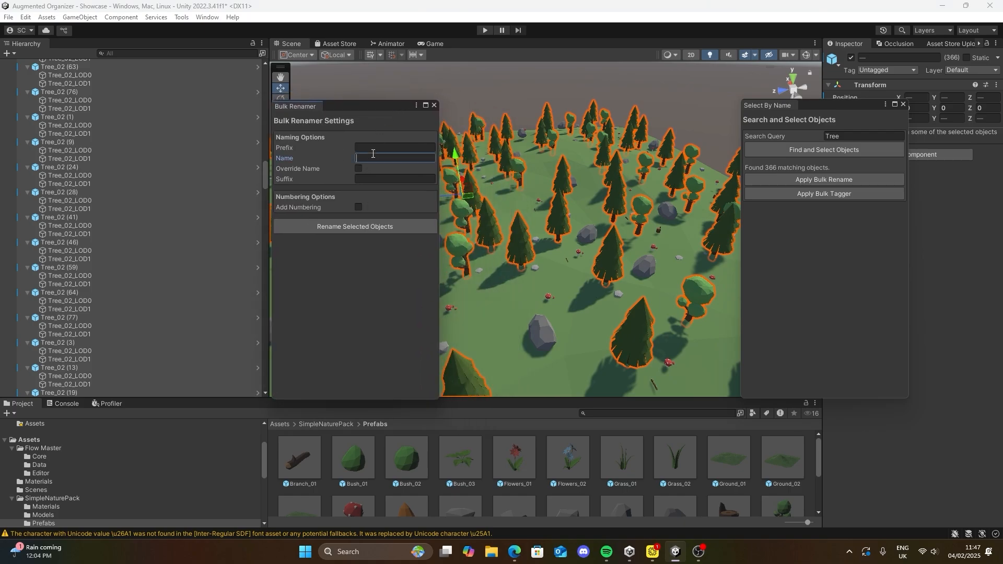
pyautogui.click(379, 148)
pyautogui.click(358, 168)
pyautogui.click(387, 157)
pyautogui.click(370, 179)
pyautogui.write('_GameObject')
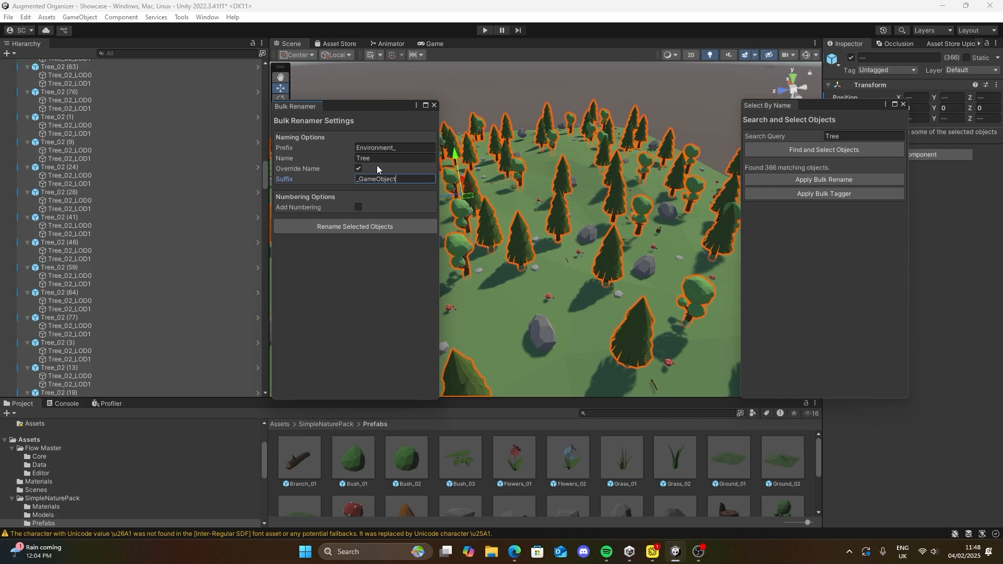
# - Add numbering with start number 1 and number padding 2, and rename the selected objects
pyautogui.click(400, 149)
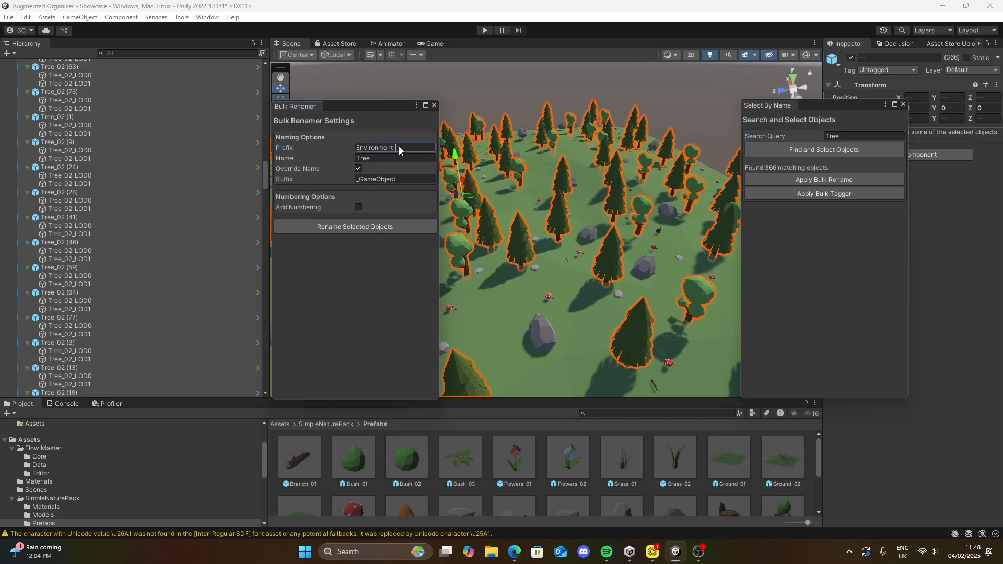
pyautogui.click(395, 159)
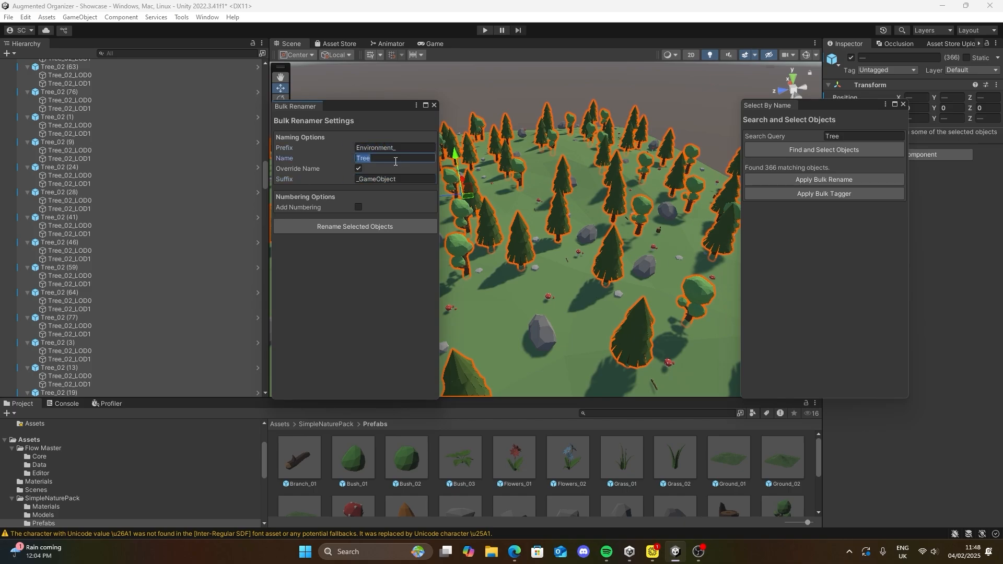
pyautogui.click(359, 208)
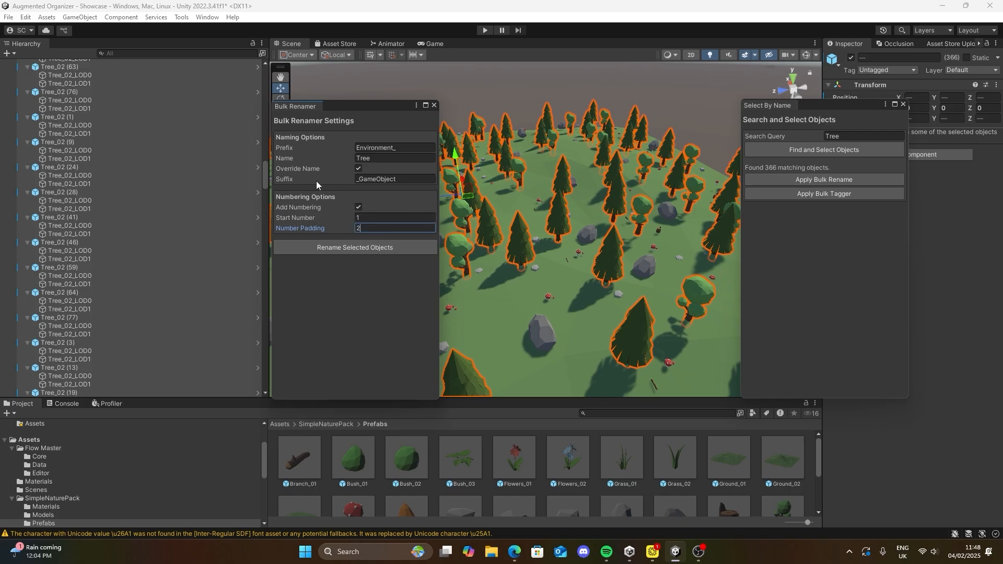
pyautogui.click(334, 247)
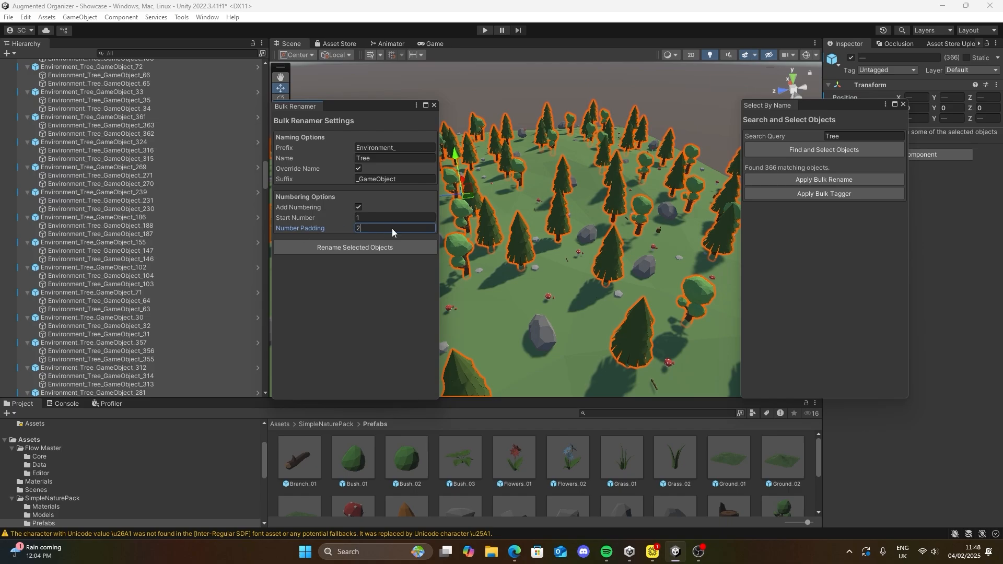
# - Rename the selected objects again with a number padding of 3
pyautogui.moveTo(391, 228); pyautogui.dragTo(300, 225)
pyautogui.write('3')
pyautogui.click(371, 247)
# - Set the number padding to 1 and rename the selected tree objects again
pyautogui.press('BackSpace')
pyautogui.write('1')
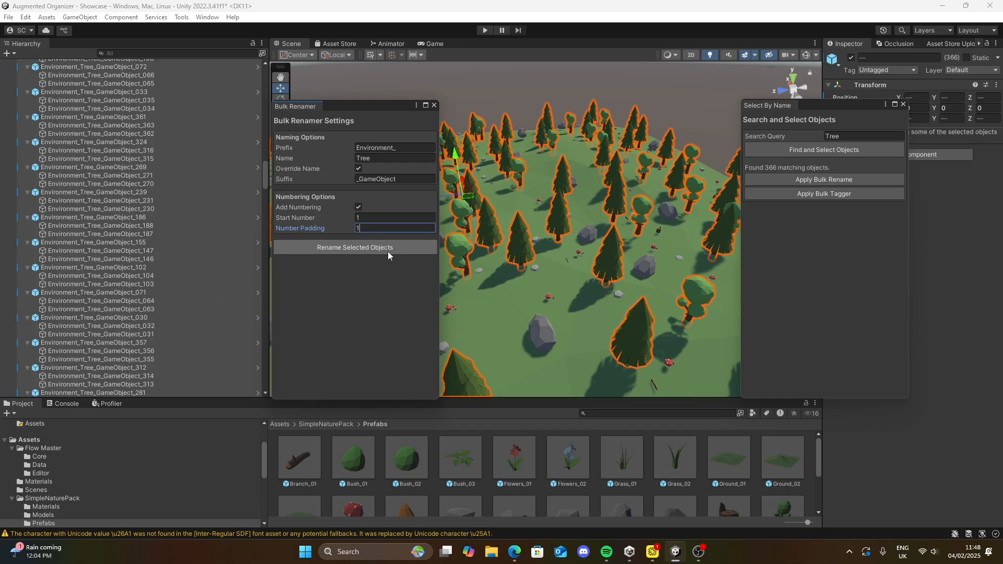
pyautogui.click(389, 247)
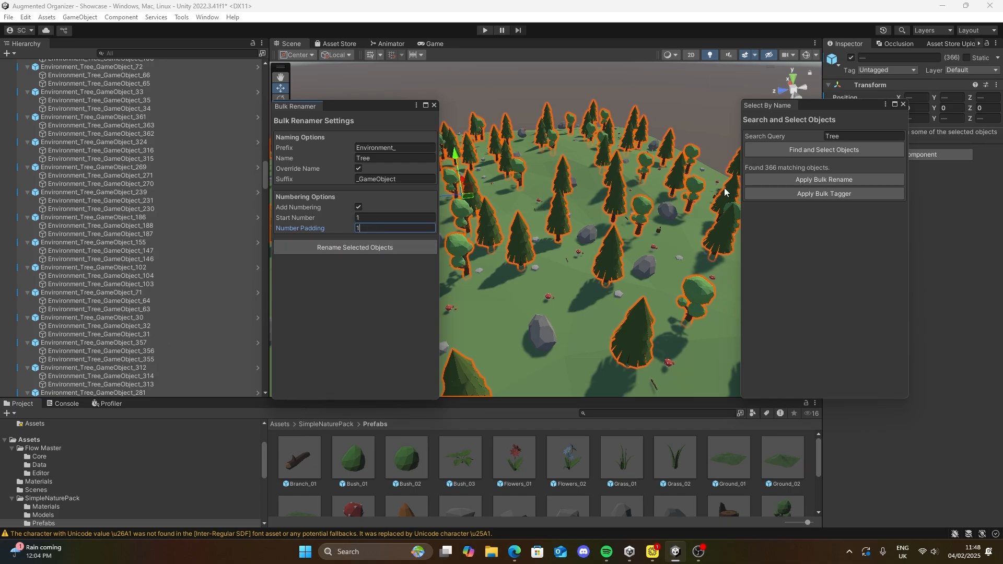
pyautogui.scroll(-10, 116, 233)
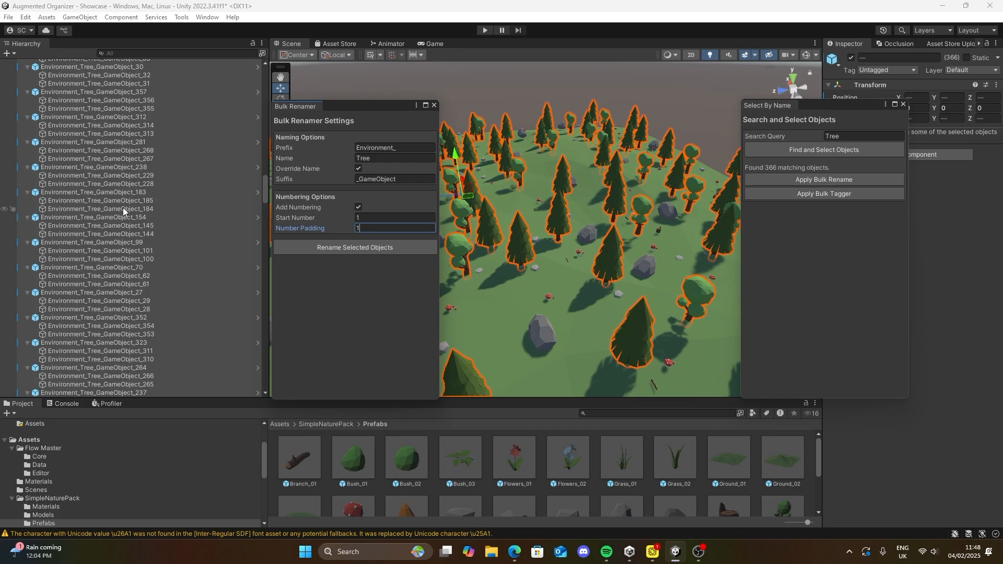
# - Open the bulk tagger for the found trees and choose the Environment tag with Apply to Children enabled
pyautogui.click(824, 193)
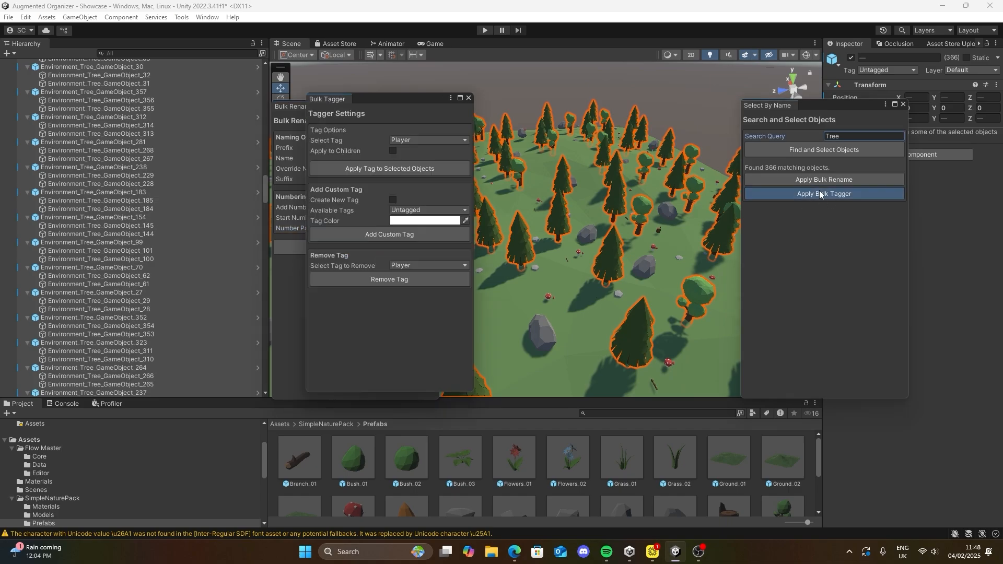
pyautogui.moveTo(408, 98); pyautogui.dragTo(540, 103)
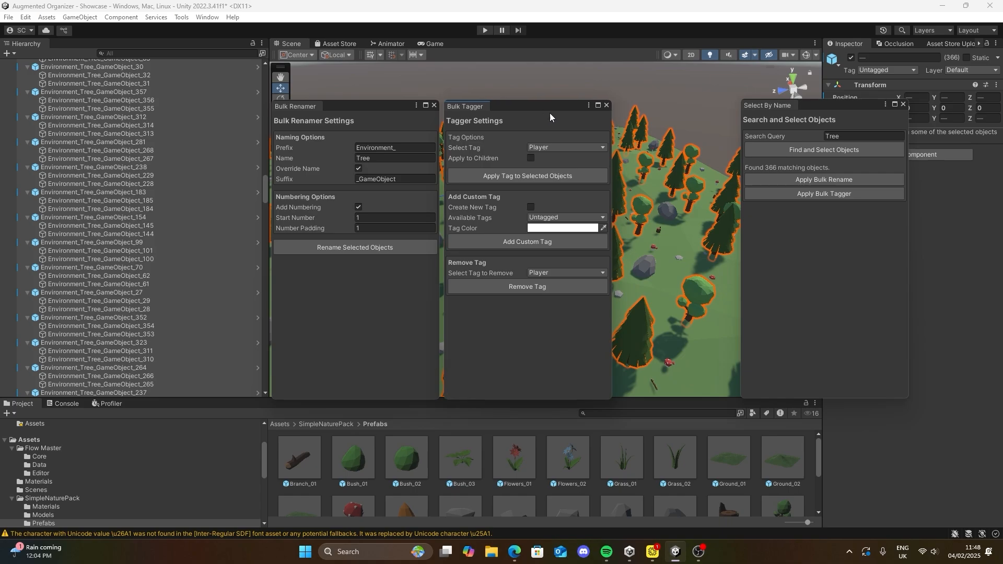
pyautogui.click(566, 148)
pyautogui.click(545, 117)
pyautogui.click(579, 146)
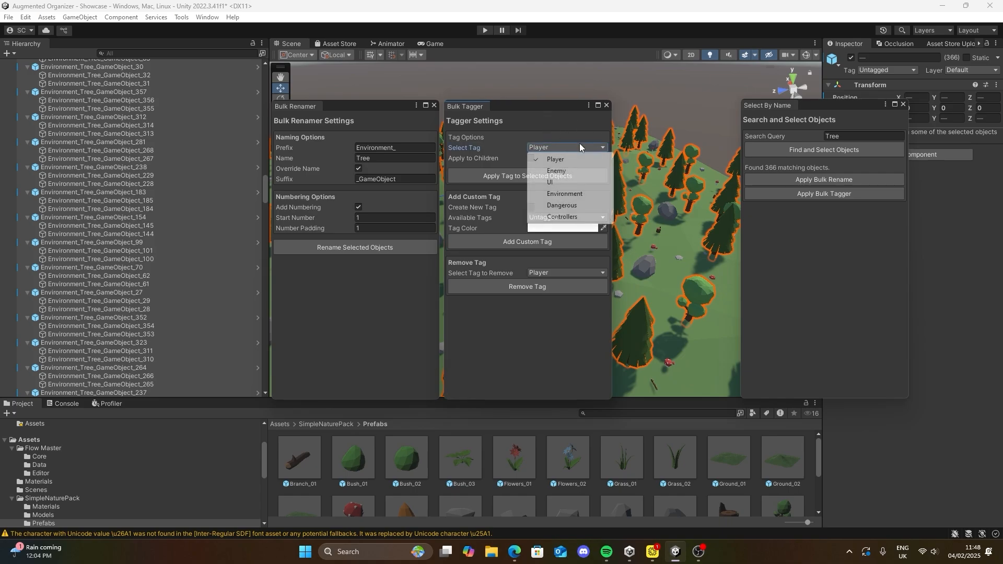
pyautogui.click(564, 194)
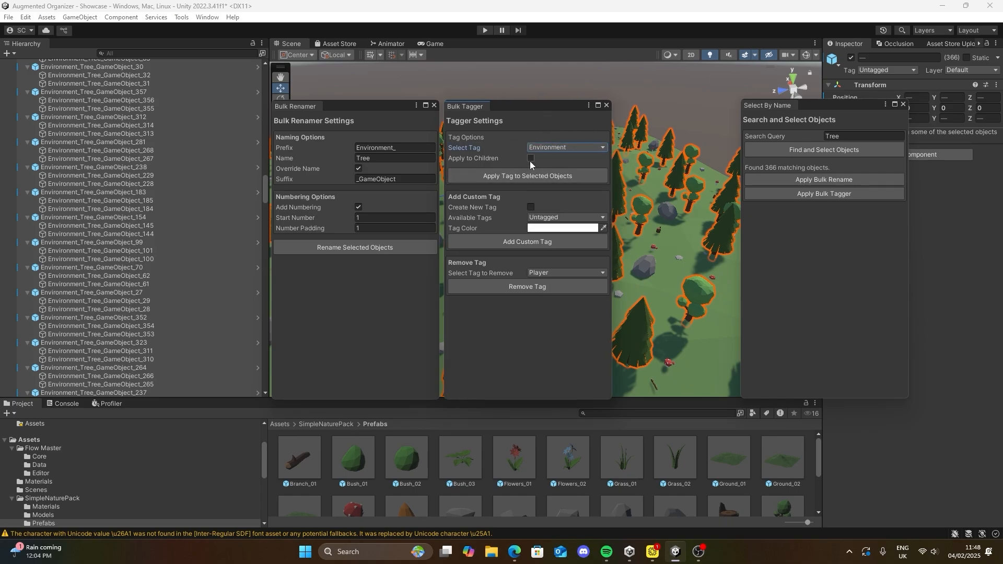
pyautogui.moveTo(543, 110); pyautogui.dragTo(595, 99)
# - Apply the Environment tag to the selected tree objects and their children
pyautogui.scroll(2, 150, 182)
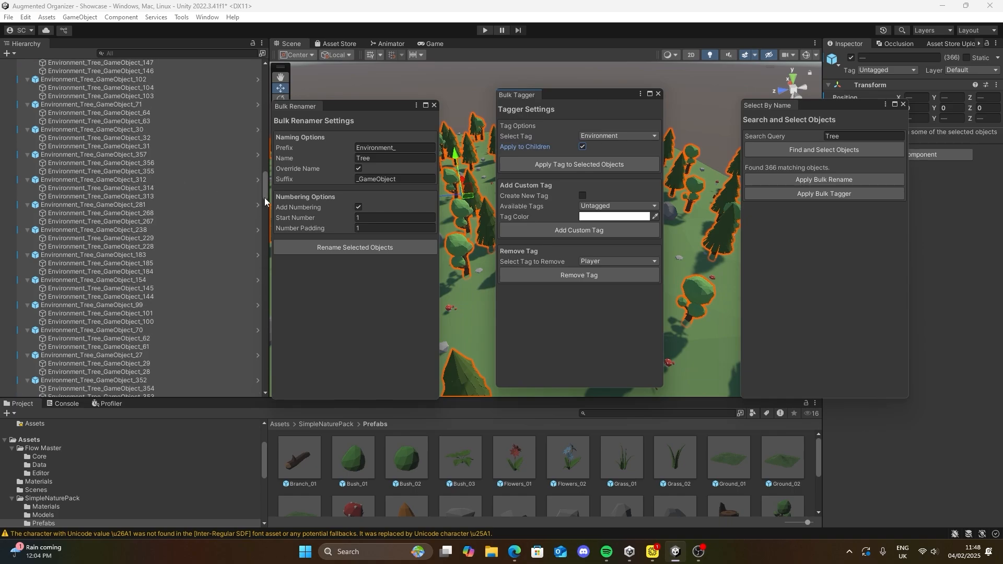
pyautogui.moveTo(267, 189)
pyautogui.mouseDown()
pyautogui.moveTo(278, 126)
pyautogui.moveTo(265, 171)
pyautogui.mouseUp()
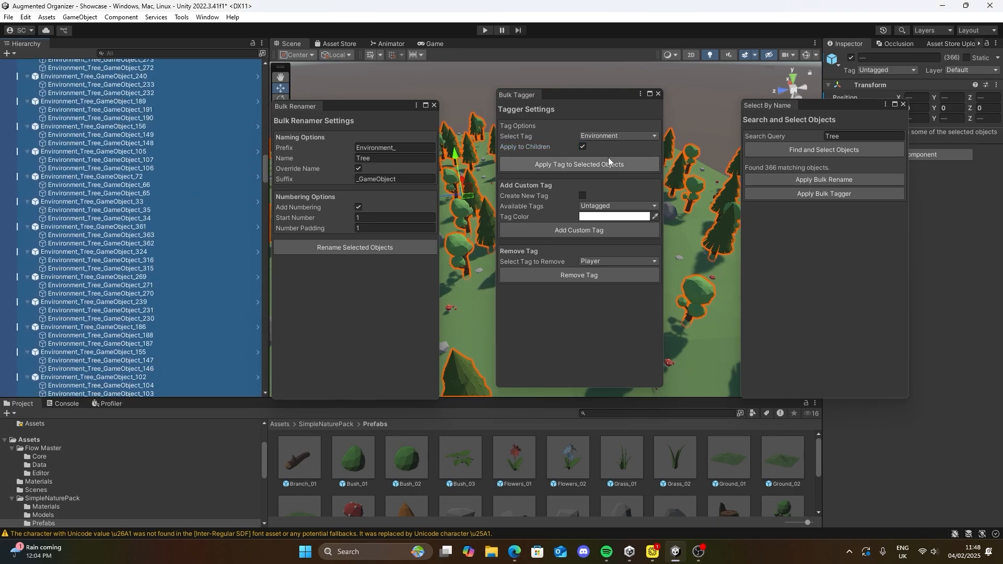
pyautogui.click(549, 168)
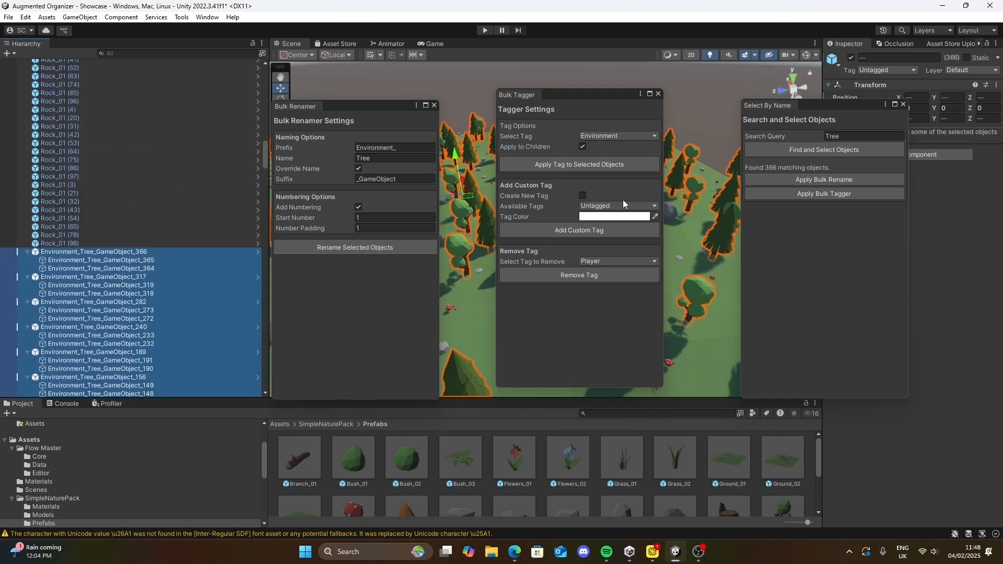
pyautogui.click(597, 136)
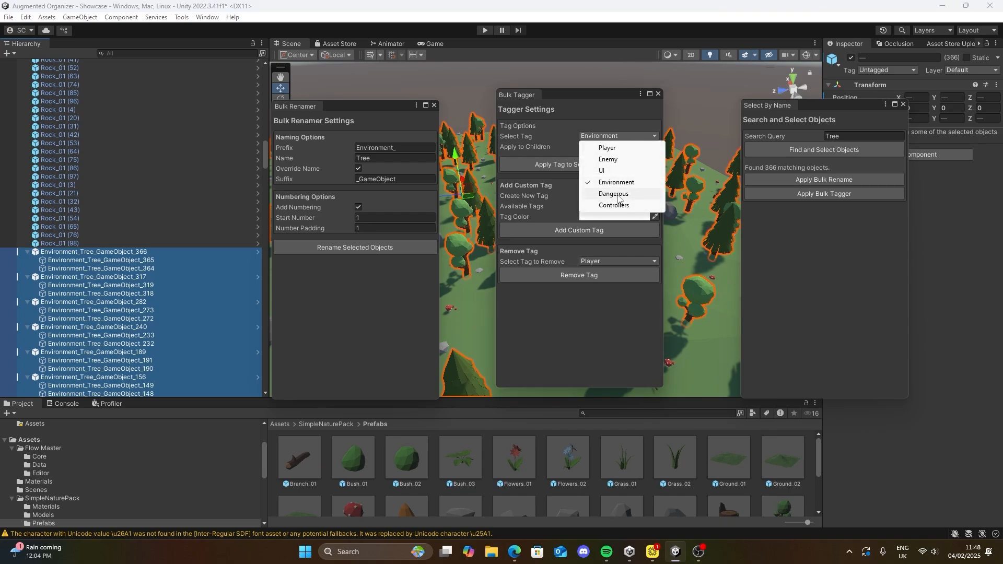
pyautogui.click(580, 109)
pyautogui.click(612, 166)
pyautogui.scroll(-3, 116, 261)
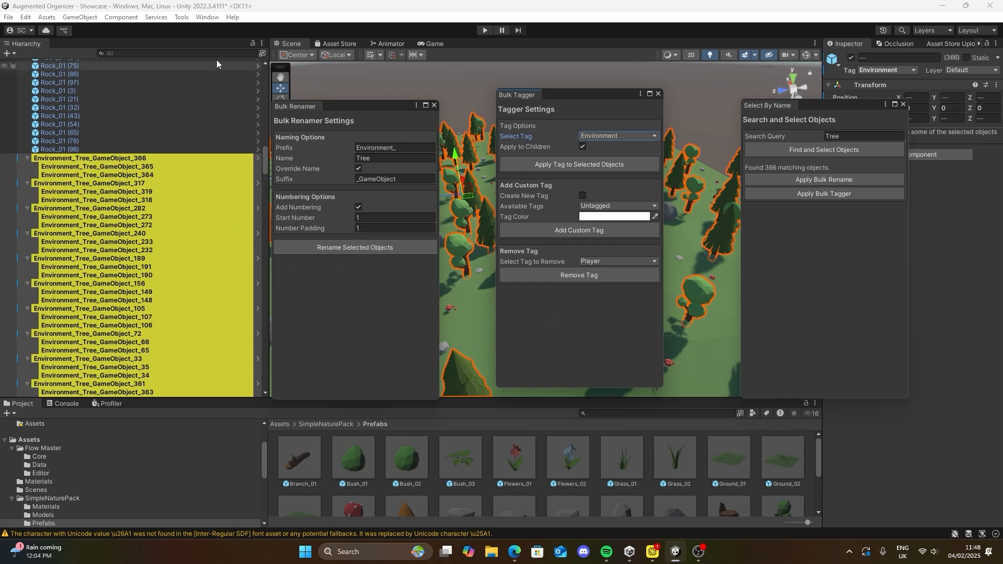
# - Open the Flow Master Organizer tool and place its window beside the tagger settings
pyautogui.click(207, 17)
pyautogui.moveTo(180, 17)
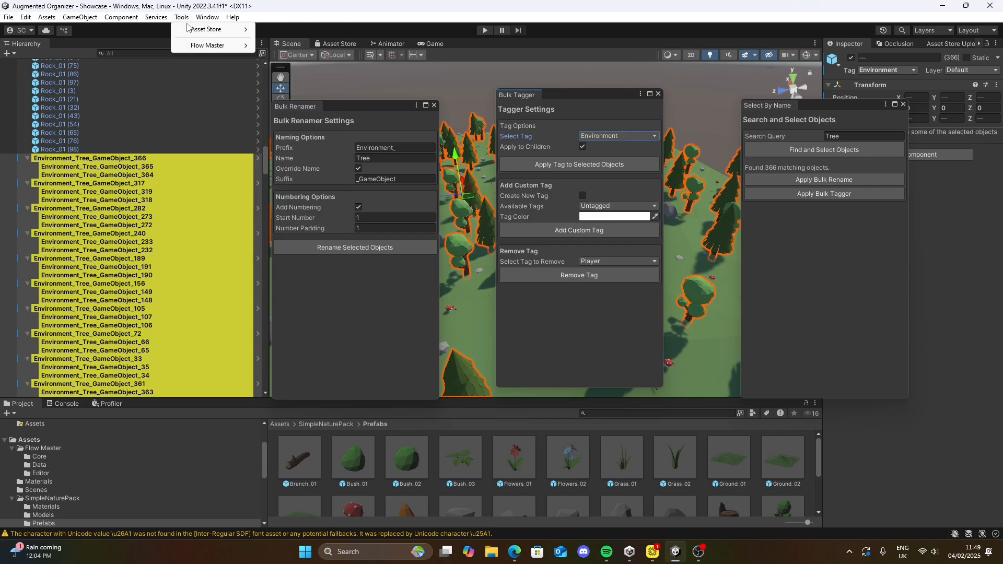
pyautogui.moveTo(200, 45)
pyautogui.click(284, 68)
pyautogui.moveTo(397, 72); pyautogui.dragTo(694, 122)
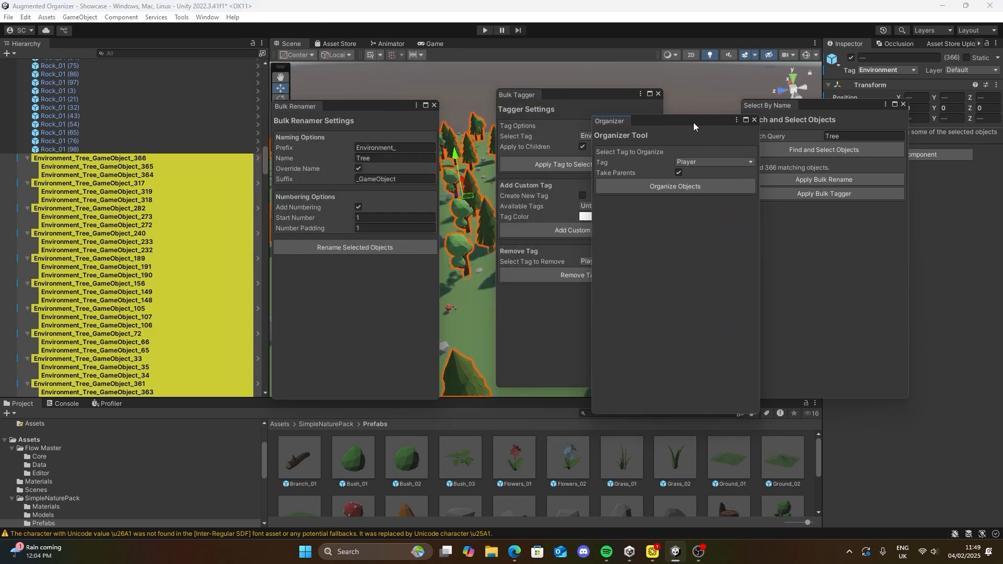
# - Organize all objects tagged Environment under one parent with Take Parents enabled
pyautogui.click(714, 162)
pyautogui.click(695, 202)
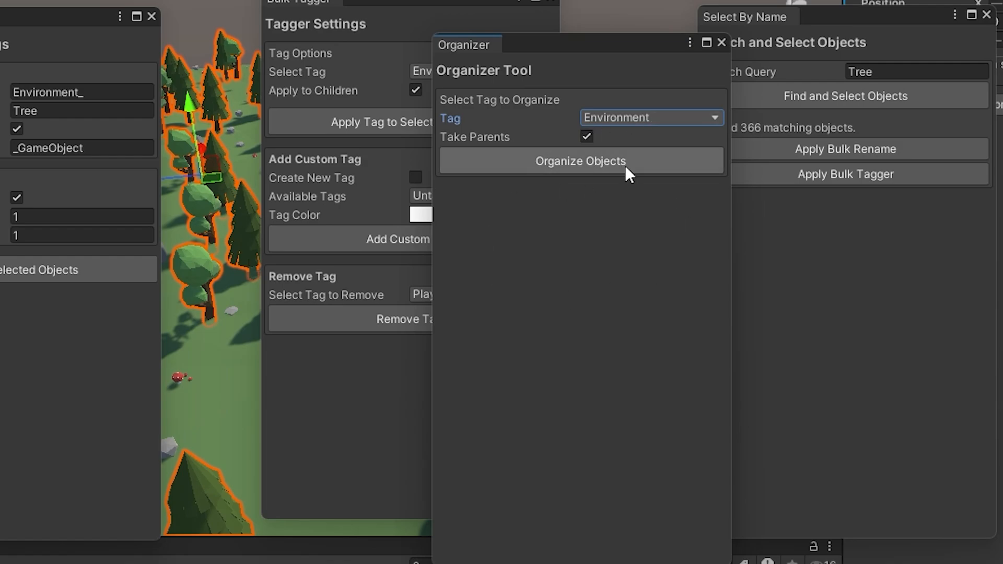
pyautogui.click(688, 121)
pyautogui.click(643, 284)
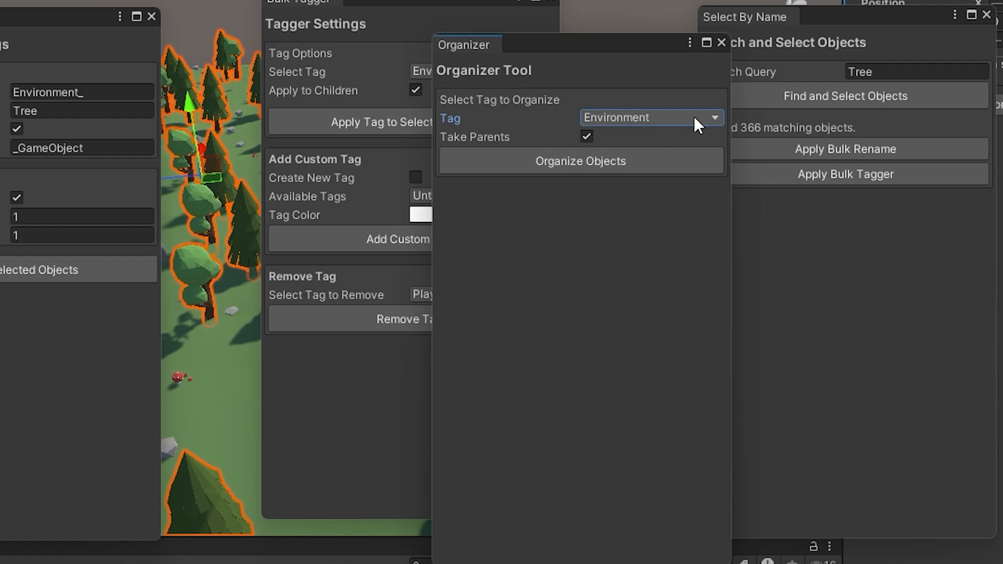
pyautogui.click(565, 161)
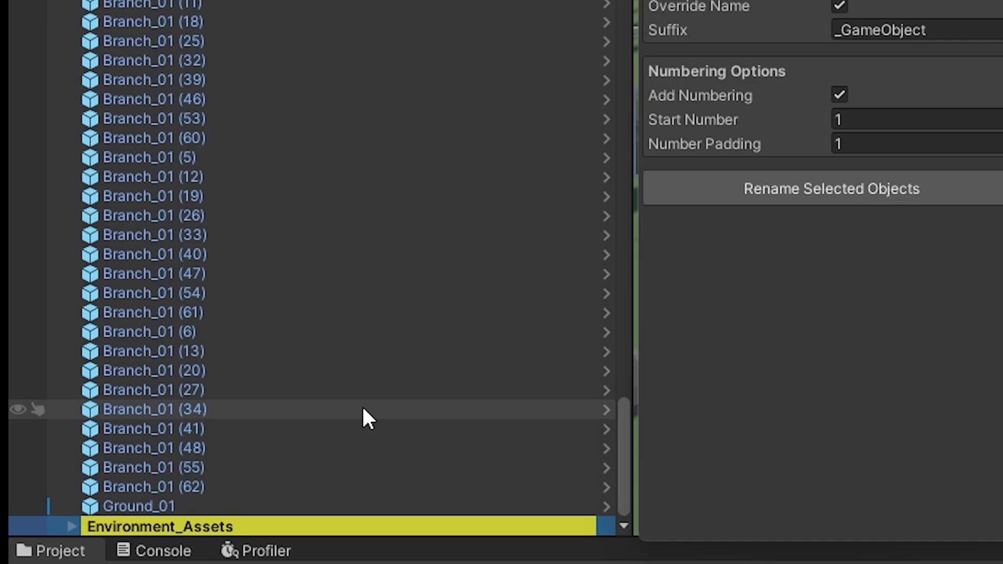
# - Expand the Environment_Assets group, examine how its tree objects are nested, and collapse it again
pyautogui.click(114, 524)
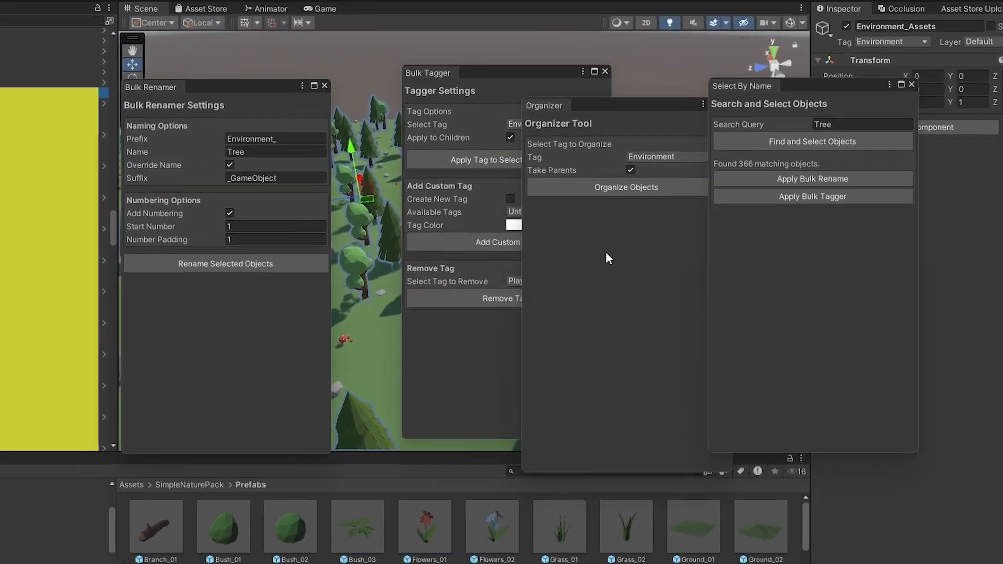
pyautogui.click(606, 253)
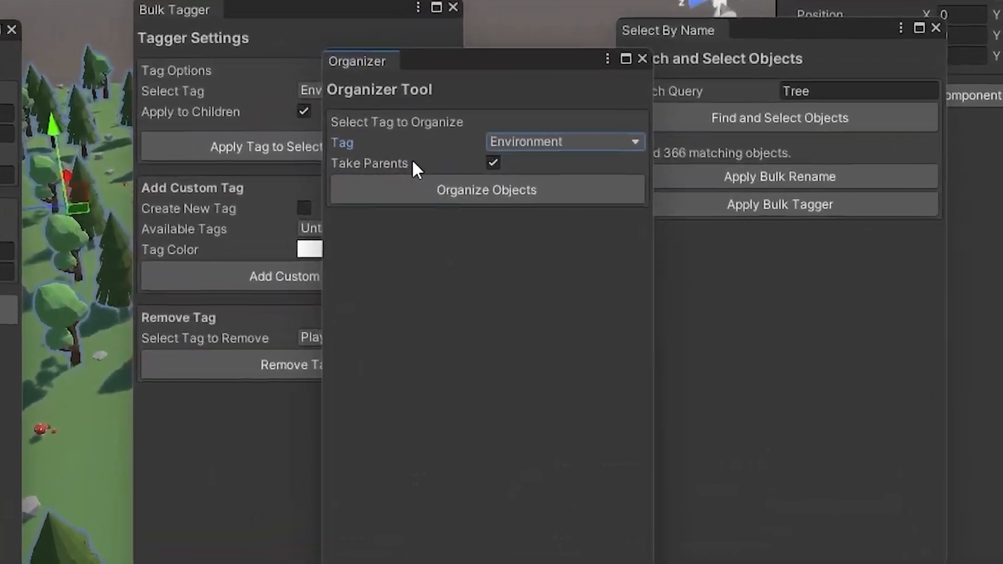
pyautogui.moveTo(573, 171)
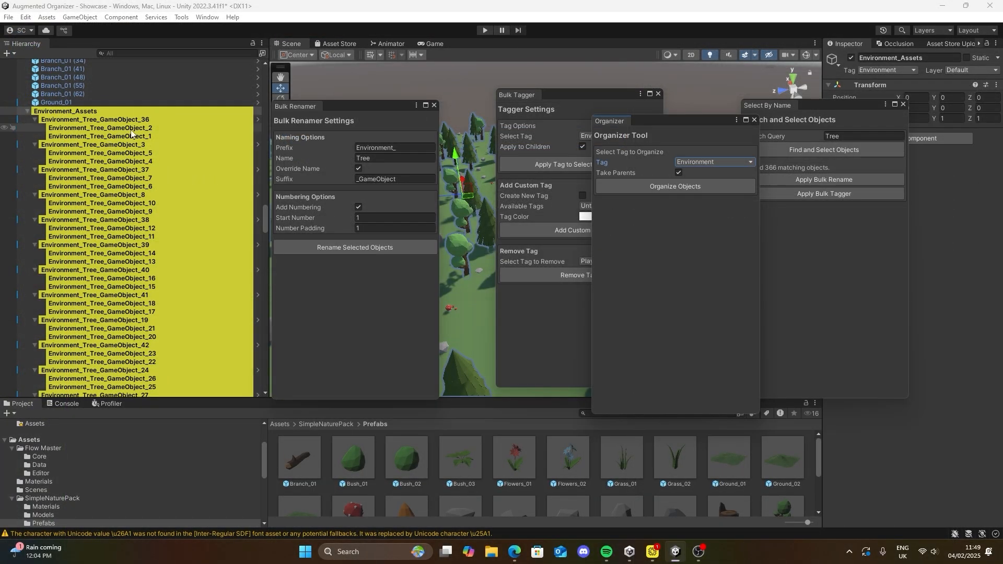
pyautogui.click(137, 128)
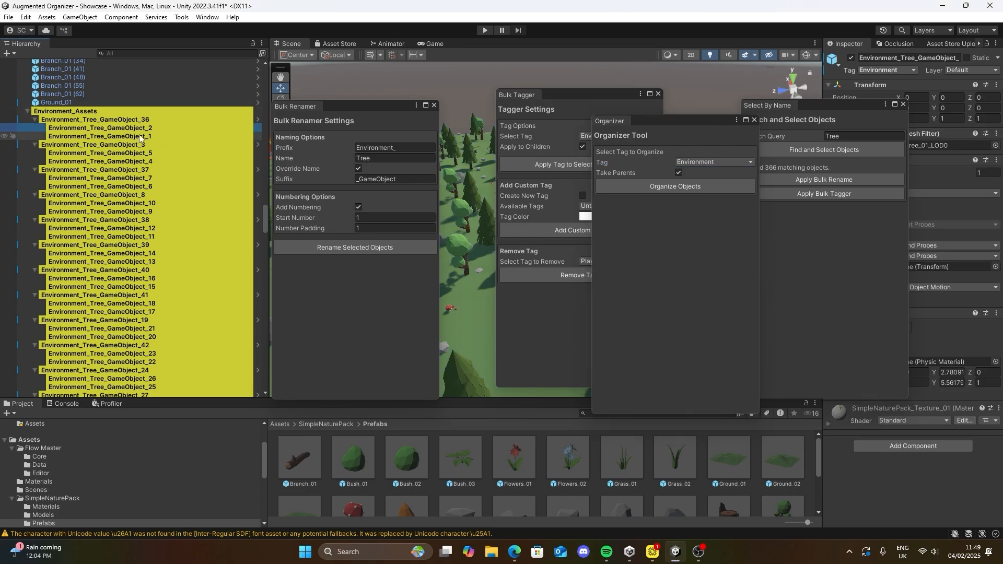
pyautogui.click(81, 121)
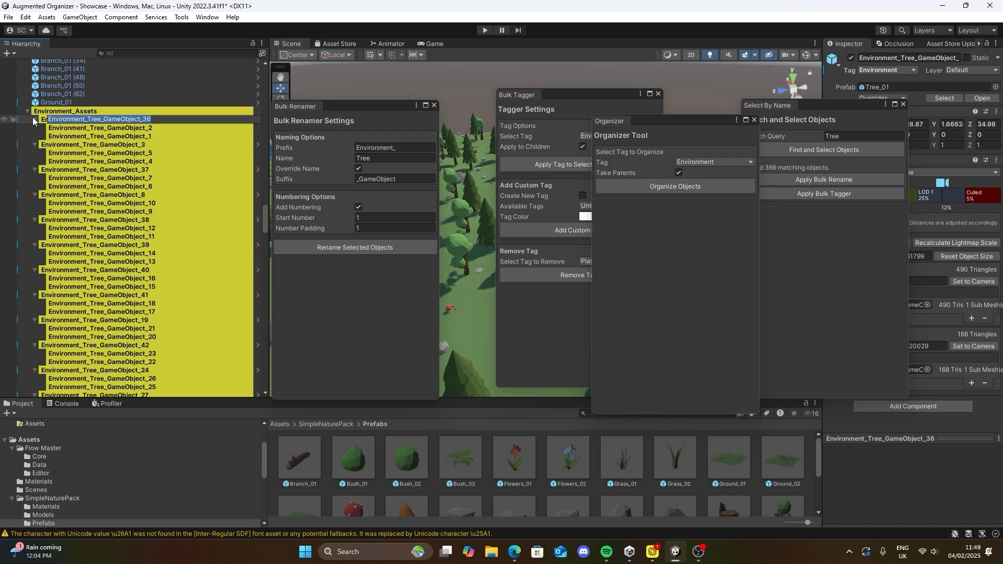
pyautogui.press('Left')
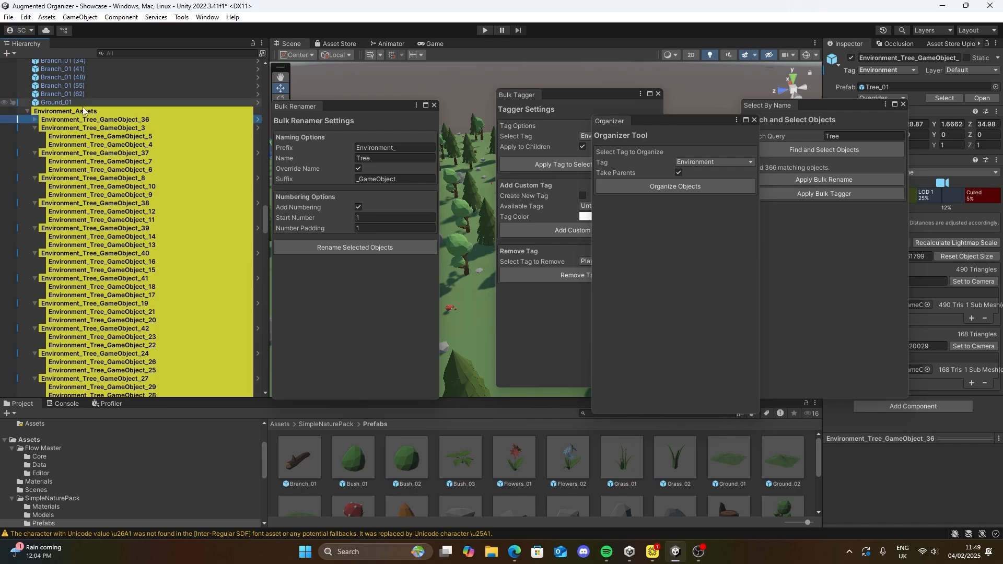
pyautogui.click(28, 111)
pyautogui.click(82, 393)
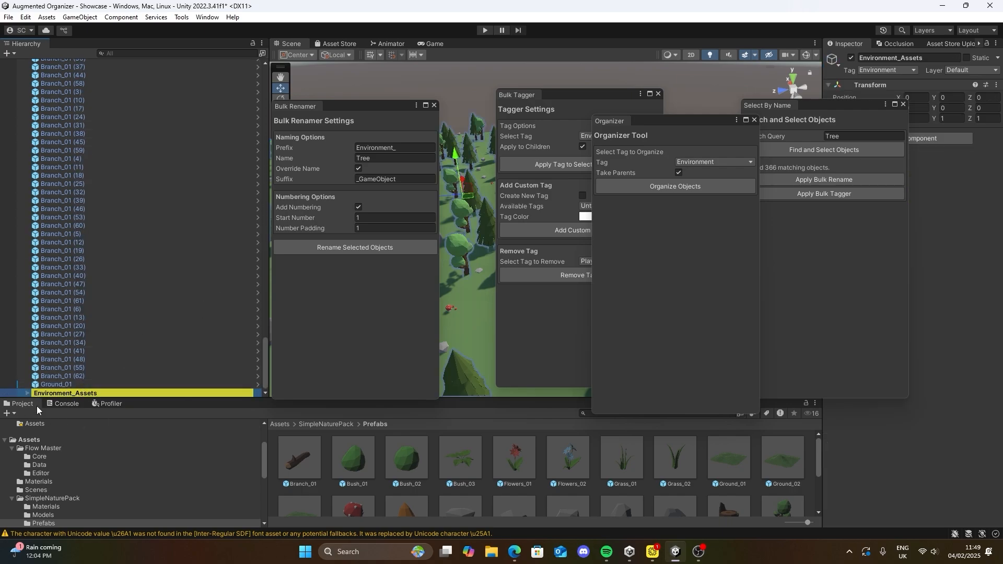
pyautogui.scroll(10, 218, 258)
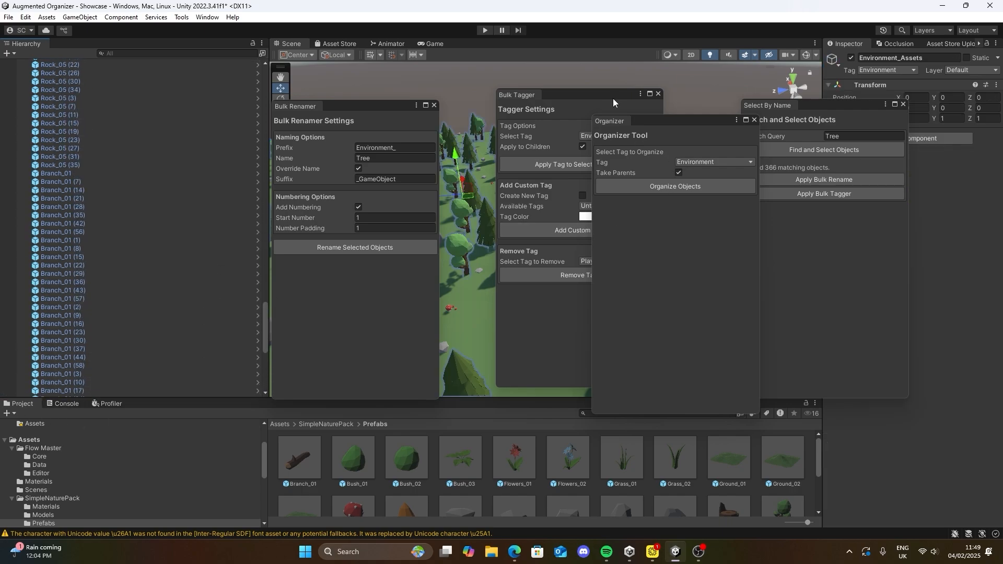
# - Check the bulk tagger's available tags and look through the hierarchy for the remaining Branch and Mushroom Pocket objects
pyautogui.moveTo(613, 96); pyautogui.dragTo(560, 112)
pyautogui.click(580, 155)
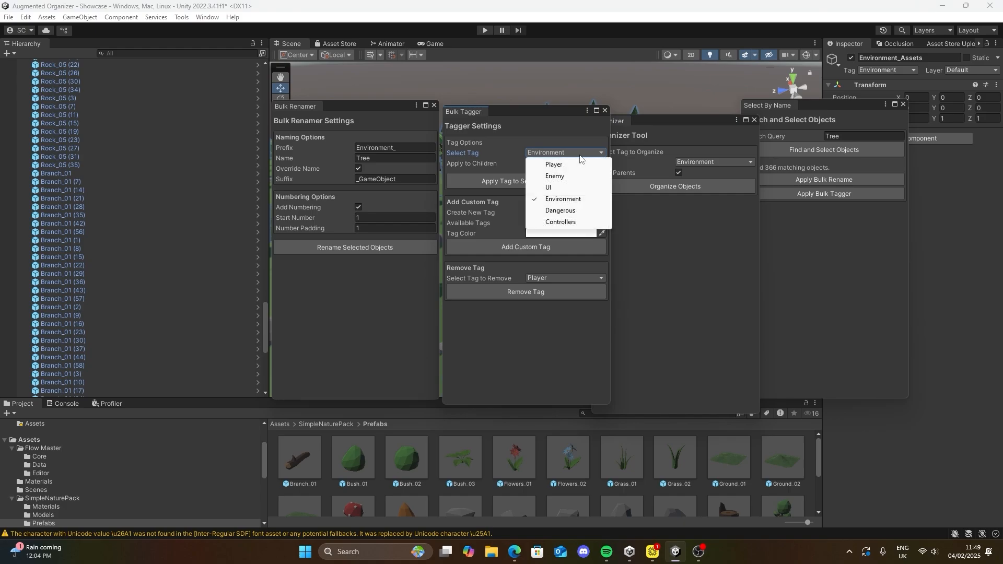
pyautogui.click(131, 179)
pyautogui.scroll(-5, 130, 179)
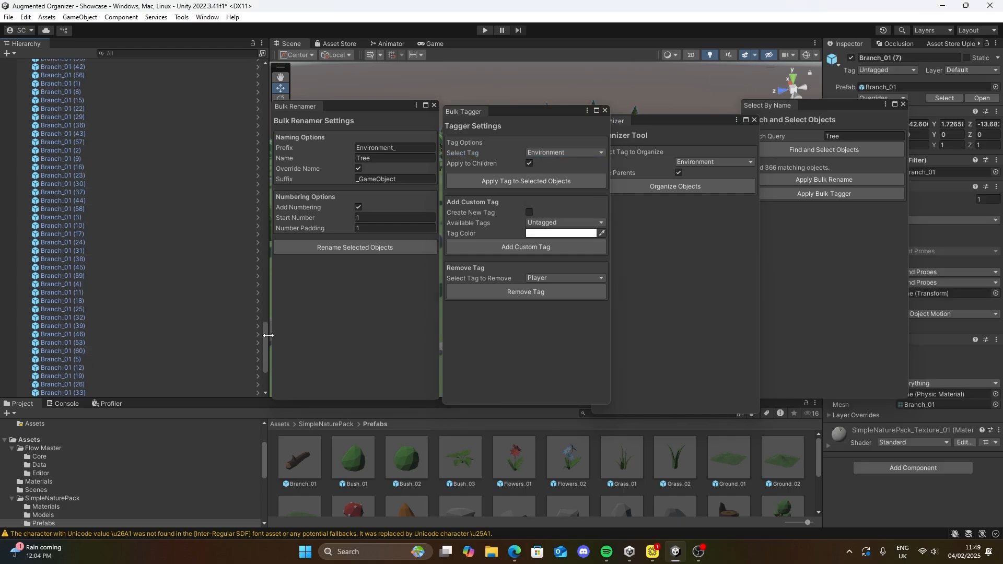
pyautogui.moveTo(265, 343); pyautogui.dragTo(255, 101)
pyautogui.click(29, 189)
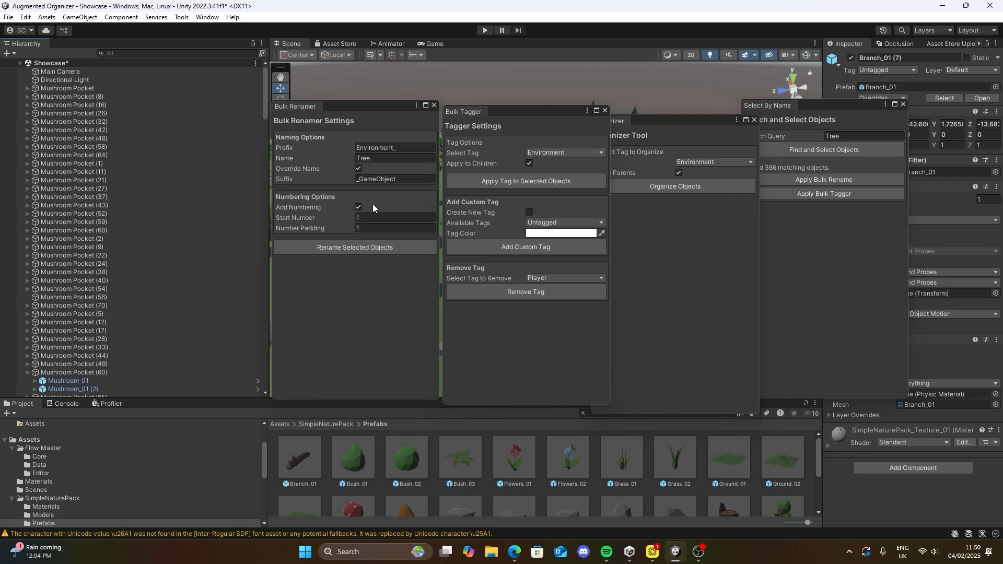
pyautogui.scroll(-15, 171, 209)
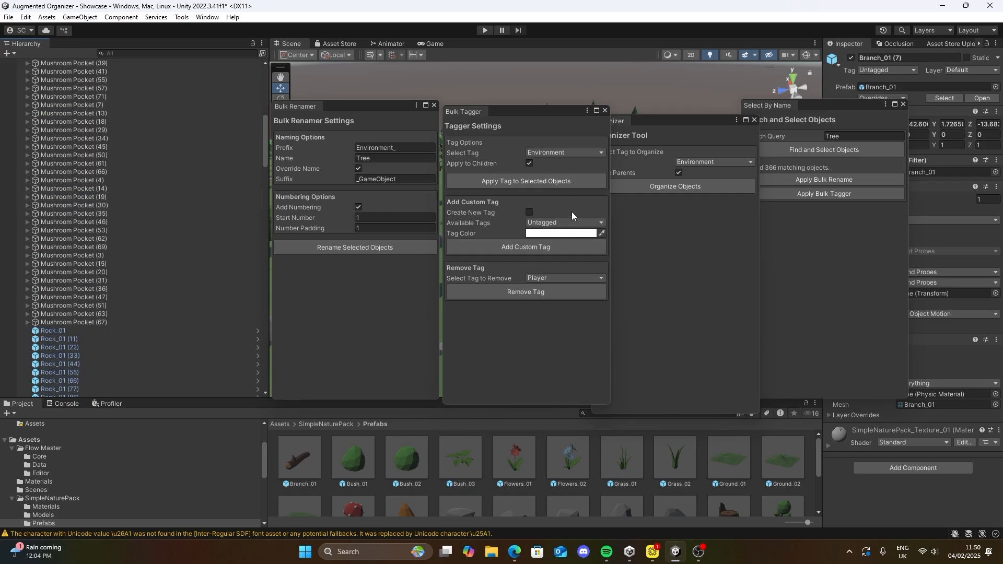
# - Create a new custom tag named Mushrooms with a bright pink tag colour
pyautogui.click(530, 212)
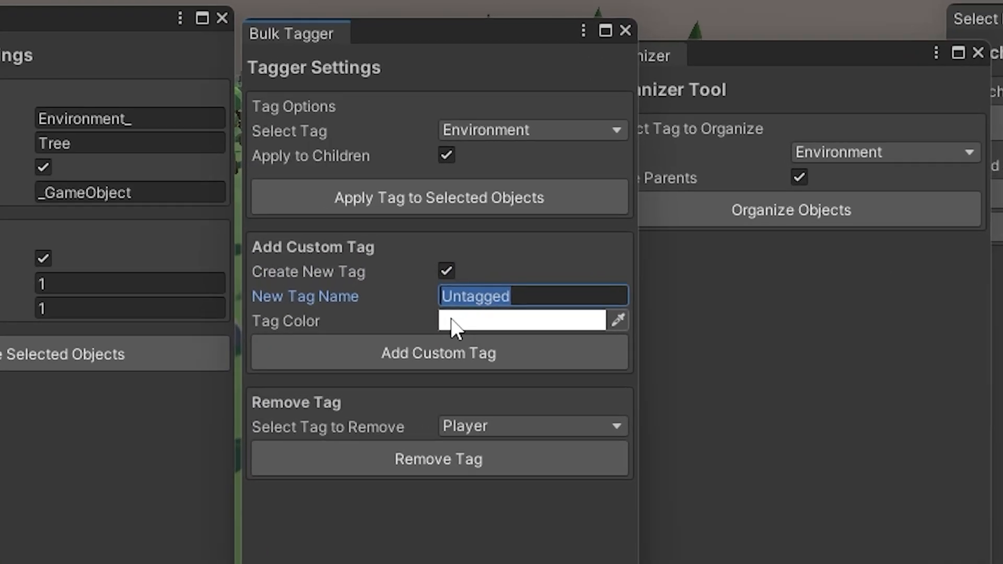
pyautogui.write('M')
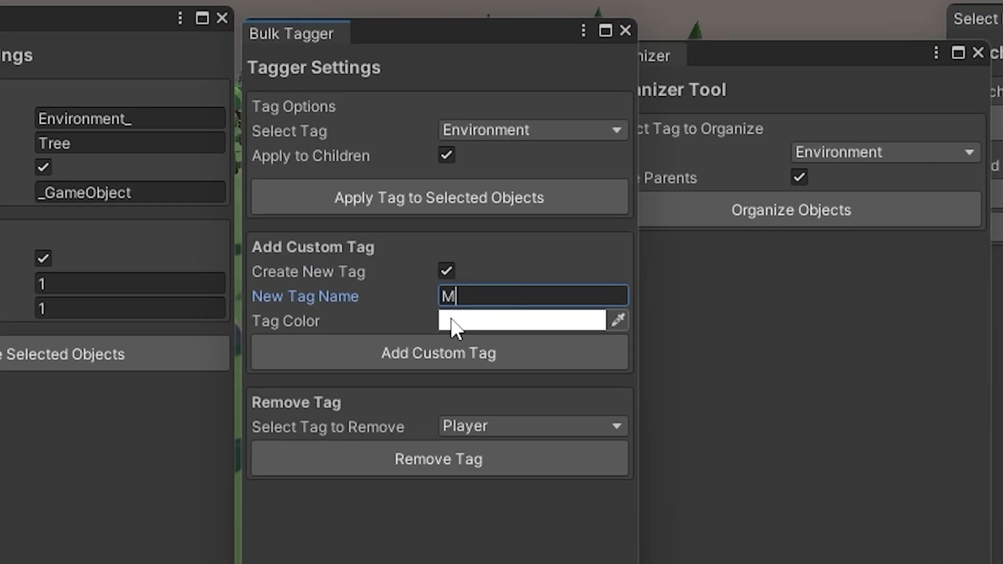
pyautogui.write('ushrooms')
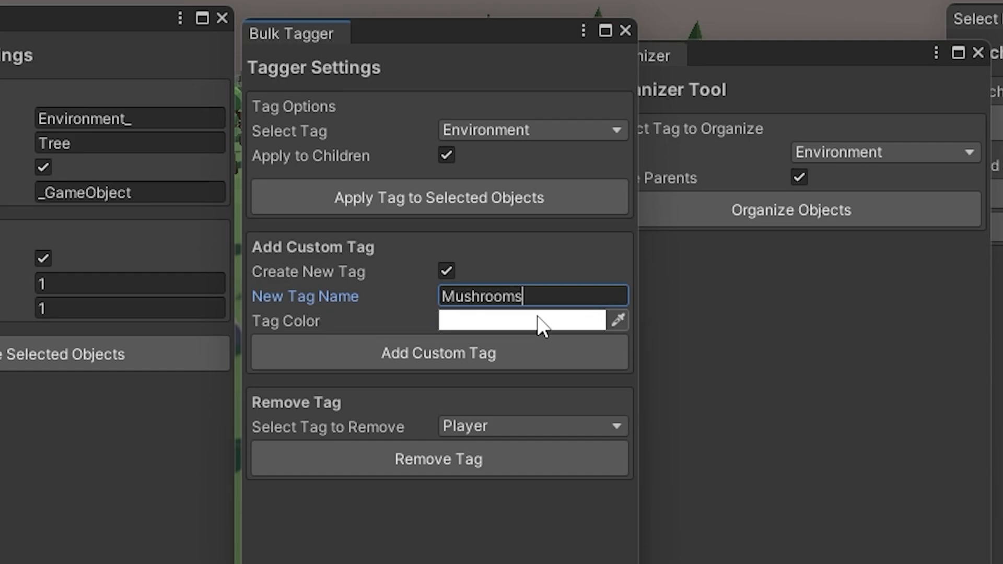
pyautogui.click(478, 319)
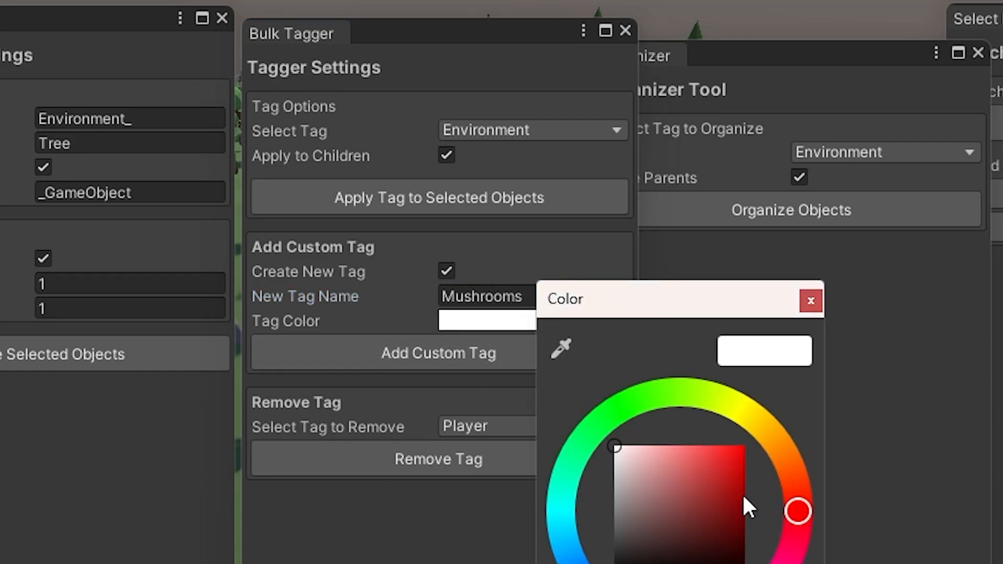
pyautogui.click(799, 554)
pyautogui.click(715, 446)
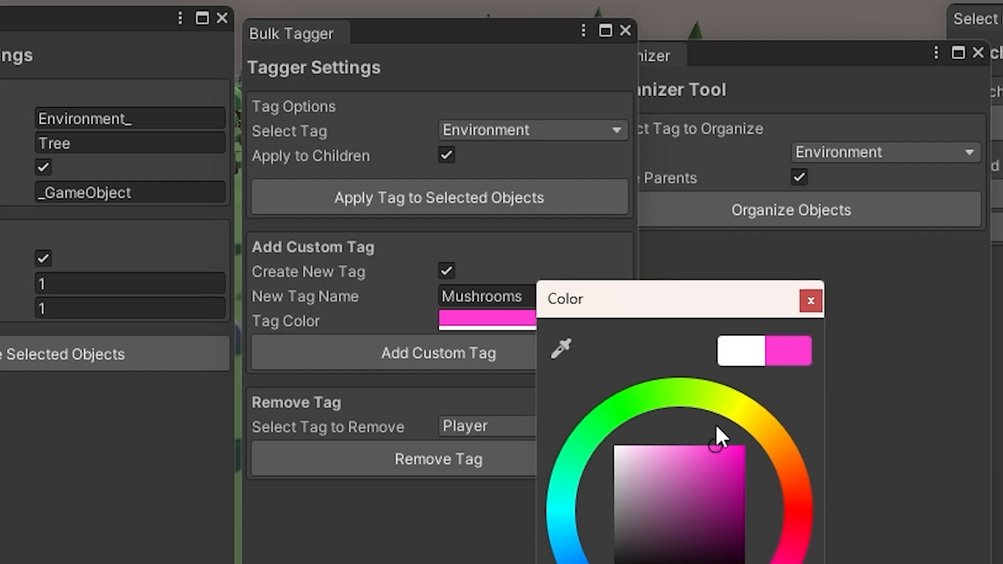
pyautogui.click(811, 301)
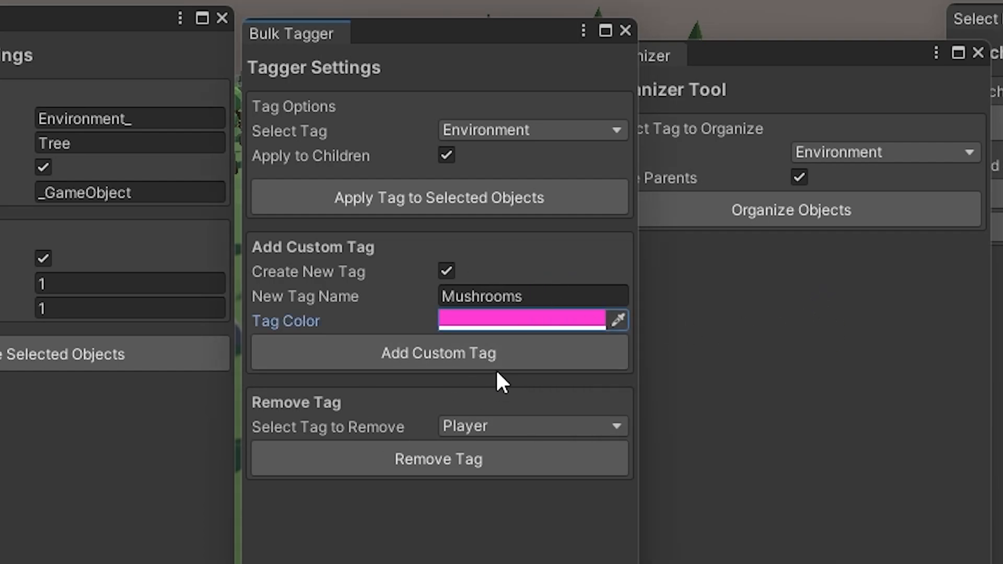
pyautogui.click(514, 364)
# - Choose Mushrooms as the tag to apply, and find and select all objects matching "Mushroom"
pyautogui.click(530, 130)
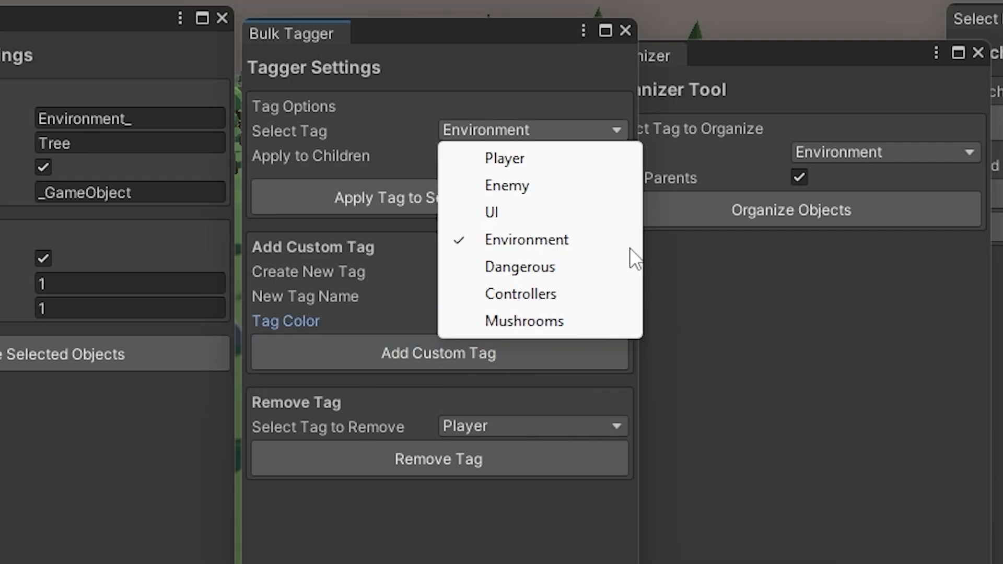
pyautogui.click(538, 320)
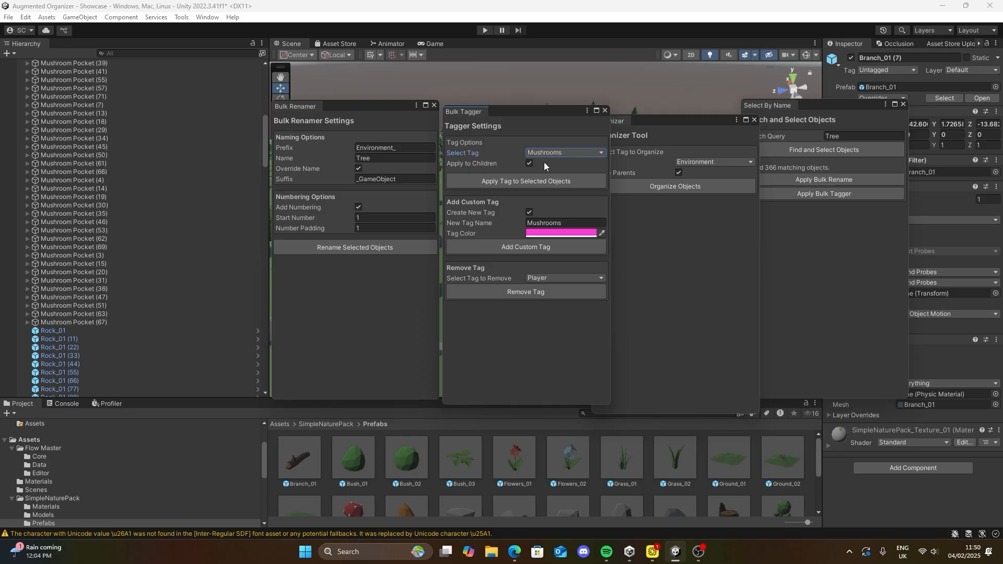
pyautogui.moveTo(836, 106); pyautogui.dragTo(861, 113)
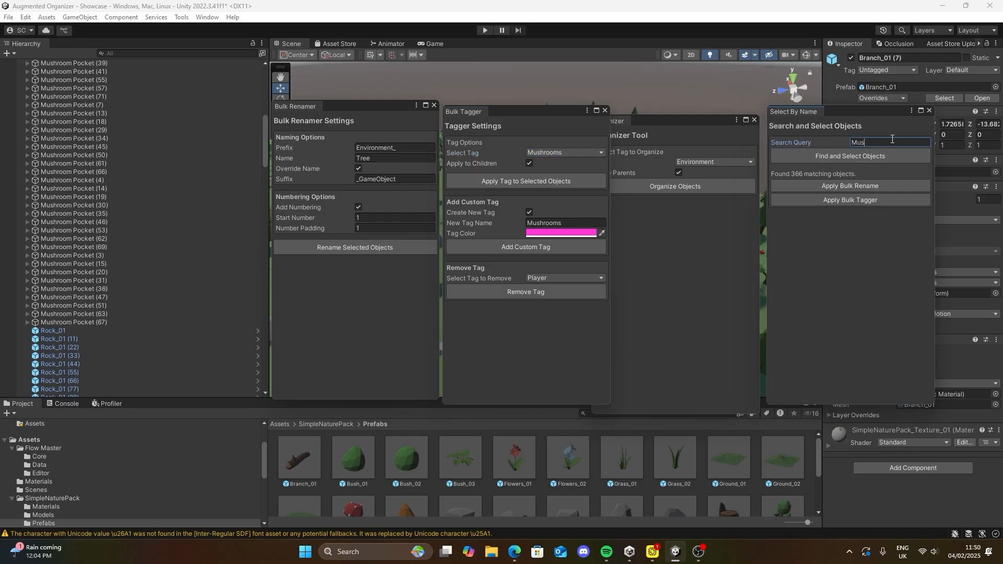
pyautogui.click(855, 154)
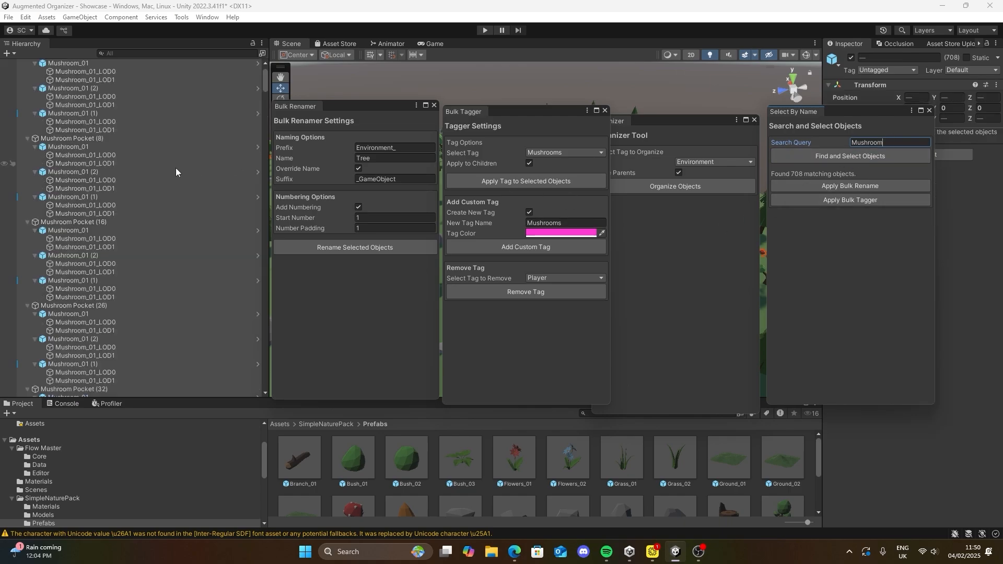
# - Apply the Mushrooms tag to the selected mushroom objects and their children
pyautogui.click(867, 197)
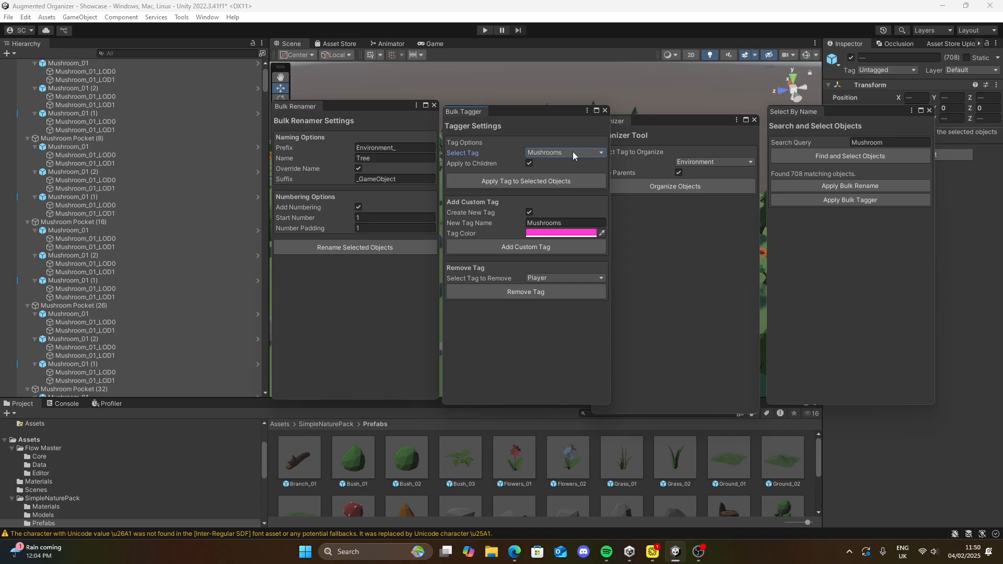
pyautogui.click(527, 183)
pyautogui.scroll(2, 185, 176)
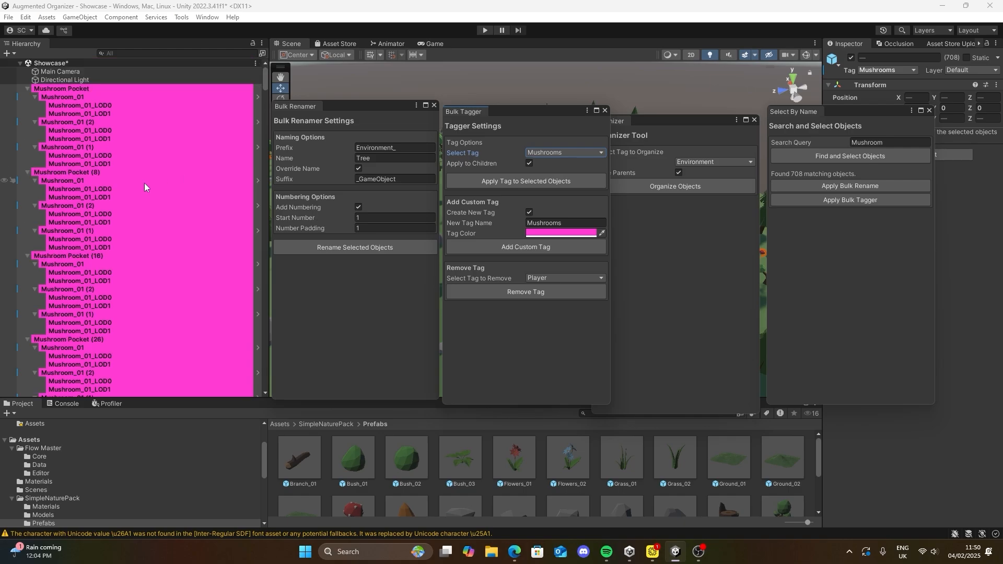
# - Organize all objects tagged Mushrooms under one parent with Take Parents enabled
pyautogui.click(697, 120)
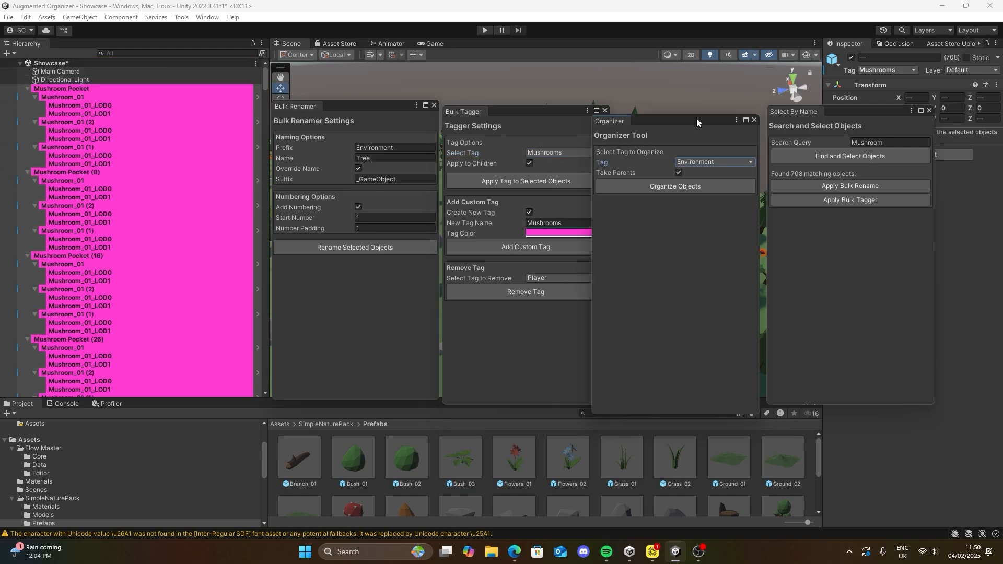
pyautogui.click(715, 162)
pyautogui.click(712, 245)
pyautogui.click(701, 186)
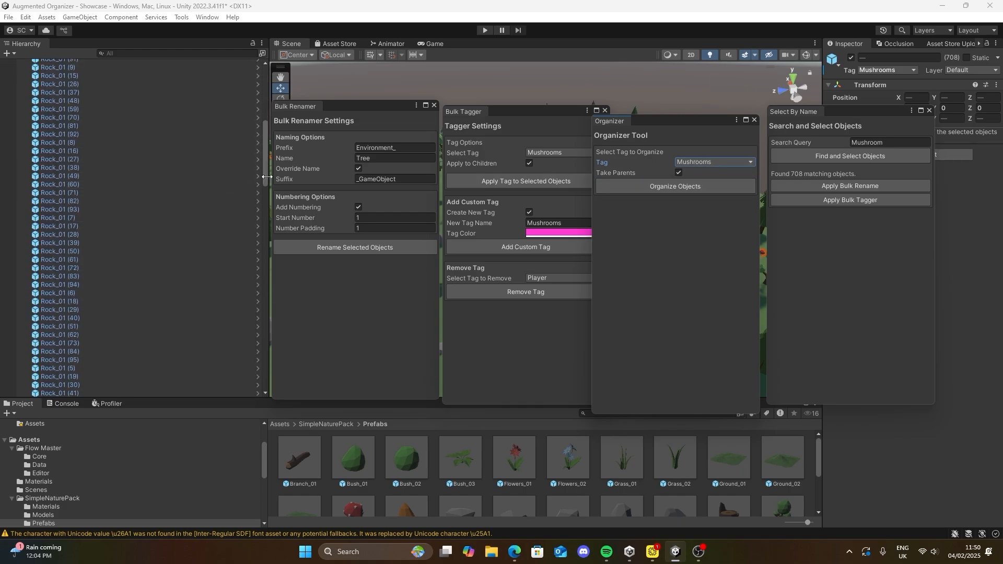
pyautogui.scroll(-10, 135, 123)
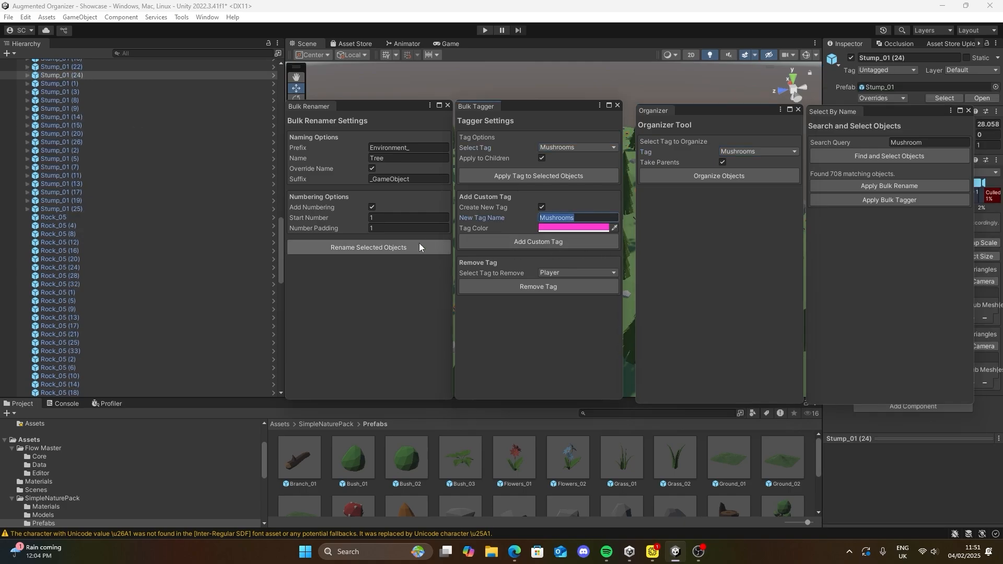
# - Find and select all objects whose names match "Rock"
pyautogui.click(929, 143)
pyautogui.write('Rock')
pyautogui.click(867, 156)
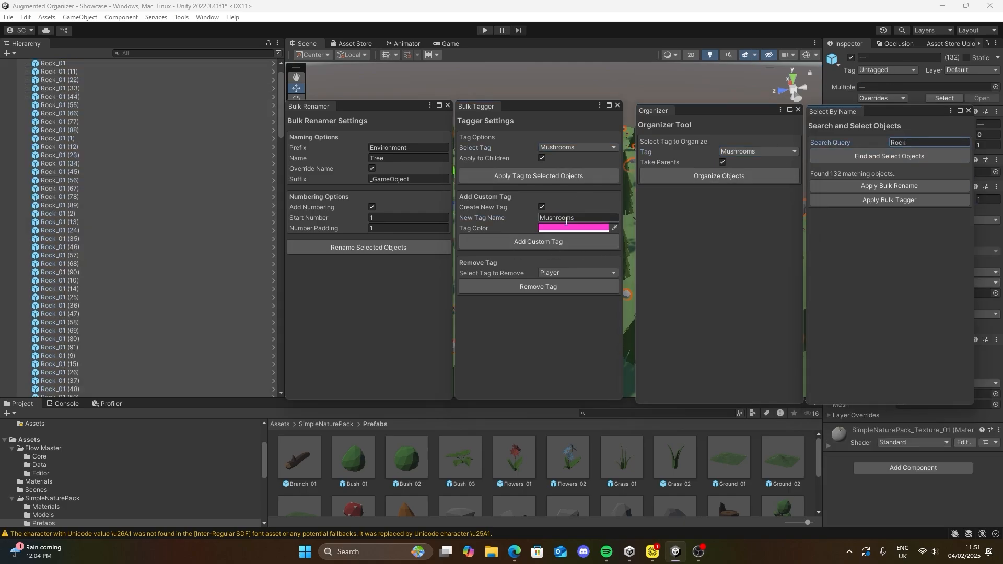
# - Create a new custom tag named Rocks with the dark grey colour 5E5E5E
pyautogui.click(576, 218)
pyautogui.write('Rocks')
pyautogui.click(573, 227)
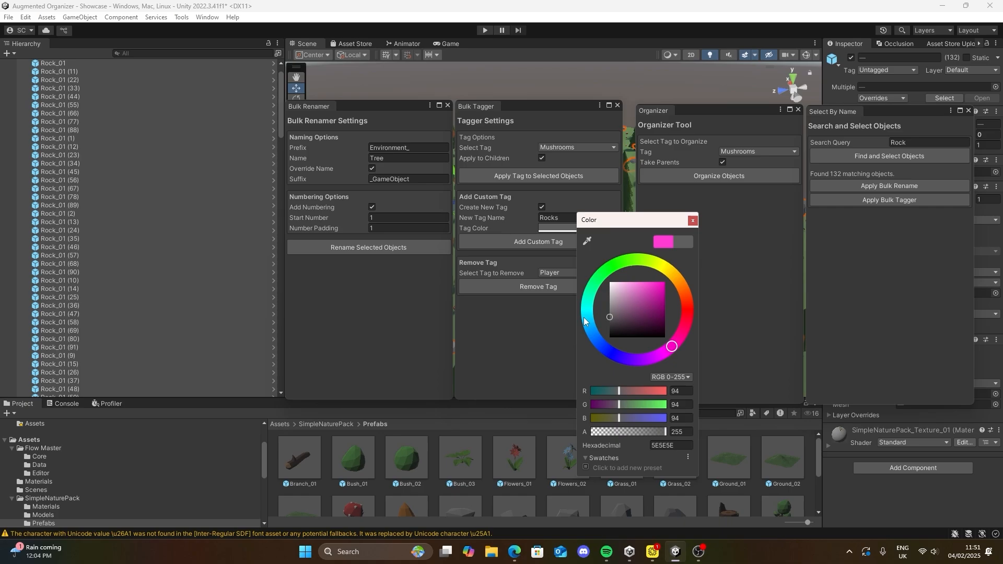
pyautogui.click(559, 246)
# - Set the Organizer's tag to Rocks and try to organize the rock objects with Take Parents enabled
pyautogui.click(851, 142)
pyautogui.click(752, 151)
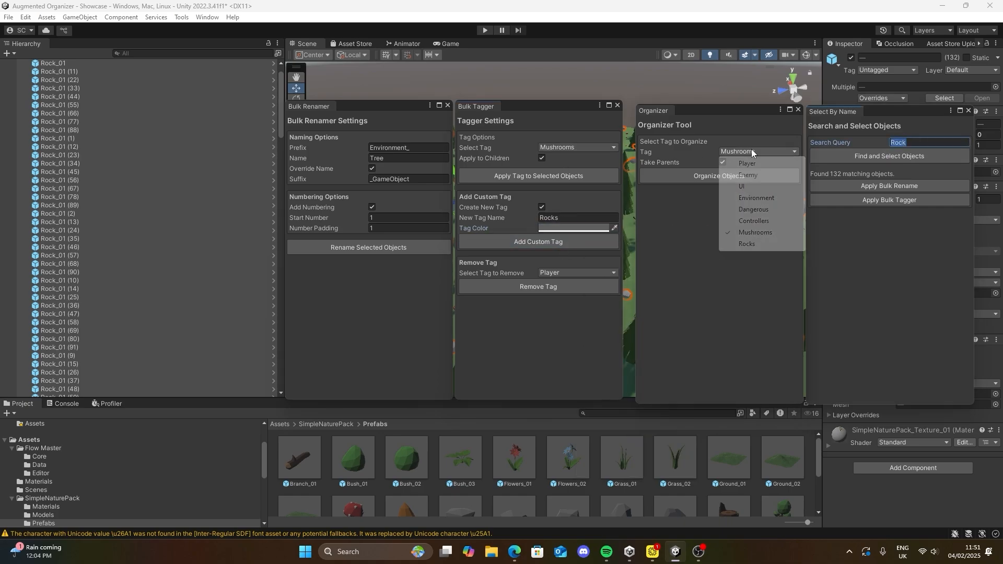
pyautogui.click(741, 246)
pyautogui.click(724, 178)
# - Apply the Rocks tag to the selected rock objects and organize them under one parent
pyautogui.click(568, 148)
pyautogui.click(569, 242)
pyautogui.click(571, 177)
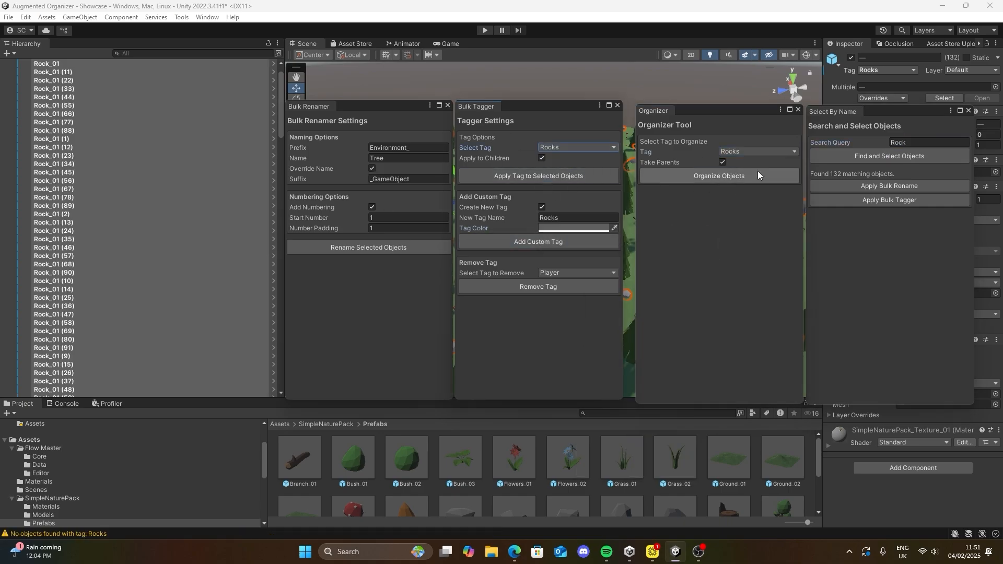
pyautogui.click(757, 174)
# - Find and select all objects whose names match "Stump"
pyautogui.click(912, 142)
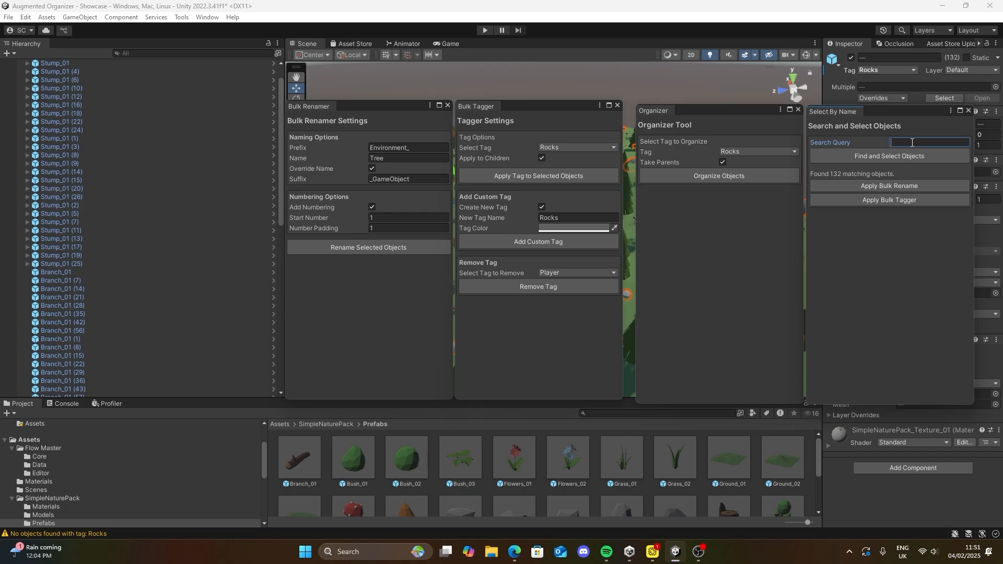
pyautogui.write('Stump')
pyautogui.click(888, 156)
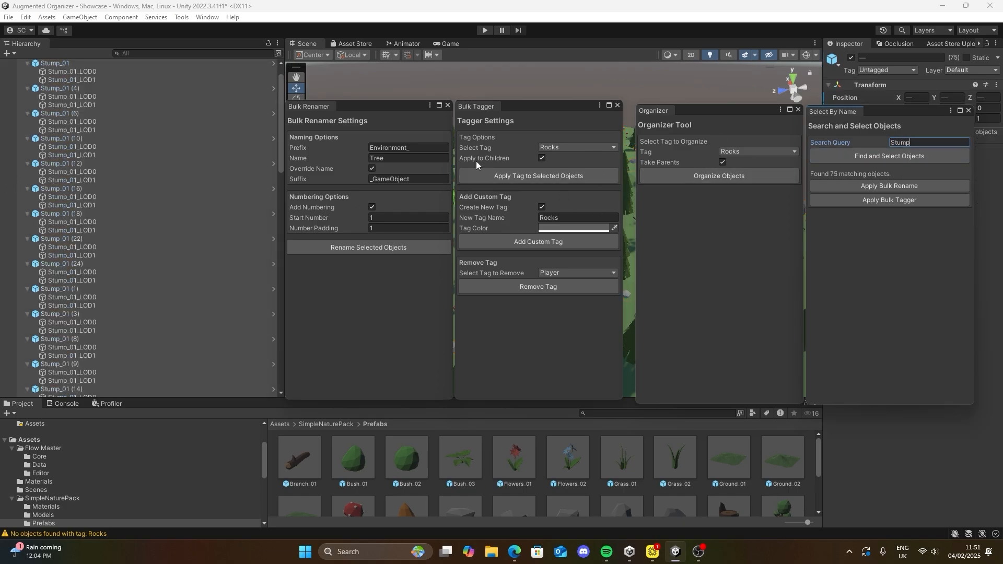
# - Create a new custom tag named Damaged Environment with a light red colour
pyautogui.click(569, 218)
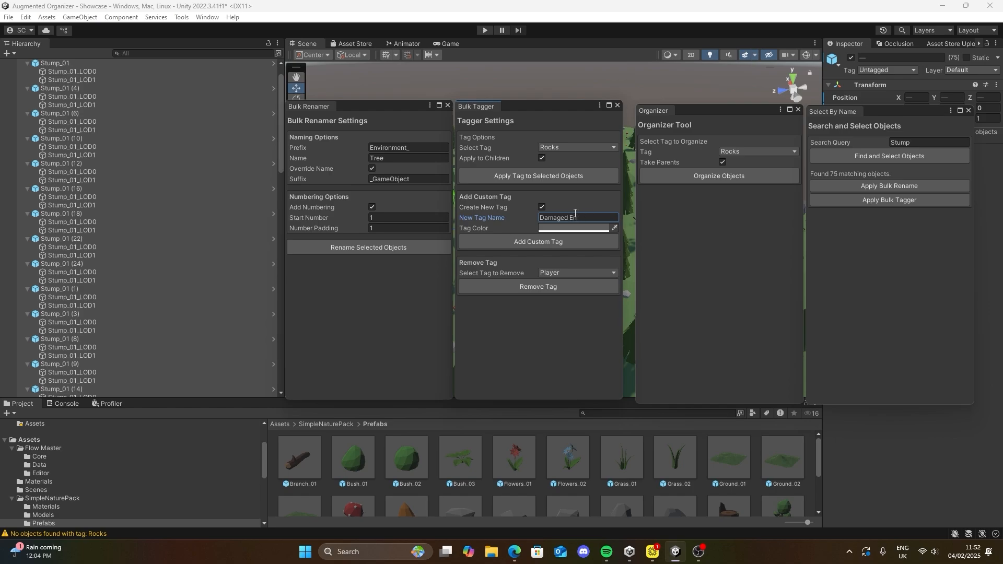
pyautogui.click(575, 227)
pyautogui.moveTo(653, 295); pyautogui.dragTo(649, 285)
pyautogui.click(570, 245)
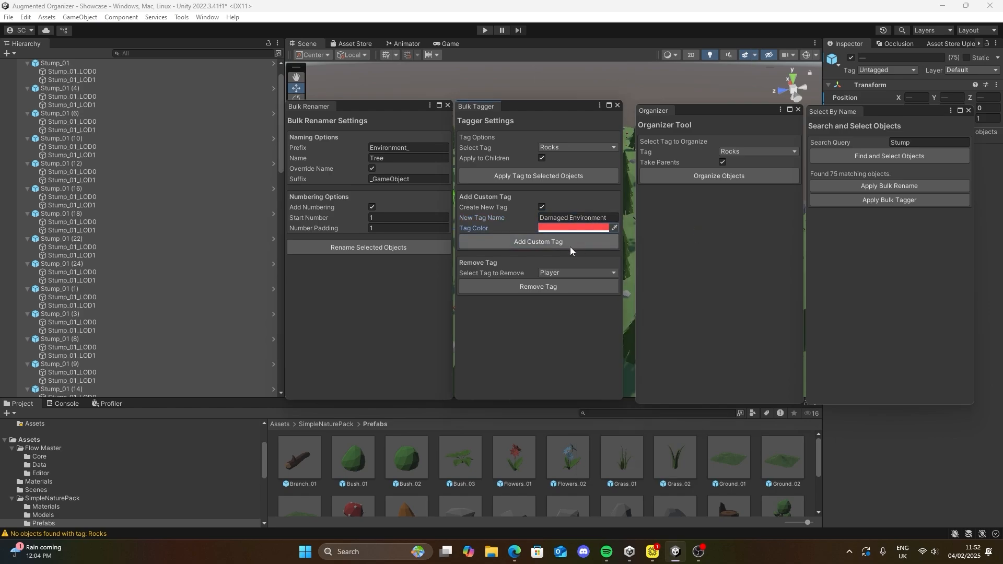
# - Apply the Damaged Environment tag to the selected stump objects and their children
pyautogui.click(578, 147)
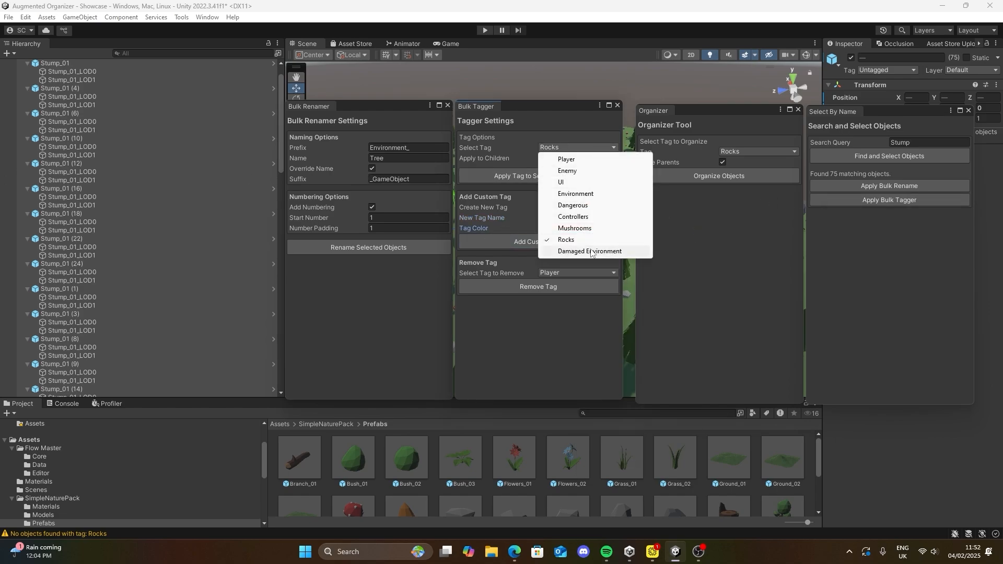
pyautogui.click(617, 252)
pyautogui.click(491, 176)
# - Organize all objects tagged Damaged Environment under one parent with Take Parents enabled
pyautogui.scroll(1, 201, 172)
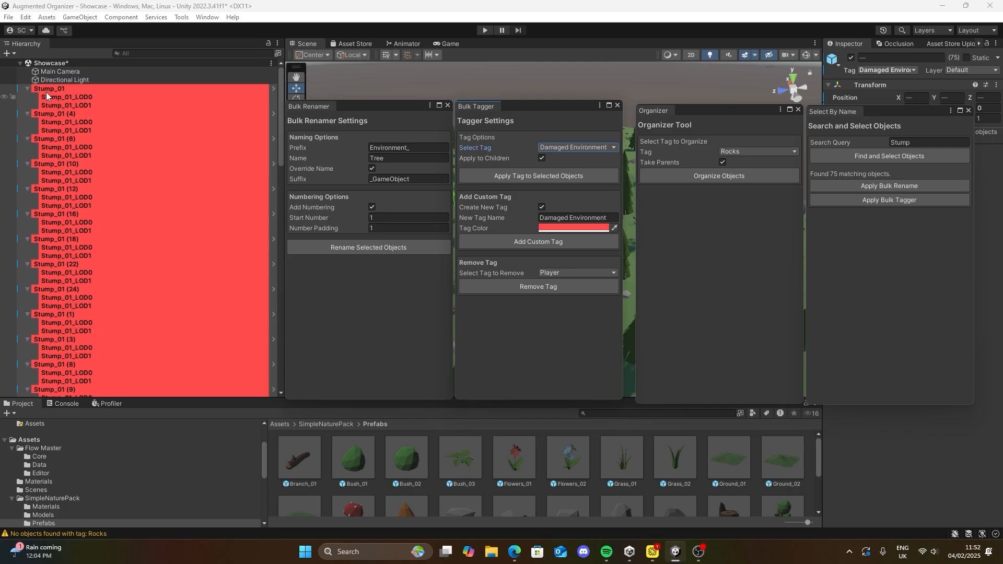
pyautogui.moveTo(280, 117); pyautogui.dragTo(280, 265)
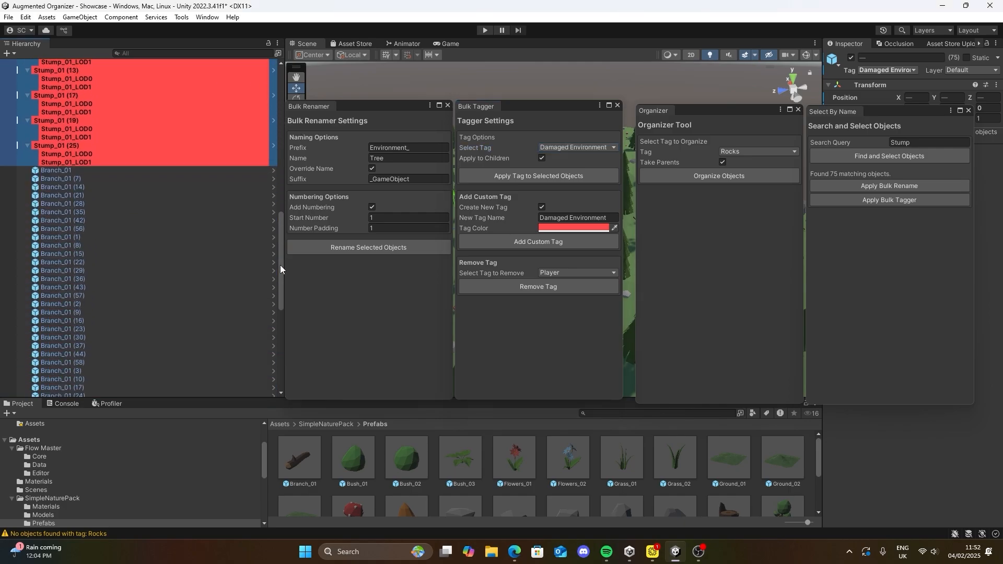
pyautogui.scroll(-10, 101, 174)
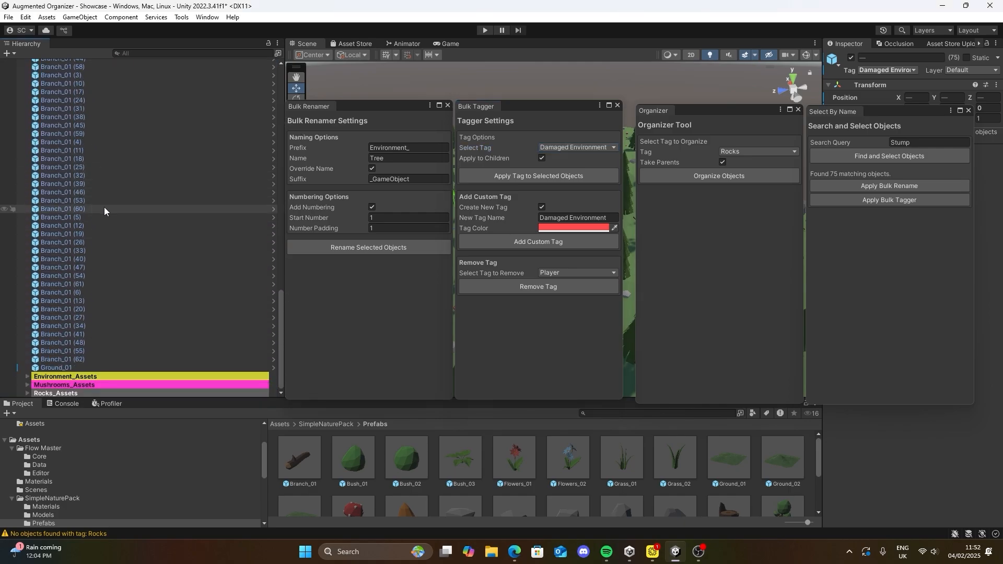
pyautogui.scroll(10, 104, 209)
pyautogui.scroll(3, 130, 216)
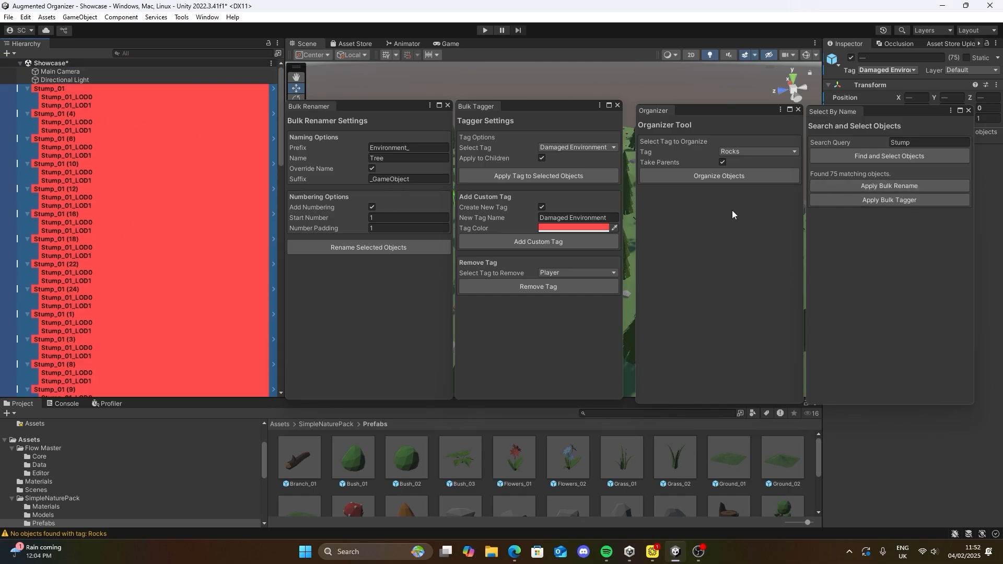
pyautogui.click(757, 151)
pyautogui.click(752, 258)
pyautogui.click(716, 176)
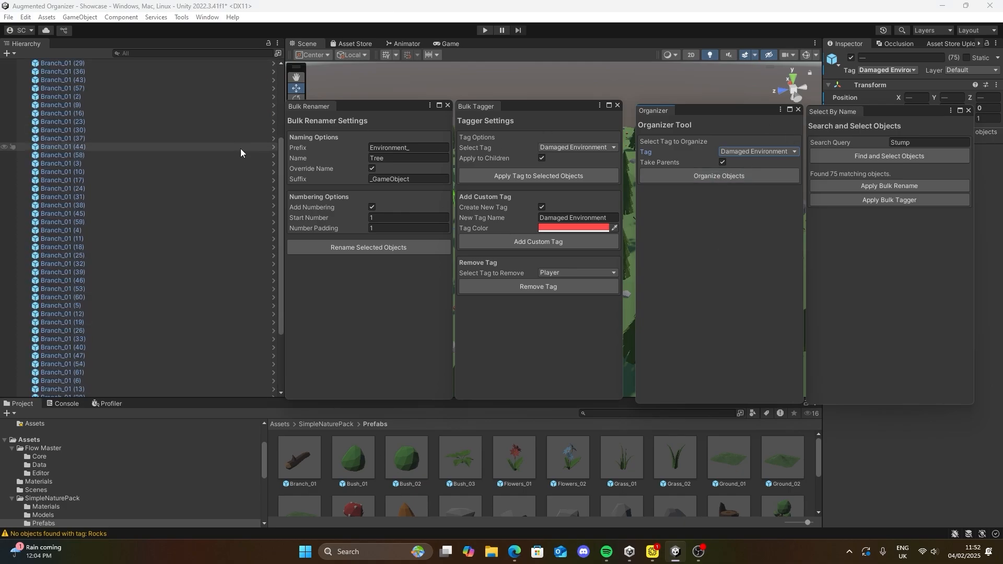
pyautogui.scroll(-5, 224, 150)
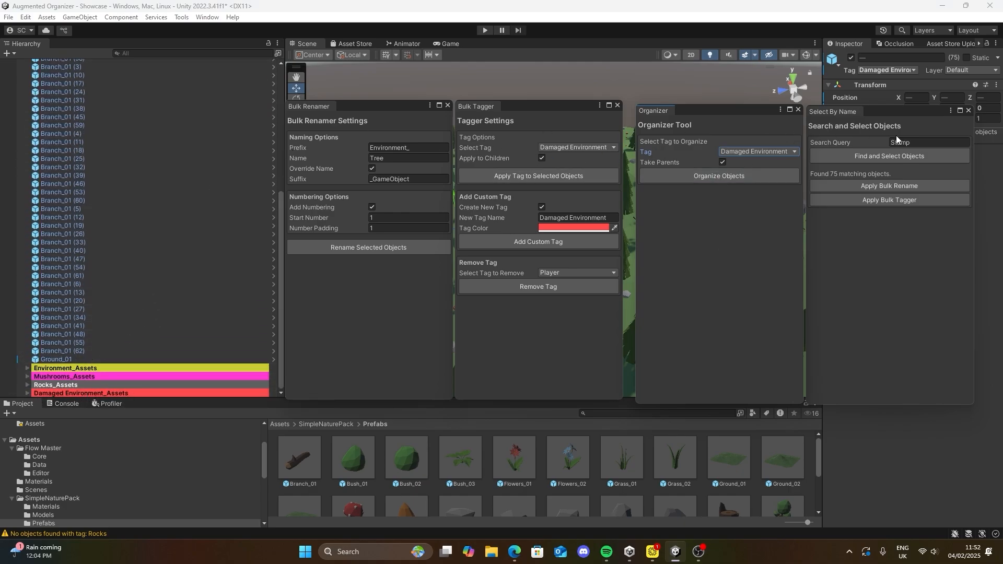
# - Find and select all objects whose names match "Branch" and apply the Damaged Environment tag to them and their children
pyautogui.click(915, 141)
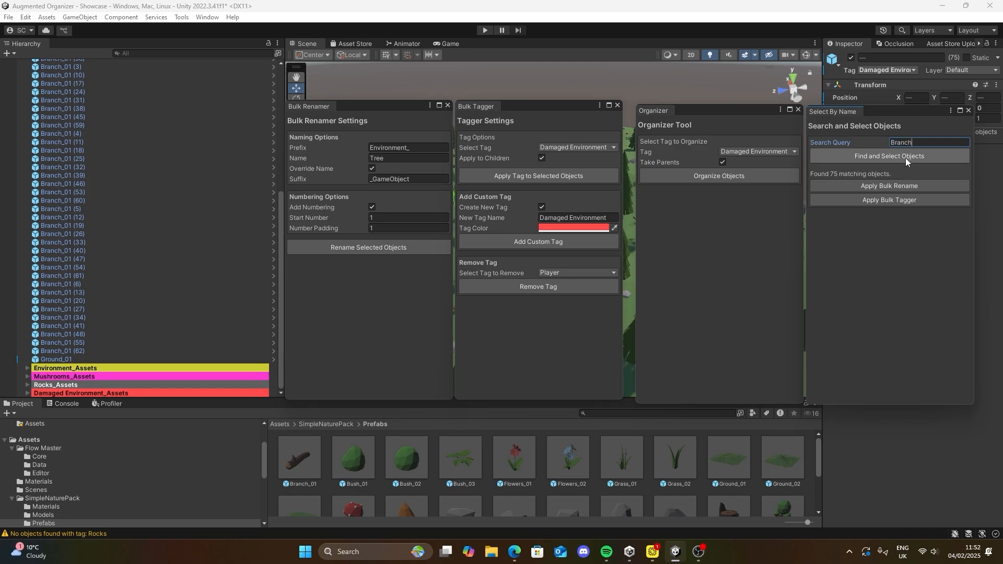
pyautogui.click(904, 157)
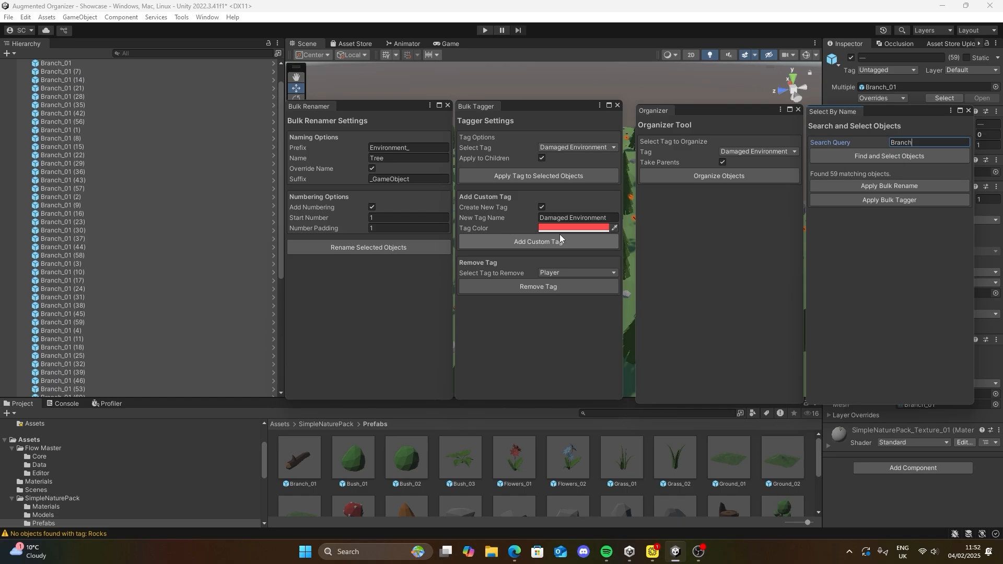
pyautogui.click(584, 244)
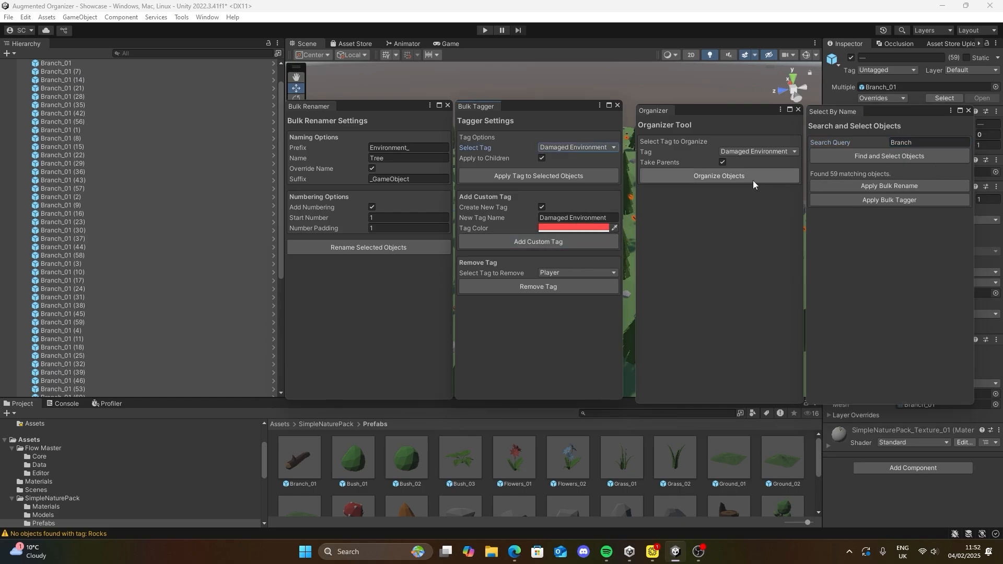
pyautogui.click(735, 175)
pyautogui.scroll(-5, 154, 149)
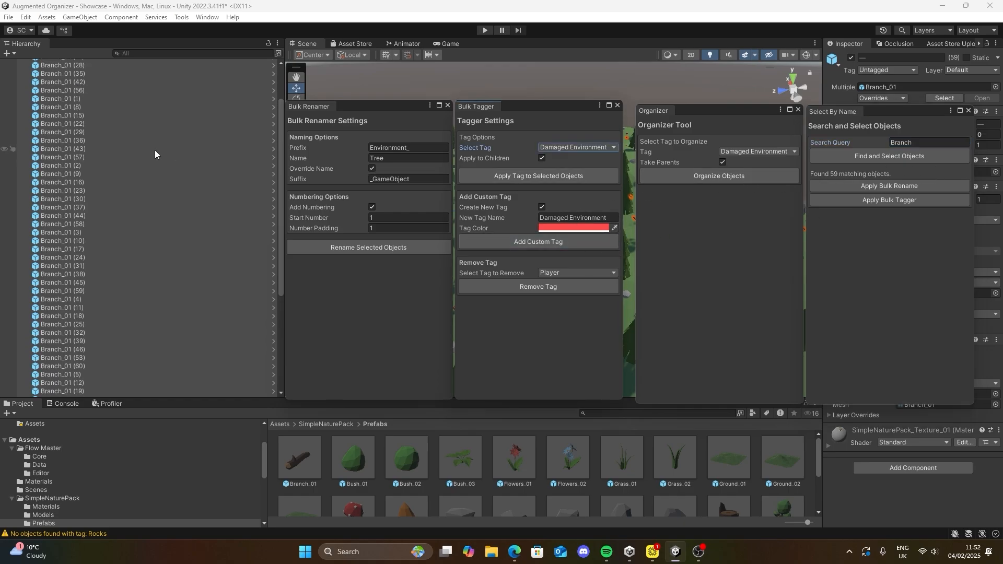
pyautogui.click(533, 177)
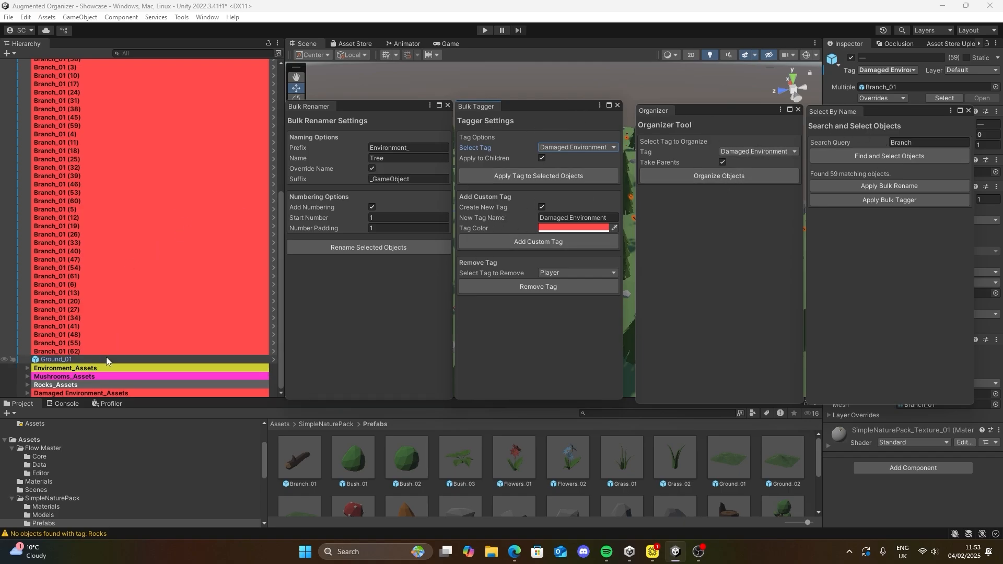
# - Organize the tagged branches into the Damaged Environment_Assets group and review the group's expanded contents
pyautogui.click(27, 394)
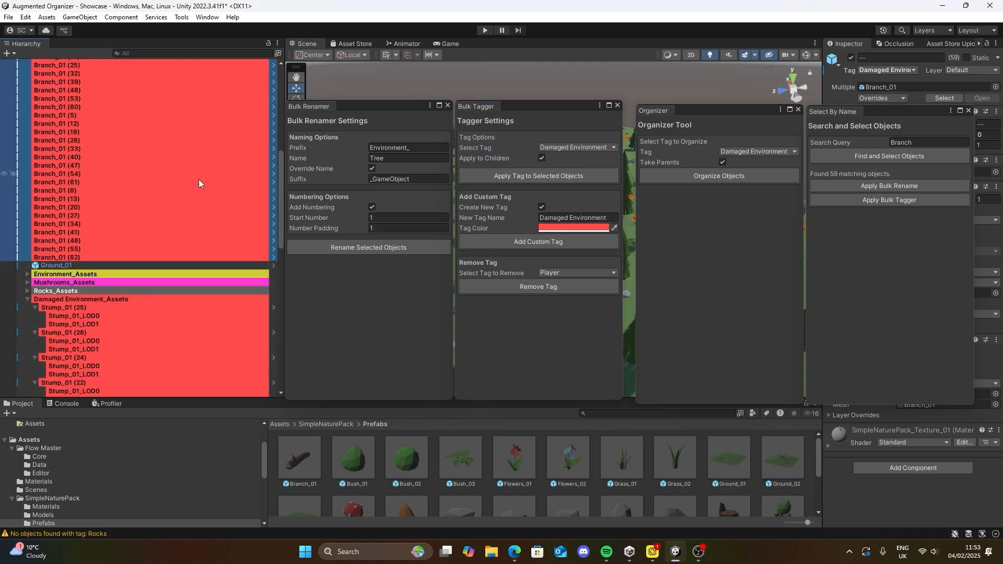
pyautogui.click(738, 175)
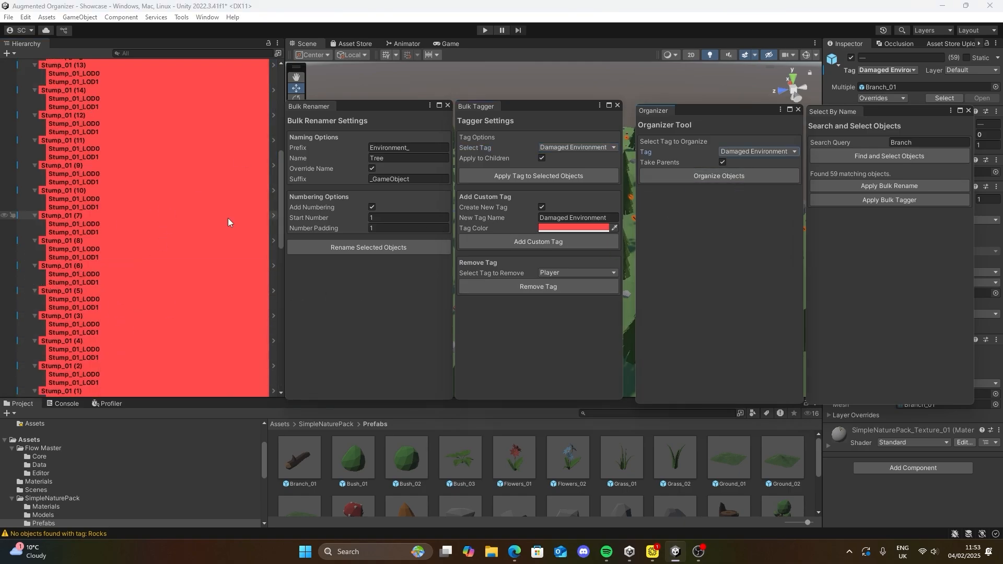
pyautogui.scroll(10, 139, 202)
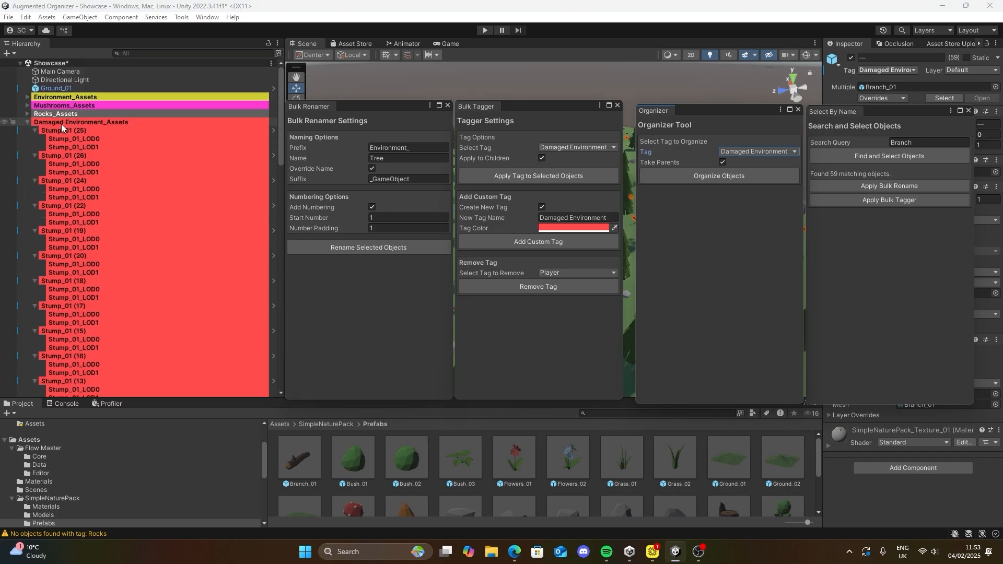
pyautogui.scroll(-15, 147, 145)
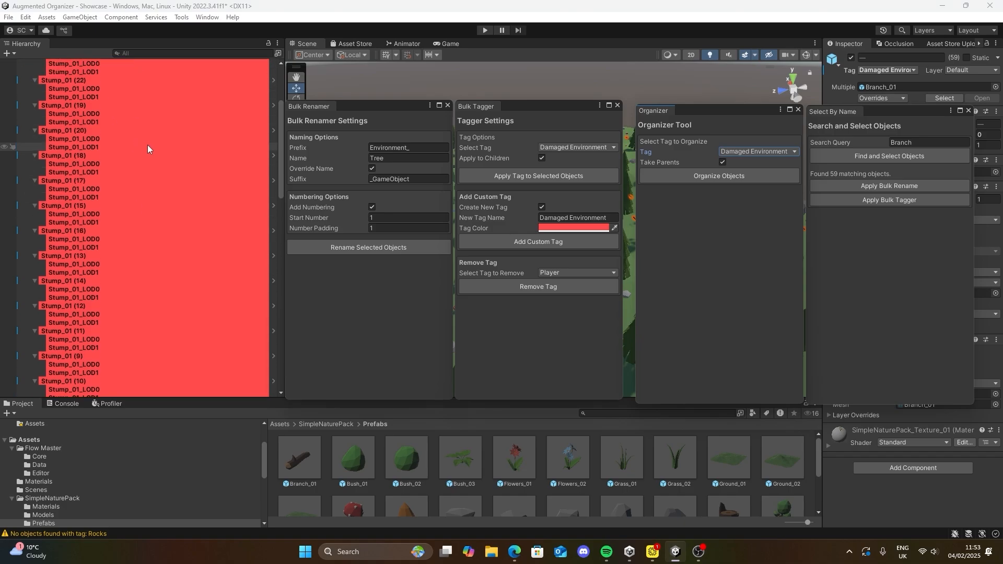
pyautogui.scroll(-2, 229, 245)
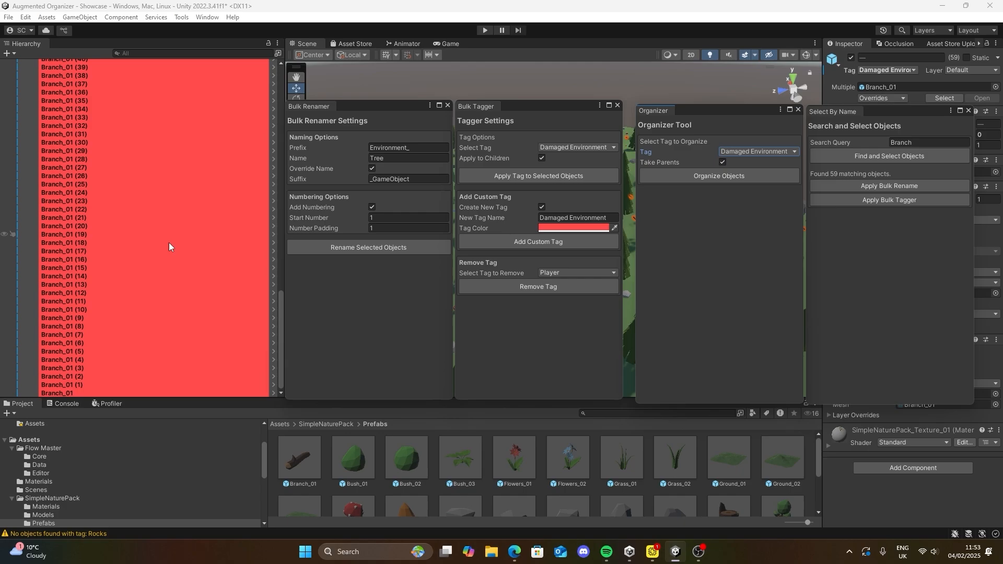
pyautogui.scroll(2, 168, 243)
pyautogui.moveTo(281, 281); pyautogui.dragTo(281, 95)
pyautogui.scroll(3, 253, 184)
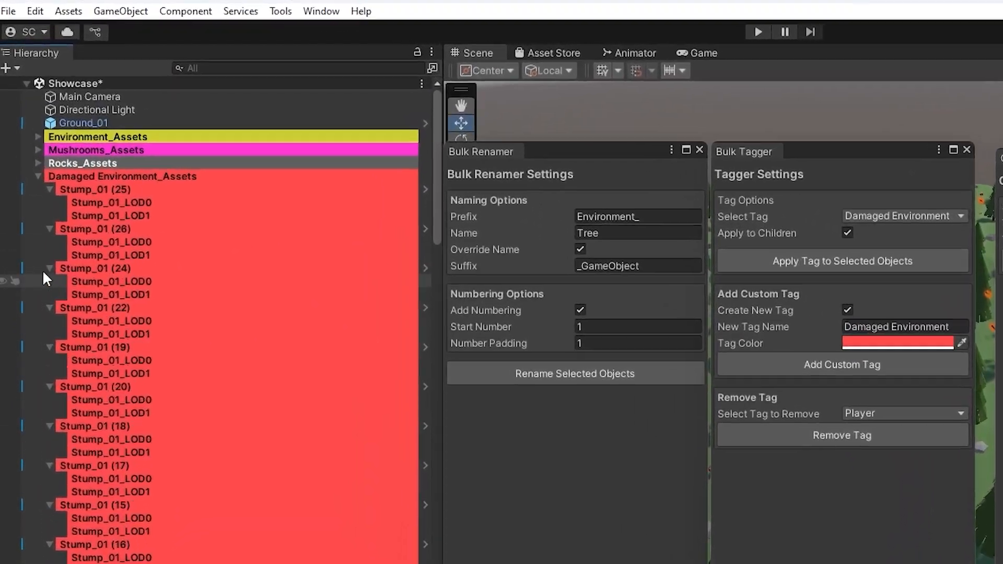
# - Collapse the Damaged Environment_Assets group and close the renamer, tagger, organizer and search windows to reveal the forest
pyautogui.click(30, 139)
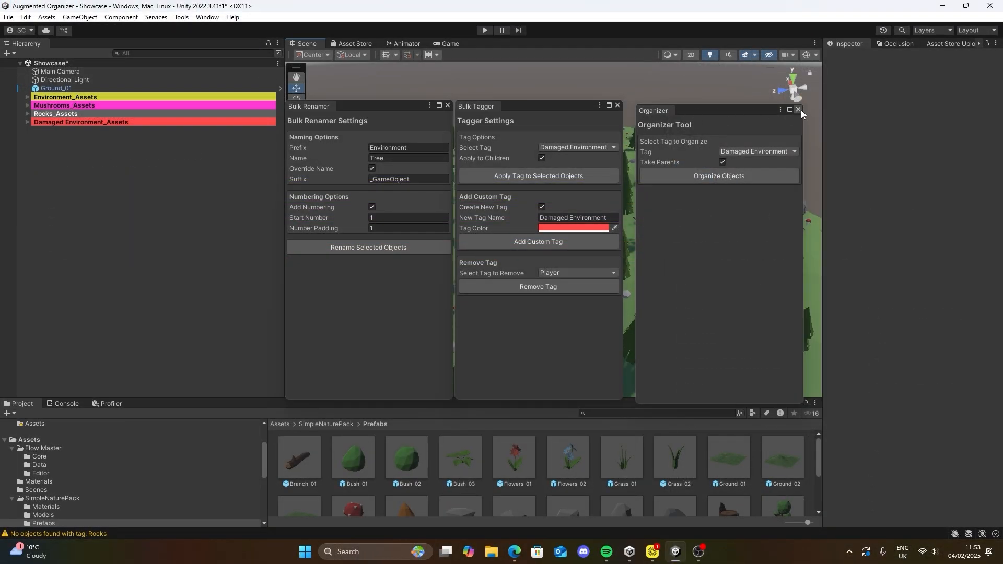
pyautogui.click(797, 109)
pyautogui.click(616, 105)
pyautogui.moveTo(627, 251); pyautogui.dragTo(365, 269, button='right')
pyautogui.click(447, 106)
pyautogui.scroll(-5, 571, 224)
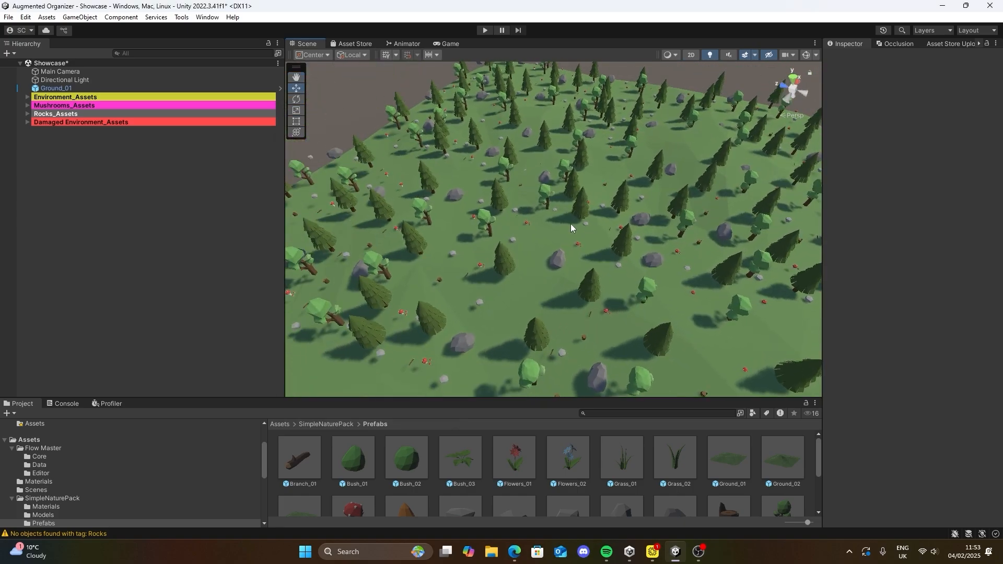
pyautogui.moveTo(423, 225); pyautogui.dragTo(482, 247, button='right')
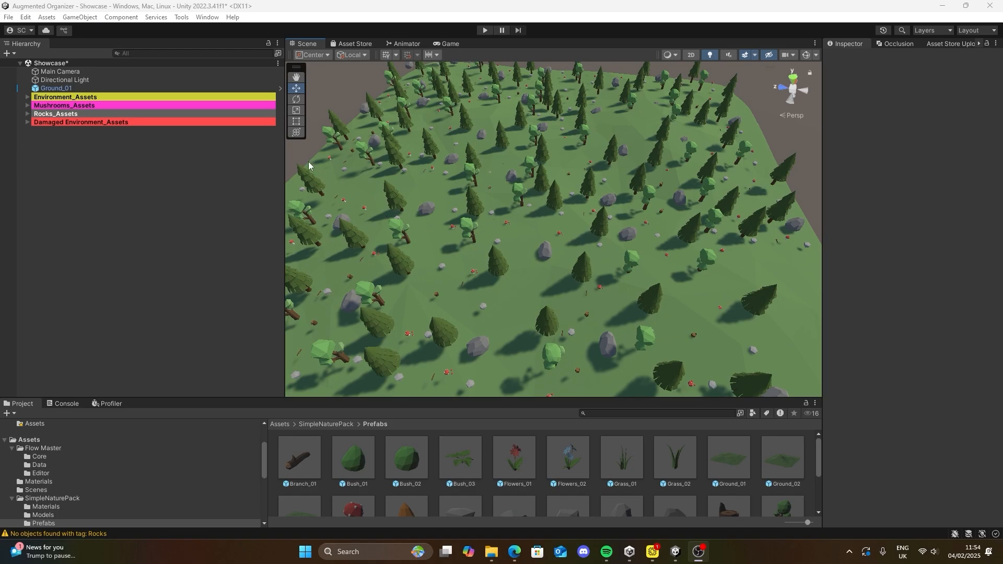
# - Open Flow Master's Favourites manager, widen it and place it beside the scene view
pyautogui.click(181, 17)
pyautogui.moveTo(209, 45)
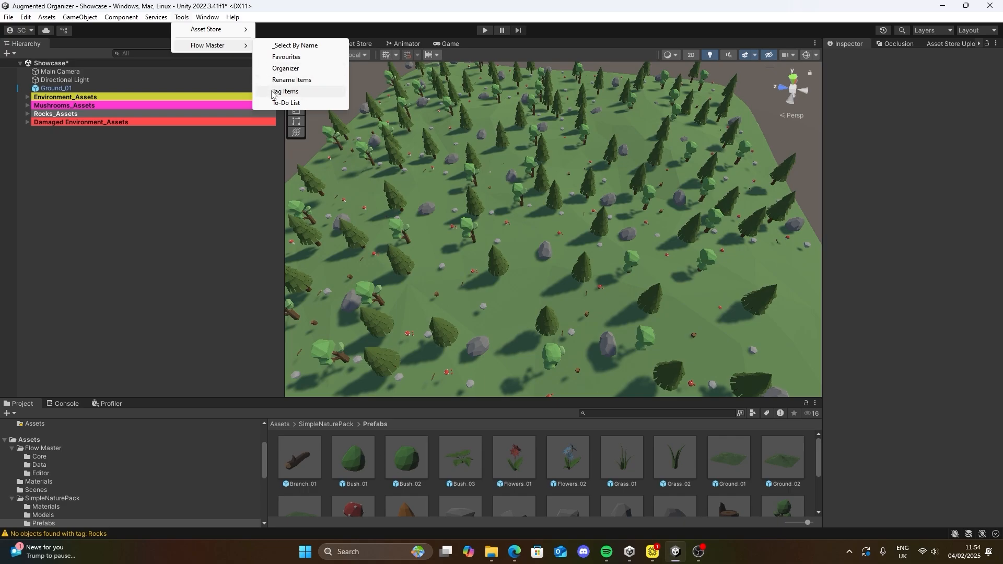
pyautogui.click(286, 57)
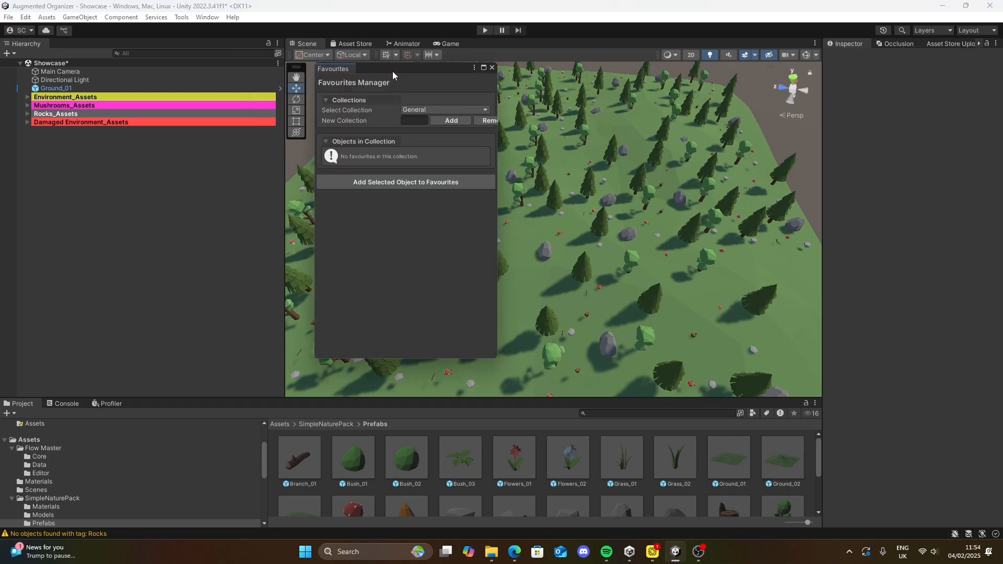
pyautogui.moveTo(393, 71); pyautogui.dragTo(856, 126)
pyautogui.moveTo(962, 185); pyautogui.dragTo(992, 184)
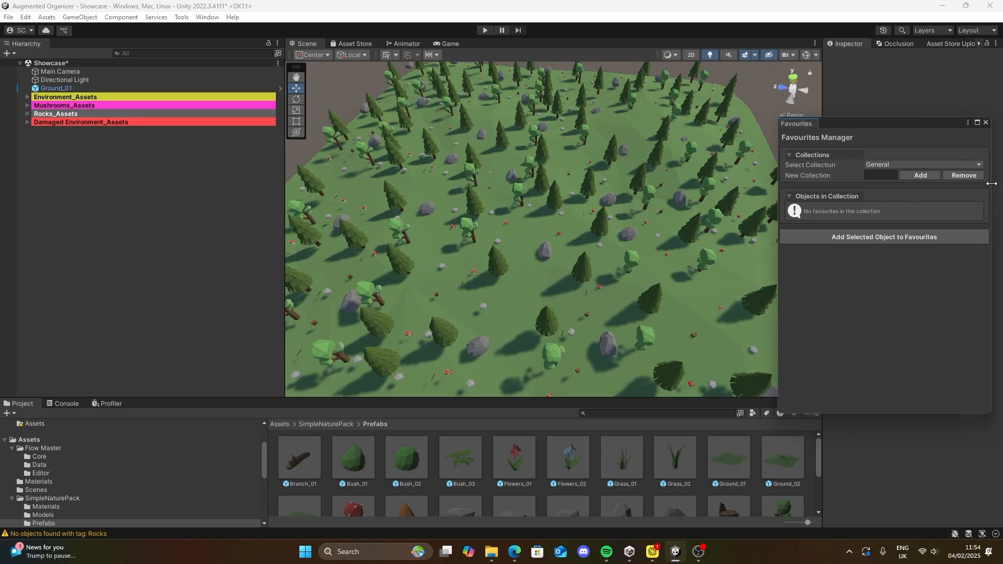
pyautogui.moveTo(904, 126); pyautogui.dragTo(843, 131)
# - Select a pine tree beside the large rock in the scene and lower it to Y position 1.05
pyautogui.moveTo(522, 261); pyautogui.dragTo(598, 272, button='right')
pyautogui.click(595, 203)
pyautogui.moveTo(616, 238); pyautogui.dragTo(657, 265, button='right')
pyautogui.press('w')
pyautogui.press('s')
pyautogui.press('s')
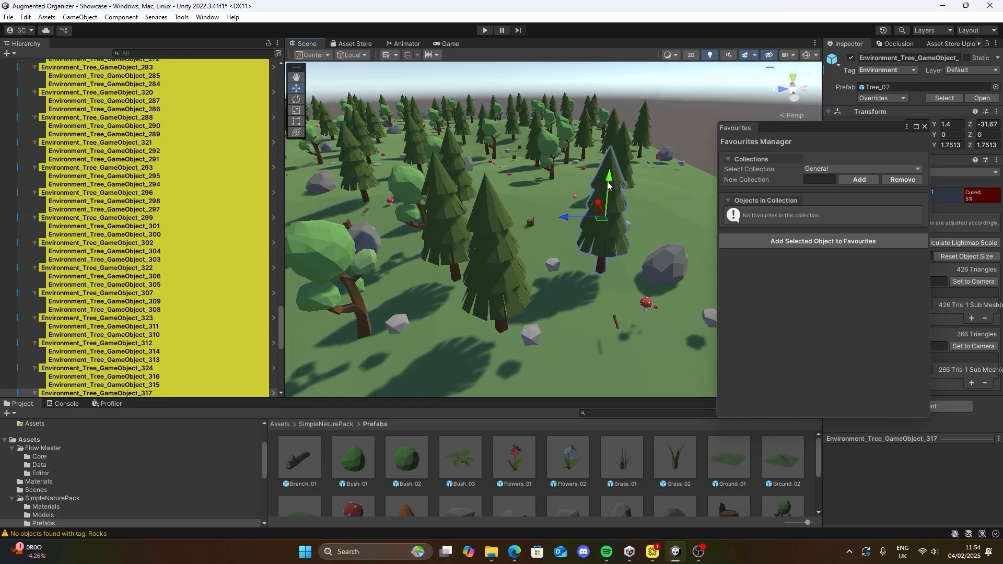
pyautogui.moveTo(608, 182); pyautogui.dragTo(608, 188)
pyautogui.press('w')
pyautogui.moveTo(608, 188); pyautogui.dragTo(516, 217, button='right')
pyautogui.press('s')
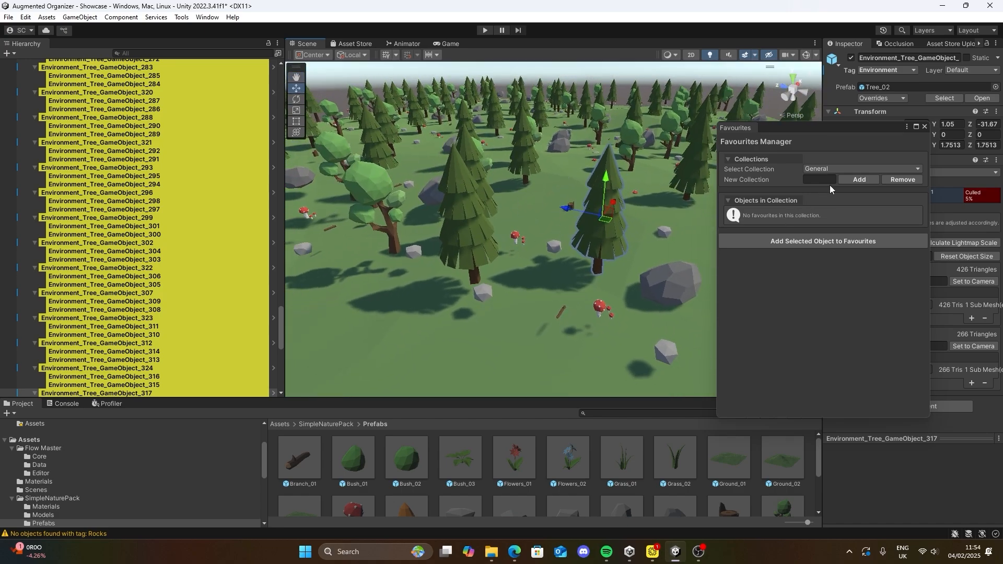
# - Add a new favourites collection named Trees Scene1 and frame the selected pine tree in the scene
pyautogui.click(853, 168)
pyautogui.click(850, 180)
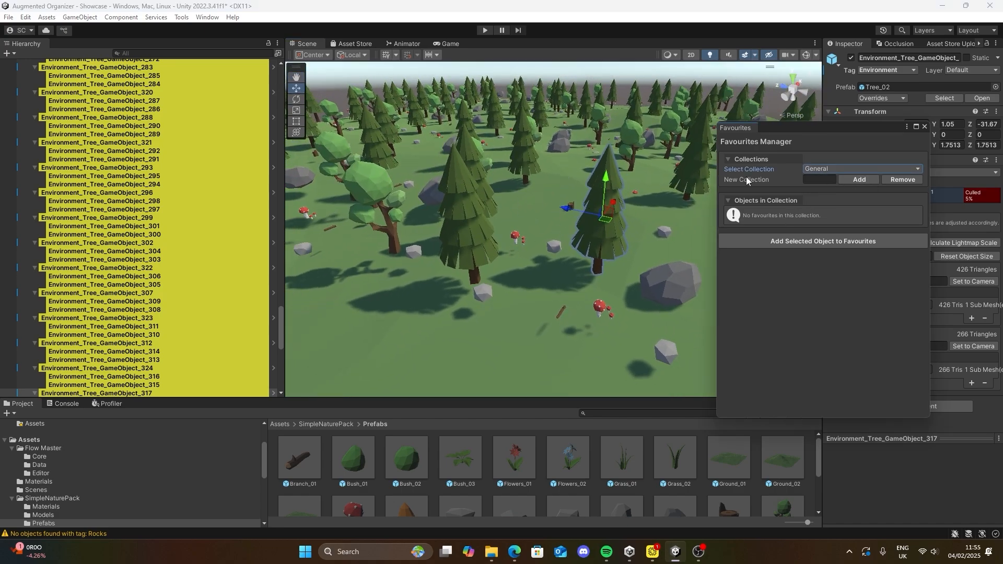
pyautogui.click(817, 178)
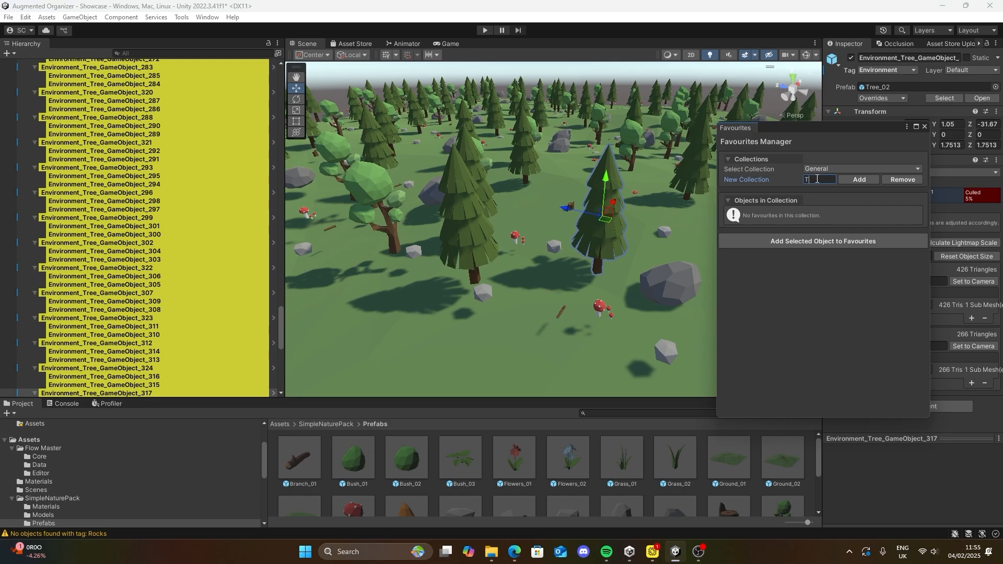
pyautogui.write('Trees Scene1')
pyautogui.click(859, 179)
pyautogui.press('f')
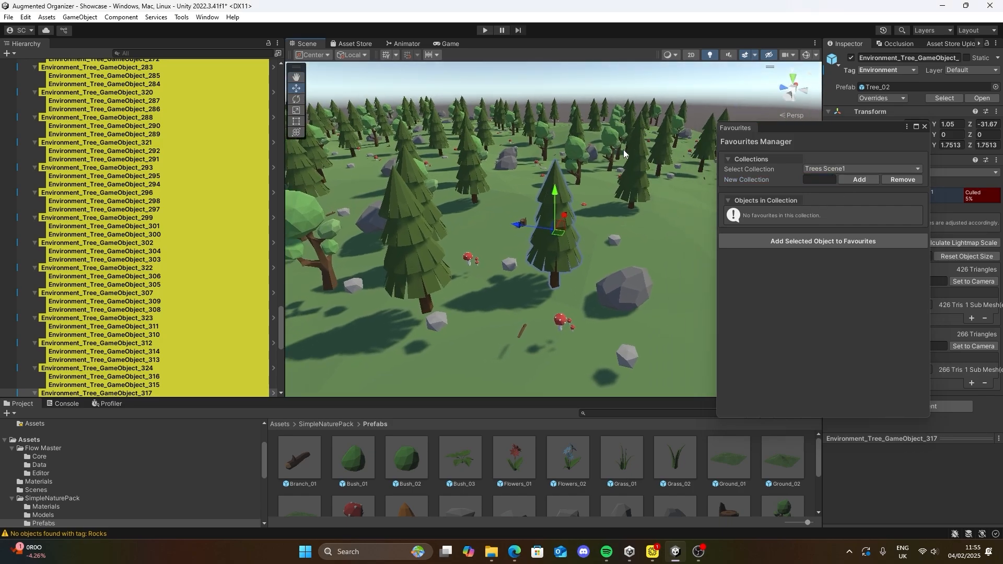
# - Add the selected pine tree to the Trees Scene1 favourites and check its entry in the list of favourites
pyautogui.click(815, 246)
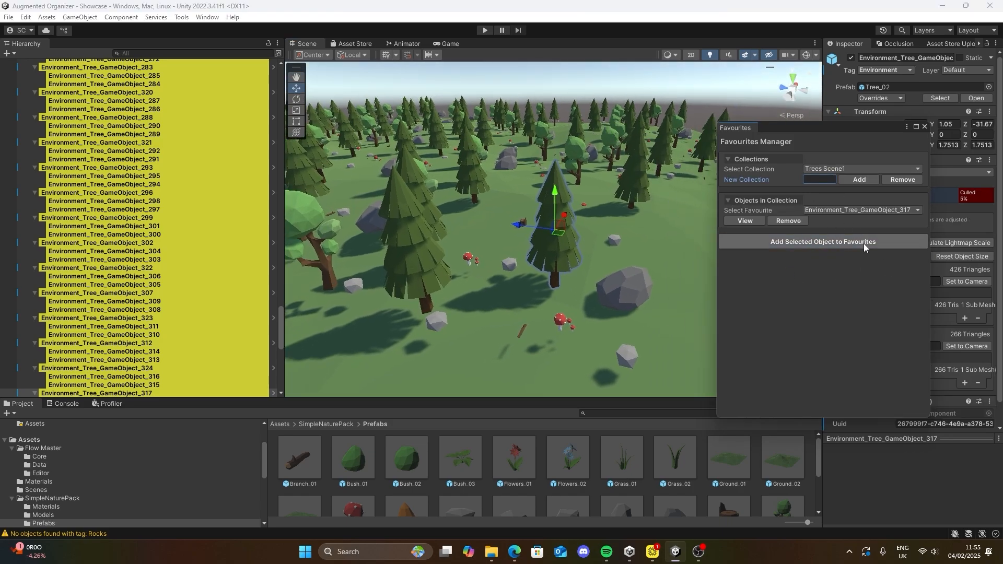
pyautogui.moveTo(580, 228); pyautogui.dragTo(606, 261, button='right')
pyautogui.click(883, 212)
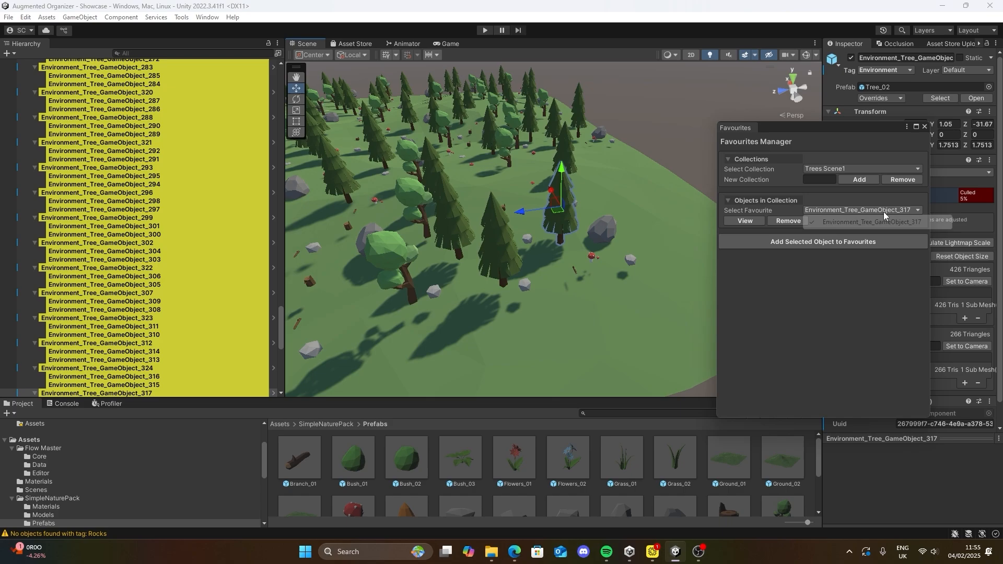
pyautogui.click(884, 225)
# - Add a distant pine tree, Environment_Tree_GameObject_27, to the Trees Scene1 favourites and check the list of favourites
pyautogui.moveTo(543, 183); pyautogui.dragTo(459, 124, button='right')
pyautogui.click(486, 99)
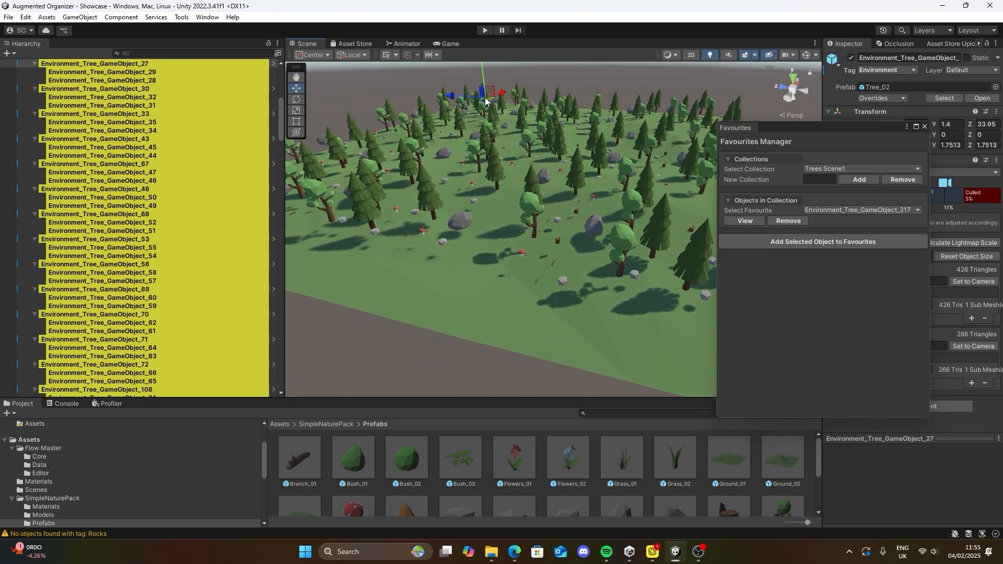
pyautogui.click(818, 244)
pyautogui.click(887, 211)
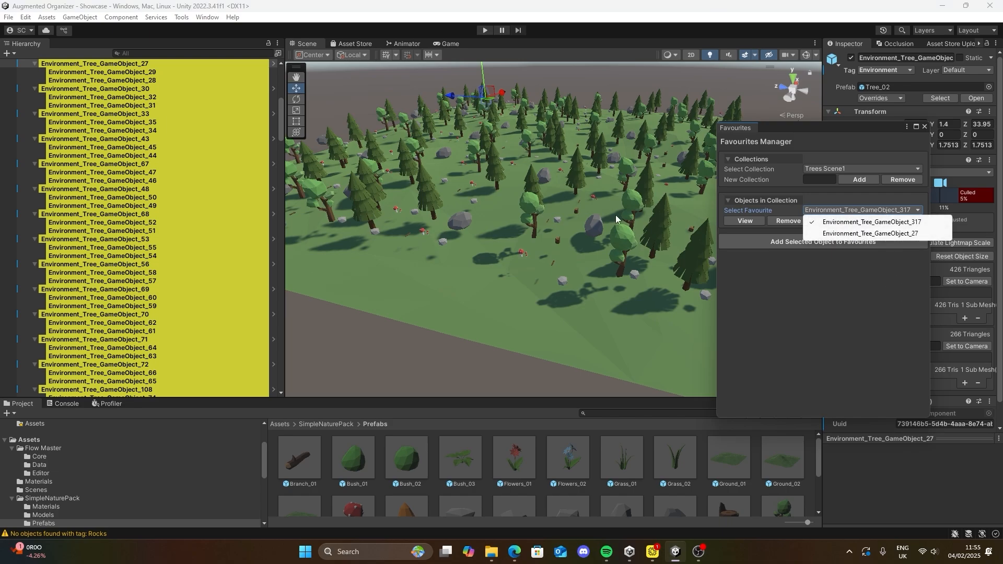
# - Add another distant pine tree, Environment_Tree_GameObject_197, to the Trees Scene1 favourites
pyautogui.moveTo(615, 214); pyautogui.dragTo(591, 164, button='right')
pyautogui.click(490, 140)
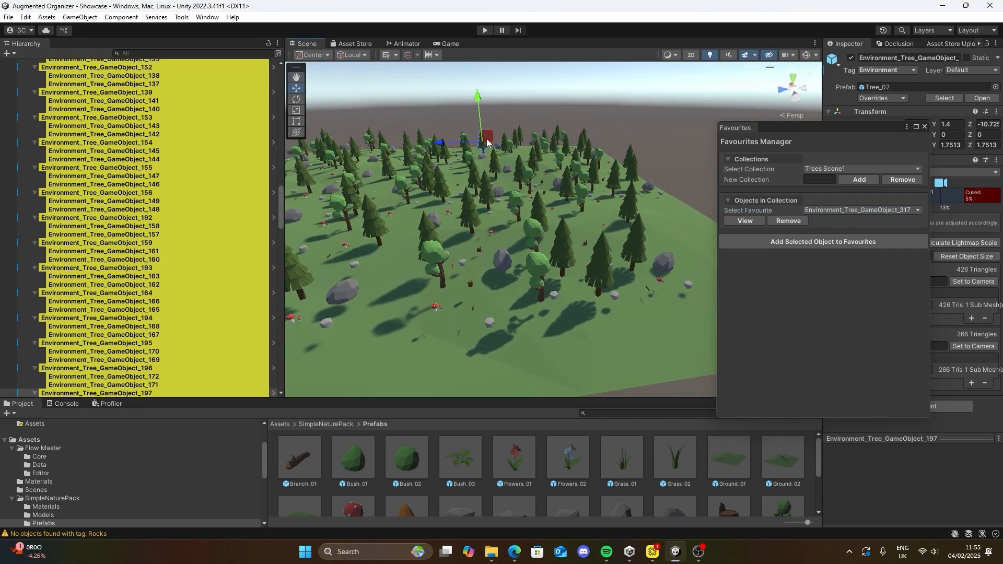
pyautogui.click(858, 242)
pyautogui.moveTo(674, 157); pyautogui.dragTo(612, 167, button='right')
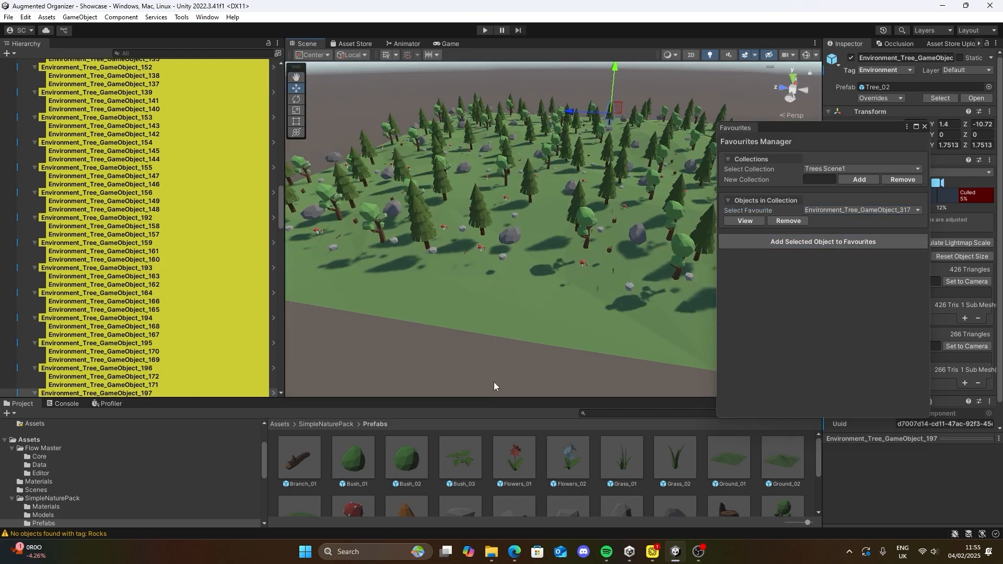
pyautogui.click(731, 218)
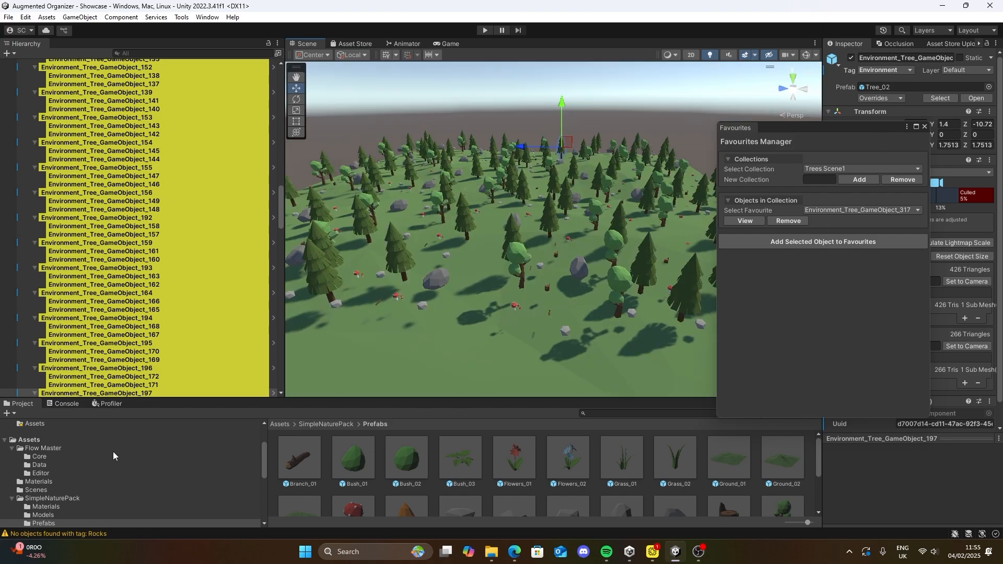
# - Open the Favourites asset in Flow Master's Data folder to examine the stored collections and their entries
pyautogui.scroll(-3, 71, 471)
pyautogui.scroll(2, 68, 443)
pyautogui.click(68, 435)
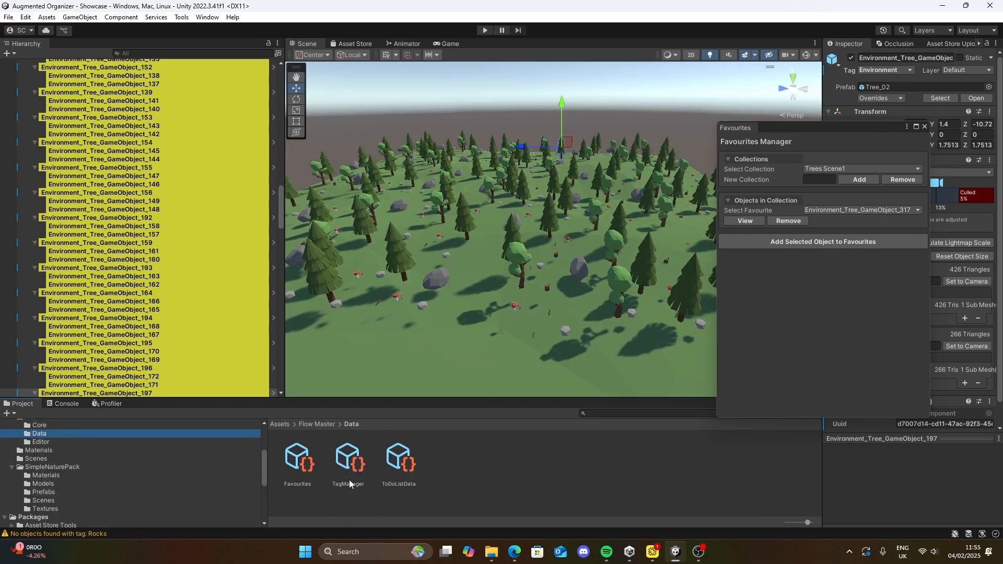
pyautogui.click(297, 460)
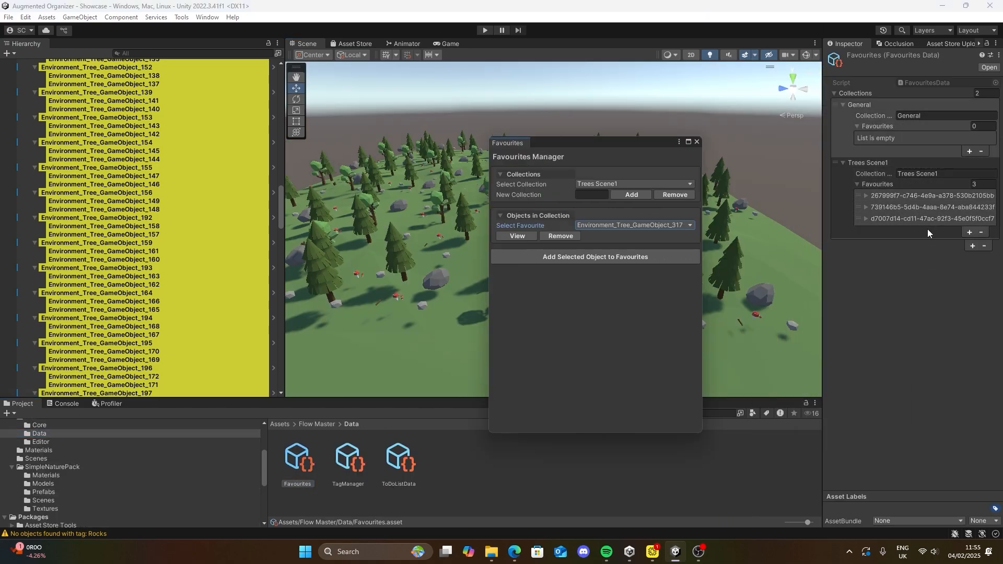
# - View the favourite Environment_Tree_GameObject_317 in the scene and keep it chosen in the favourites list
pyautogui.click(525, 236)
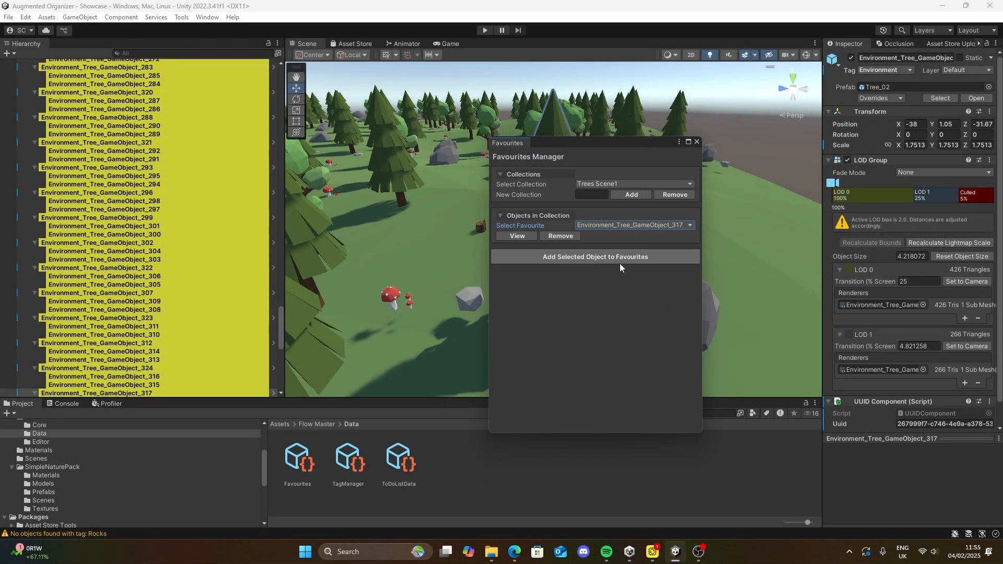
pyautogui.moveTo(651, 138)
pyautogui.mouseDown()
pyautogui.moveTo(653, 120)
pyautogui.moveTo(653, 133)
pyautogui.mouseUp()
pyautogui.moveTo(653, 111); pyautogui.dragTo(593, 98, button='right')
pyautogui.click(624, 221)
pyautogui.click(632, 233)
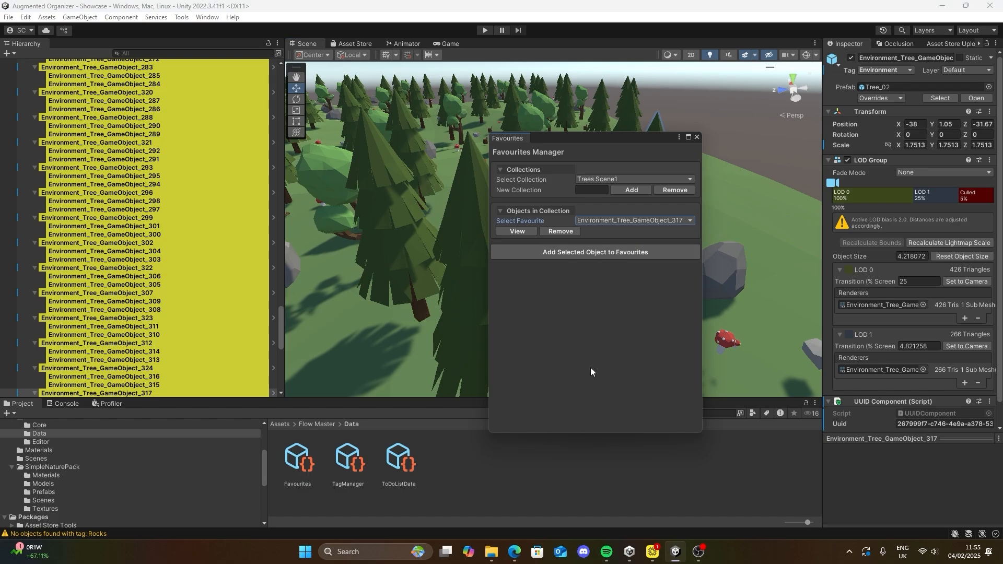
# - Choose the favourite Environment_Tree_GameObject_27 and view it in the scene
pyautogui.click(622, 220)
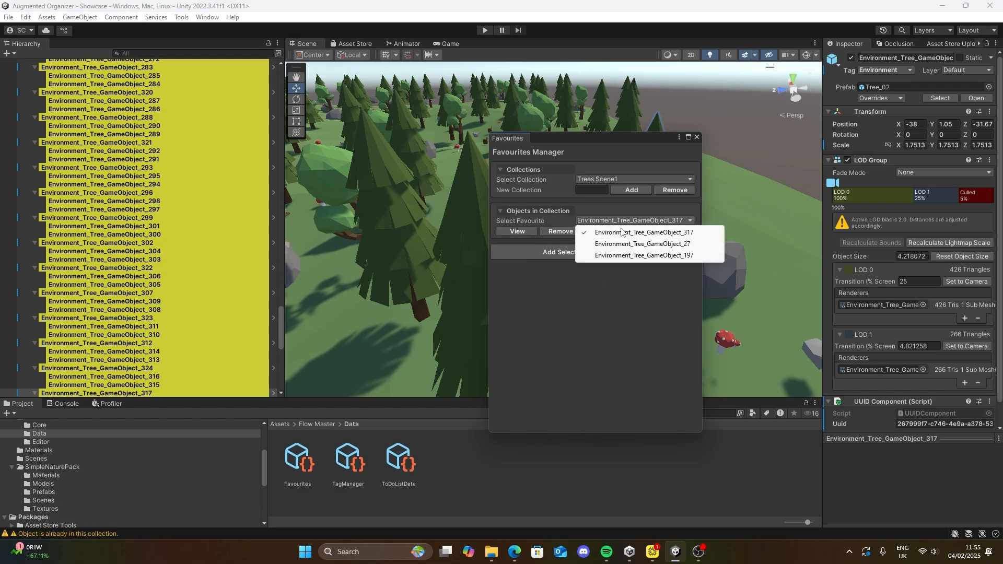
pyautogui.click(622, 243)
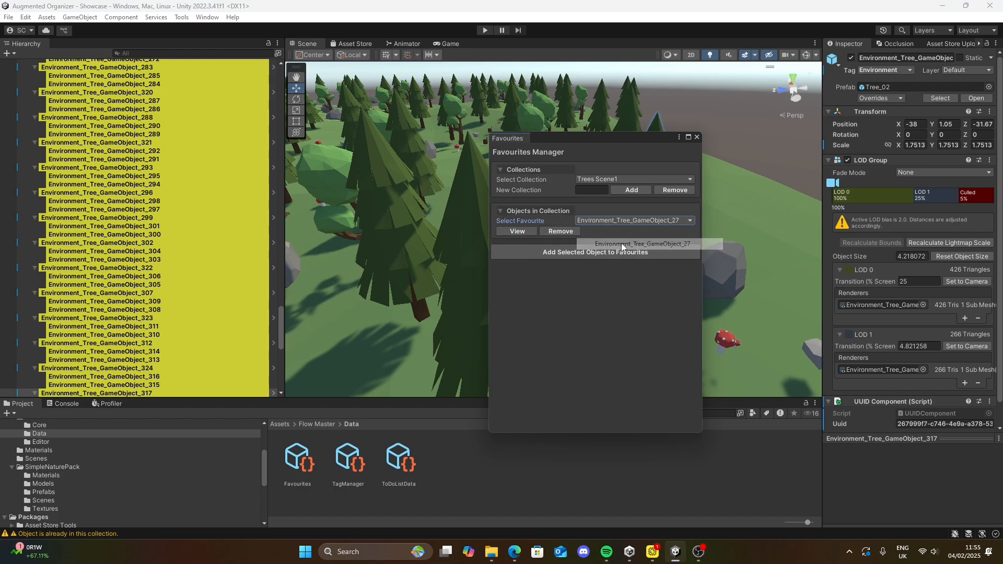
pyautogui.click(516, 231)
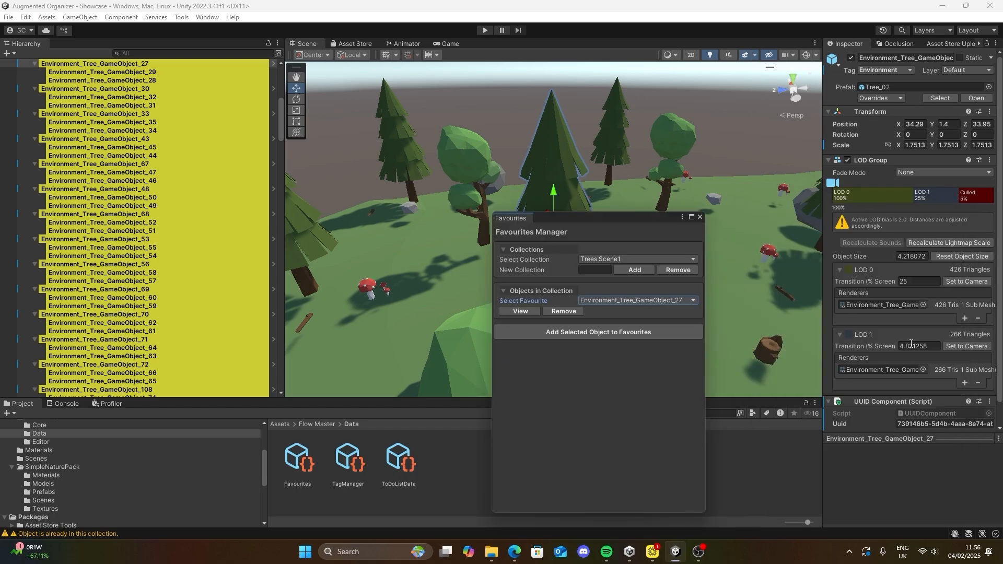
# - Choose the favourite Environment_Tree_GameObject_197, view it in the scene and check the object's name
pyautogui.scroll(-1, 875, 333)
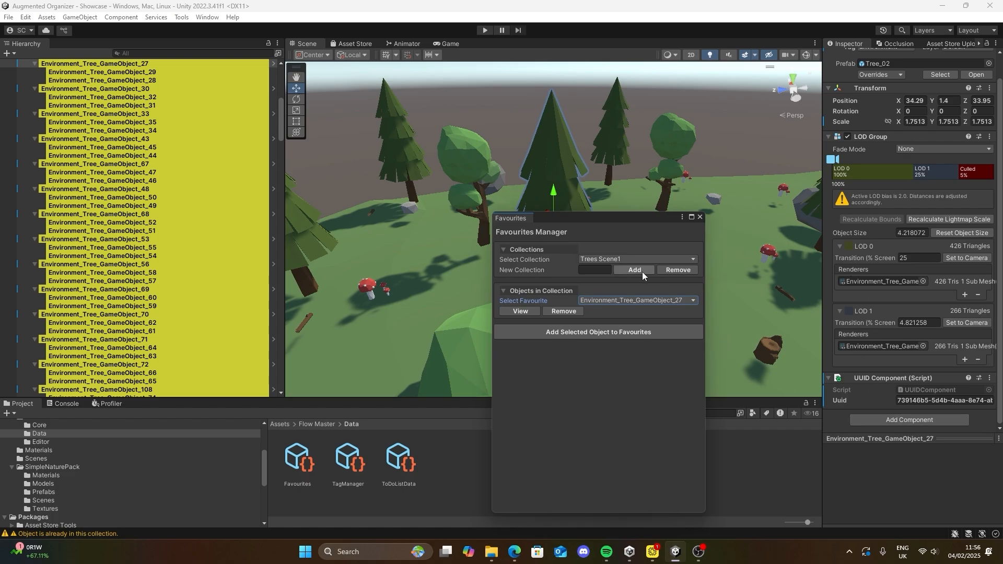
pyautogui.click(637, 301)
pyautogui.click(640, 340)
pyautogui.click(520, 311)
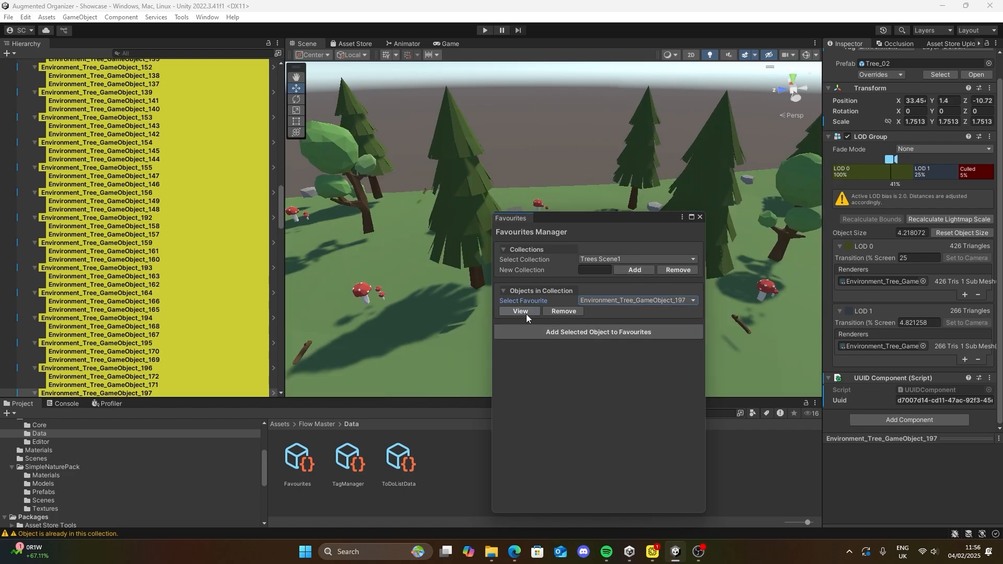
pyautogui.scroll(1, 870, 84)
pyautogui.click(945, 59)
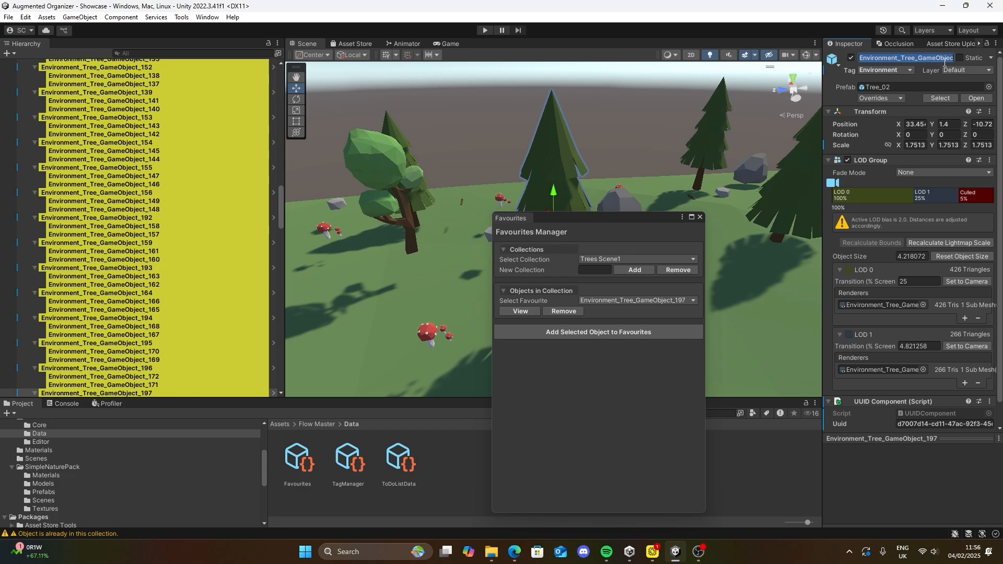
pyautogui.click(946, 59)
# - Widen the Hierarchy, collapse the Environment_Assets group and expand the Rocks_Assets group
pyautogui.scroll(-8, 266, 235)
pyautogui.moveTo(282, 256); pyautogui.dragTo(298, 78)
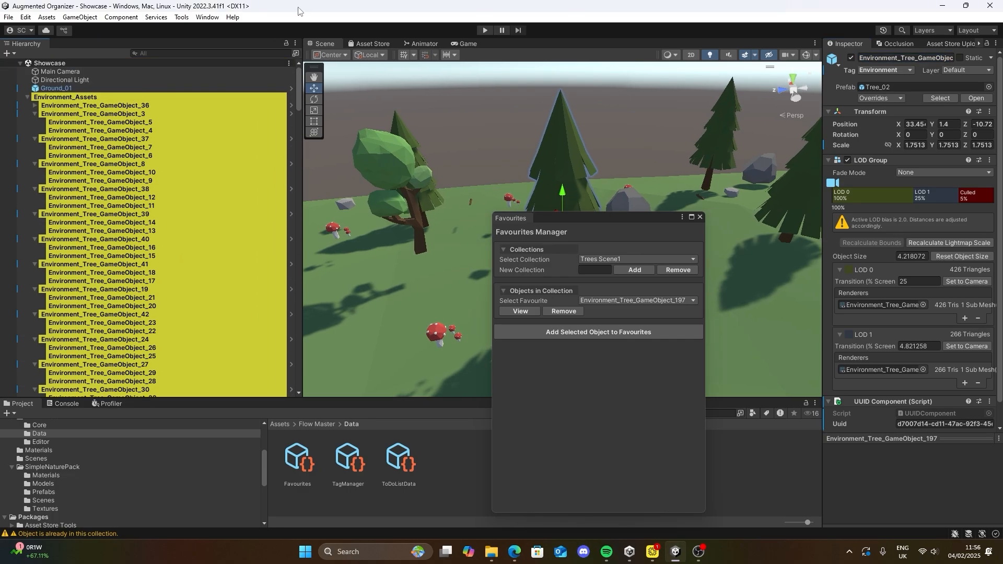
pyautogui.click(29, 98)
pyautogui.click(28, 114)
# - Add Rock_05 (32) and Rock_05 (25) to the Trees Scene1 favourites and check the list of favourites
pyautogui.click(167, 147)
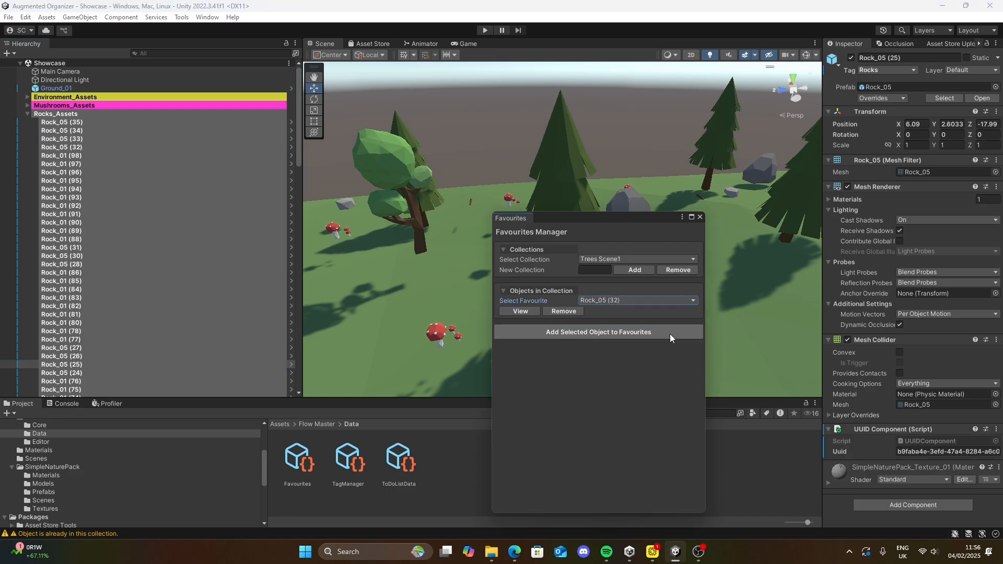
pyautogui.click(670, 334)
pyautogui.click(665, 302)
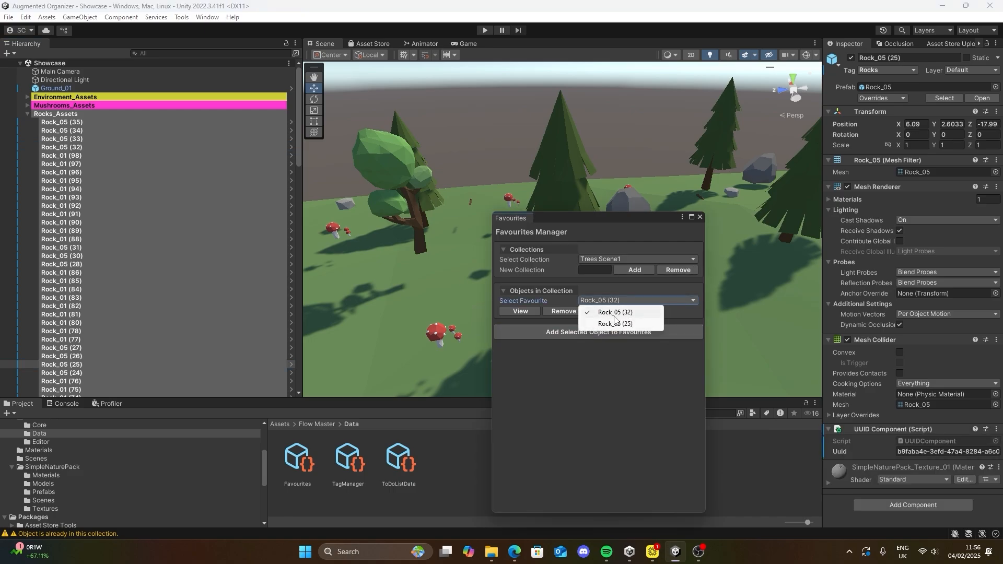
pyautogui.click(639, 301)
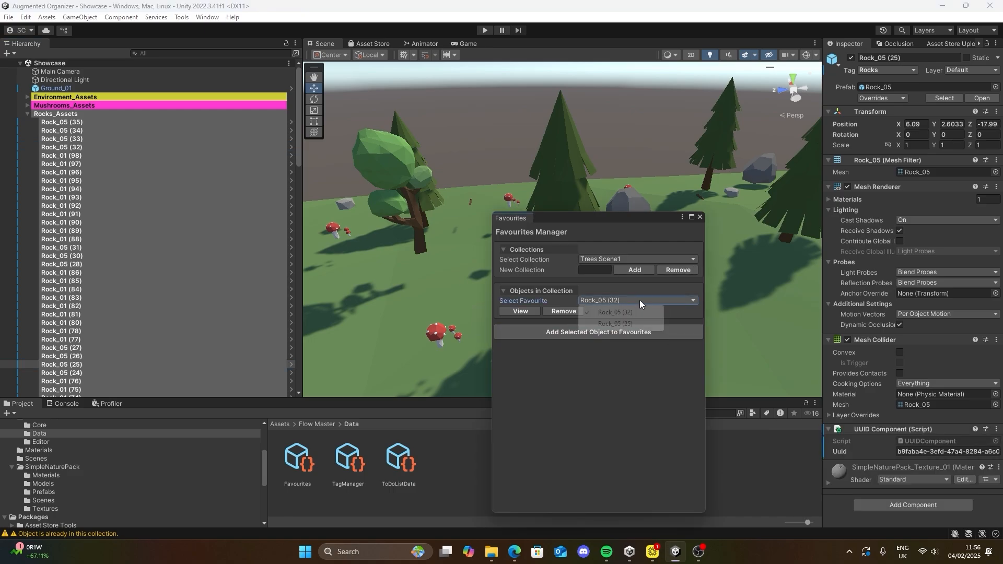
# - View the favourites Rock_05 (32) and Rock_05 (25) in the scene, checking the selected object's name
pyautogui.click(507, 312)
pyautogui.click(881, 56)
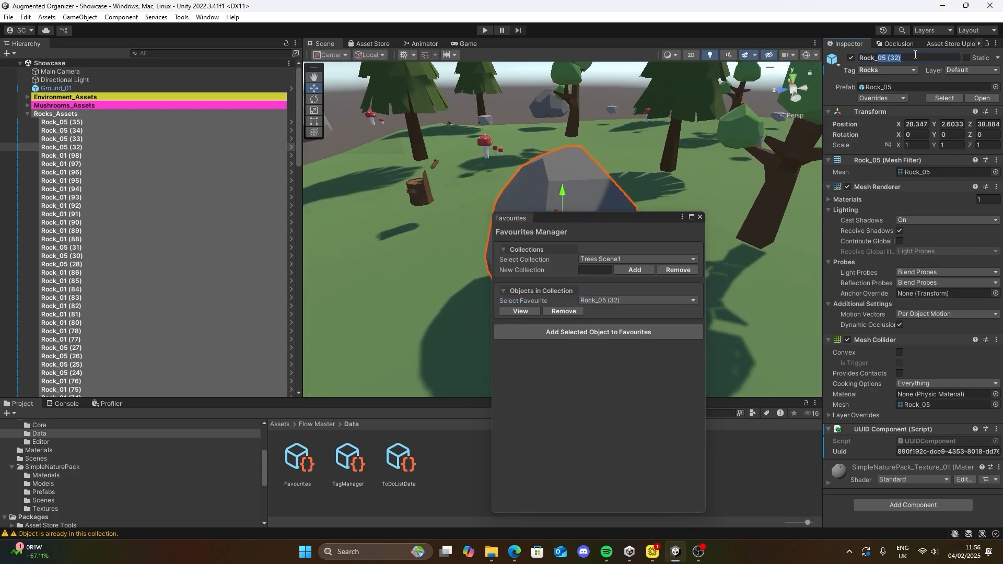
pyautogui.click(629, 300)
pyautogui.click(648, 254)
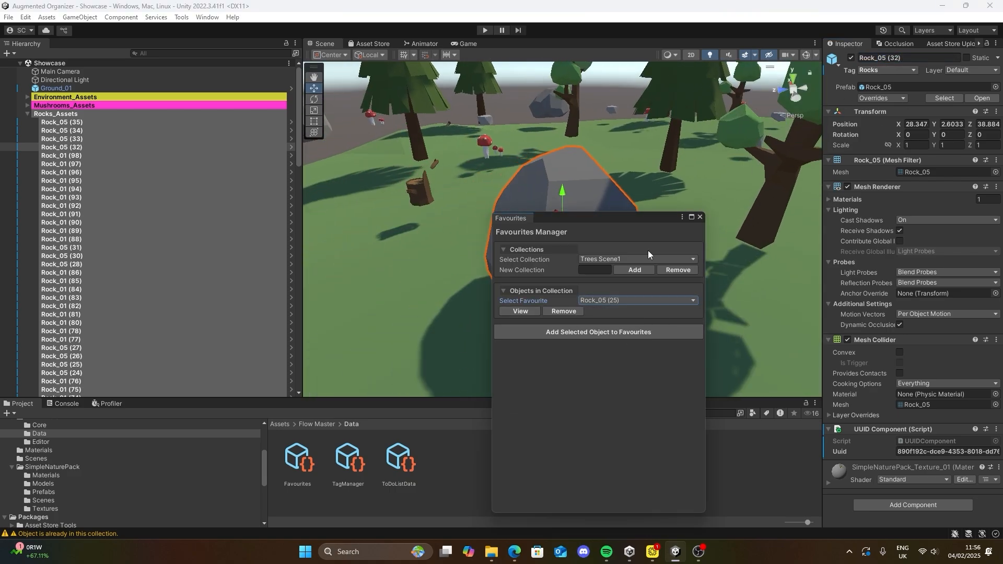
pyautogui.click(522, 311)
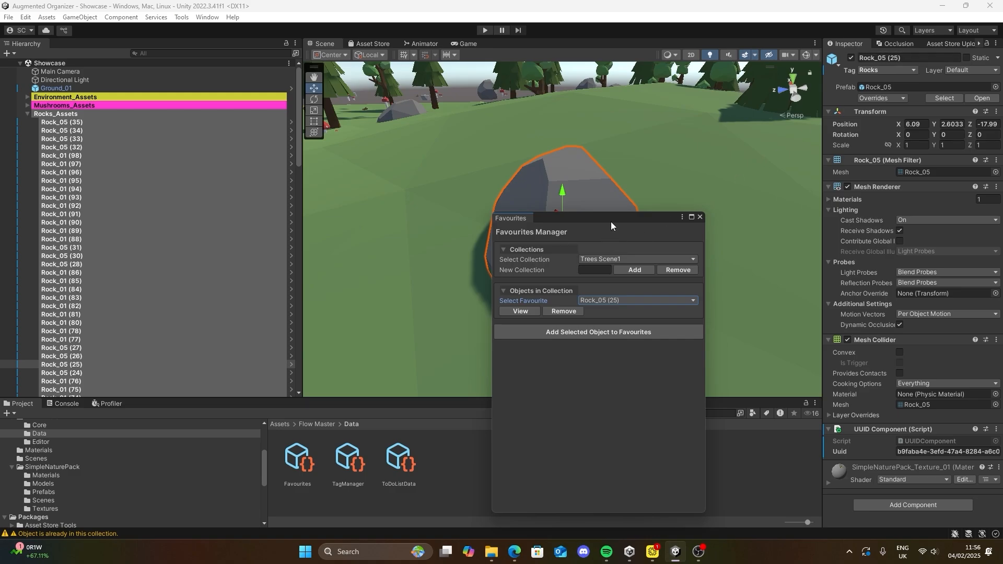
# - Close and reopen the Favourites manager to check the rocks stored in Trees Scene1, then close it again
pyautogui.moveTo(610, 222); pyautogui.dragTo(224, 137)
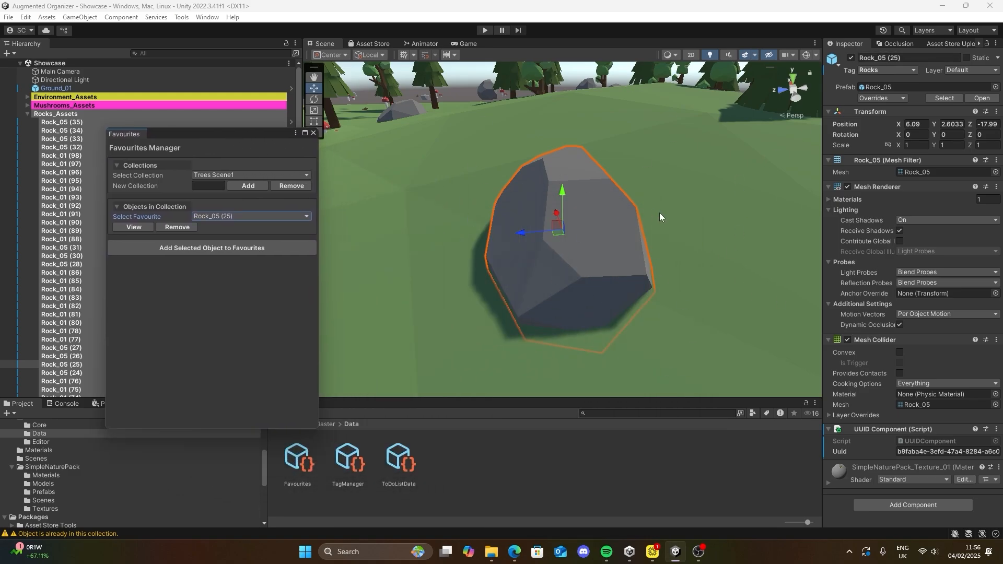
pyautogui.click(313, 133)
pyautogui.click(181, 17)
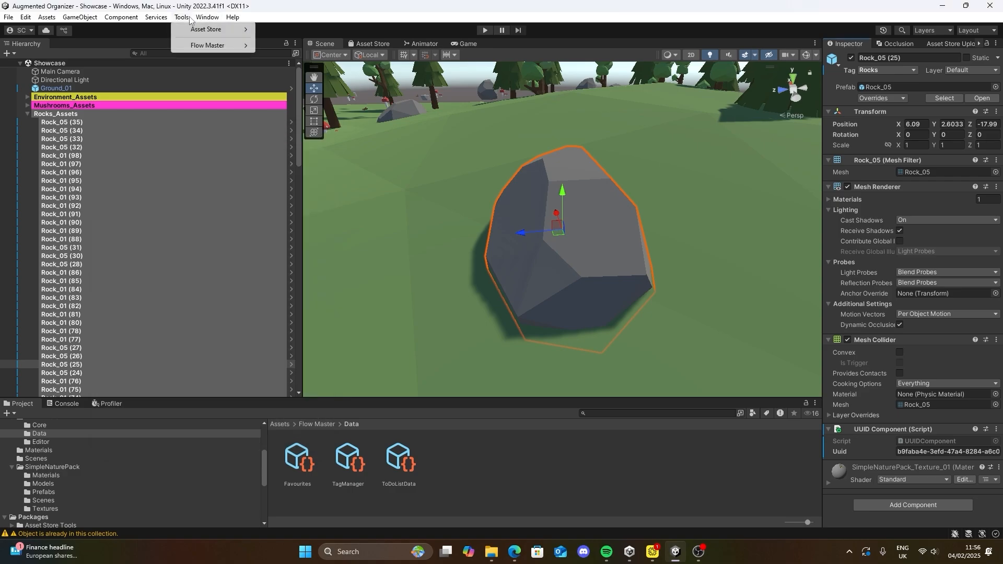
pyautogui.moveTo(225, 41)
pyautogui.click(293, 44)
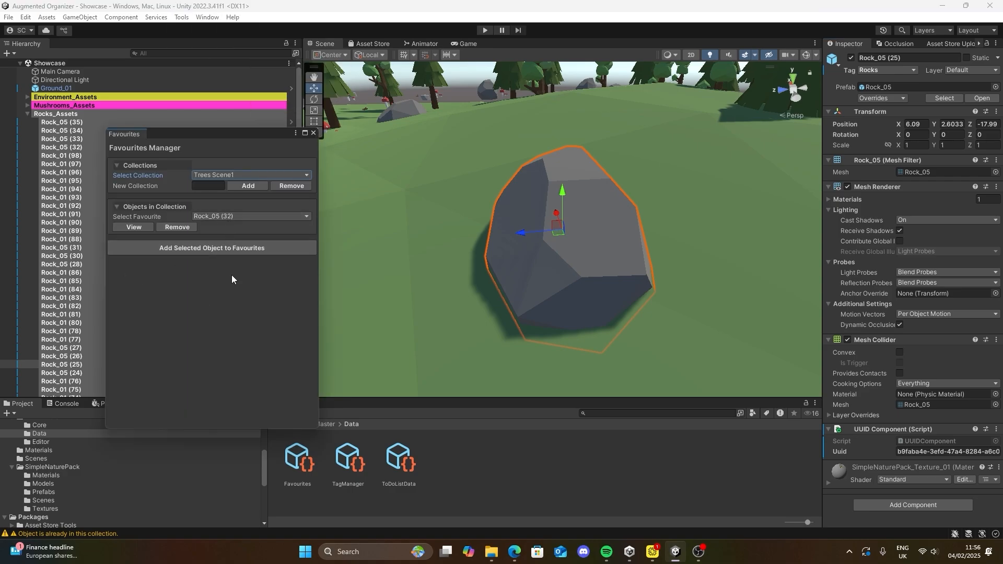
pyautogui.click(210, 216)
pyautogui.click(253, 297)
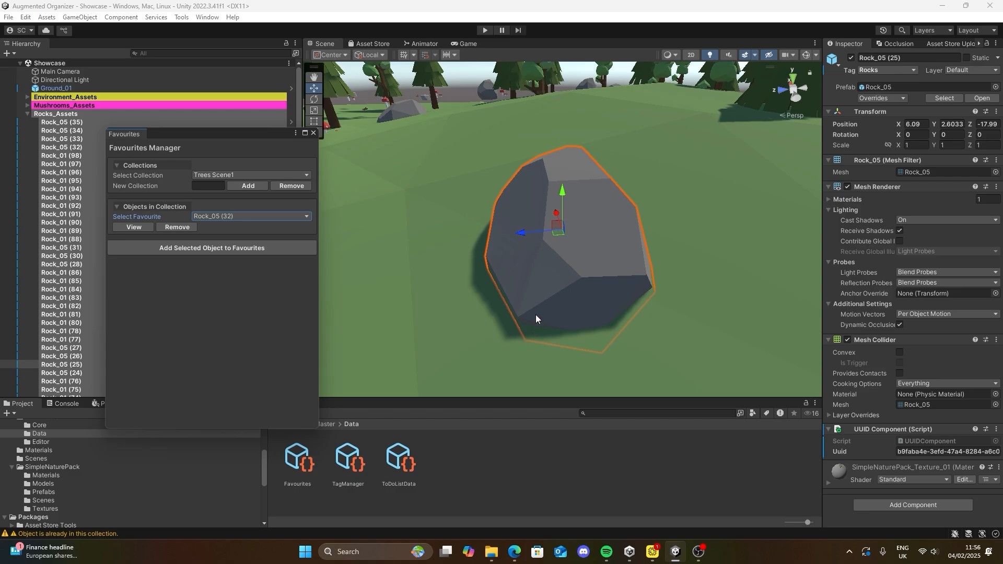
pyautogui.click(312, 133)
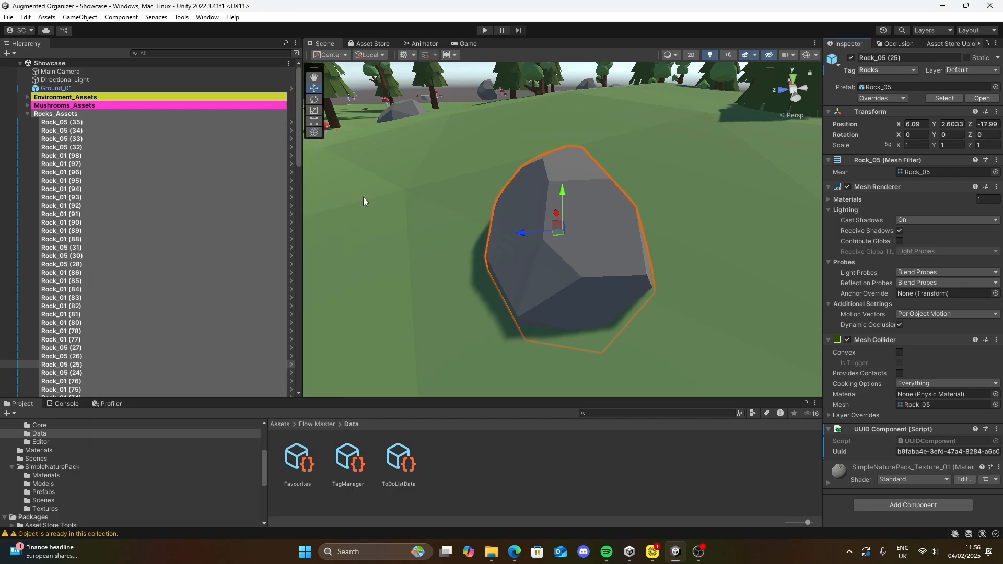
# - Restart the Unity editor, reopen Flow Master's Favourites manager and choose the Trees Scene1 collection
pyautogui.click(987, 7)
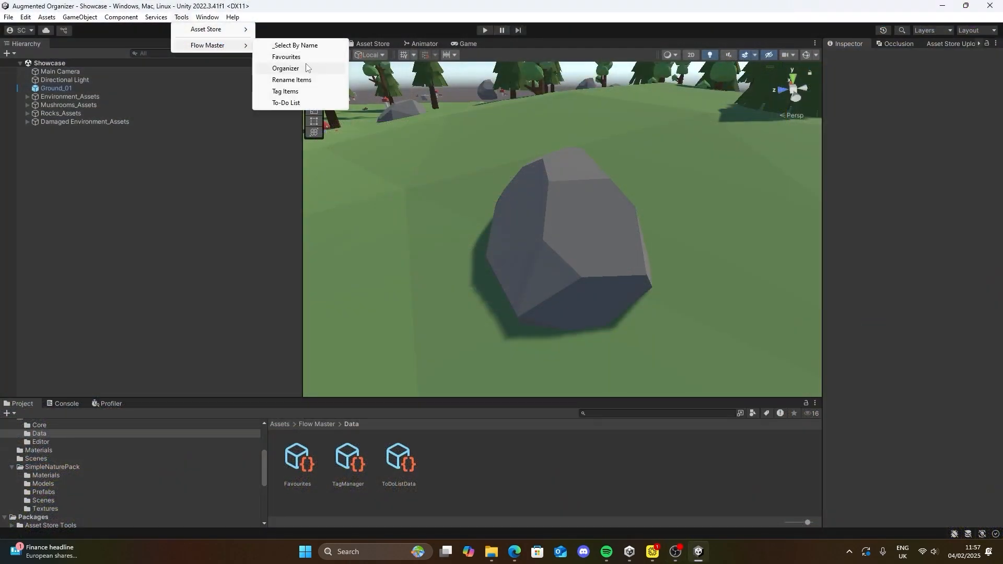
pyautogui.click(308, 57)
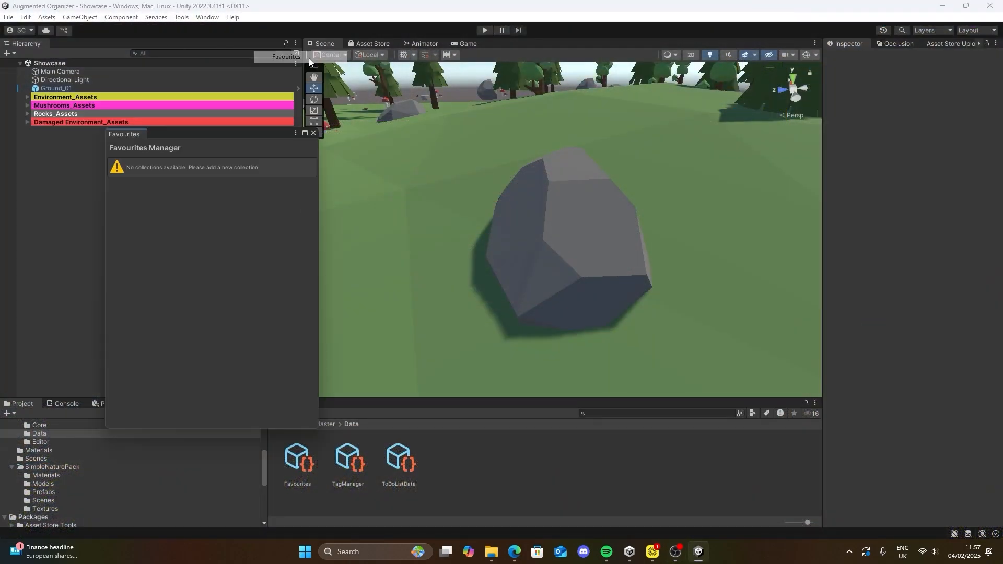
pyautogui.click(249, 178)
pyautogui.click(238, 199)
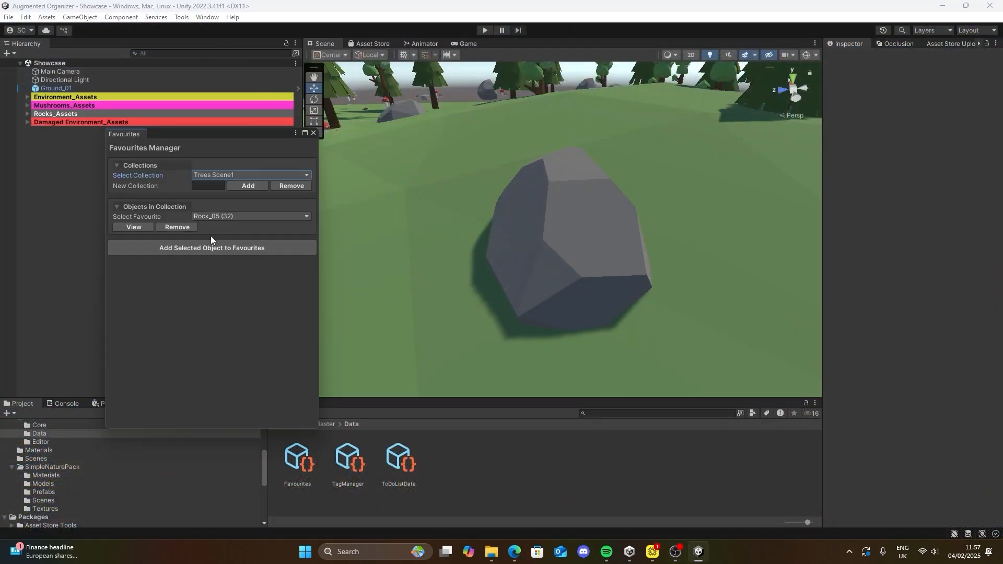
# - View the stored favourites Rock_05 (32) and Rock_05 (25) in the scene, and move the Favourites manager aside
pyautogui.click(139, 228)
pyautogui.click(251, 217)
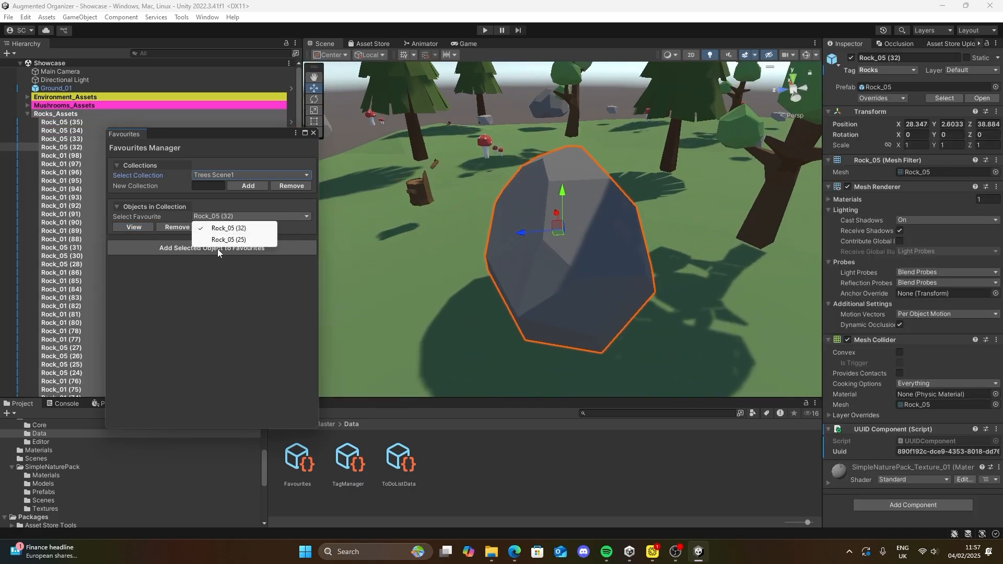
pyautogui.click(224, 239)
pyautogui.click(133, 228)
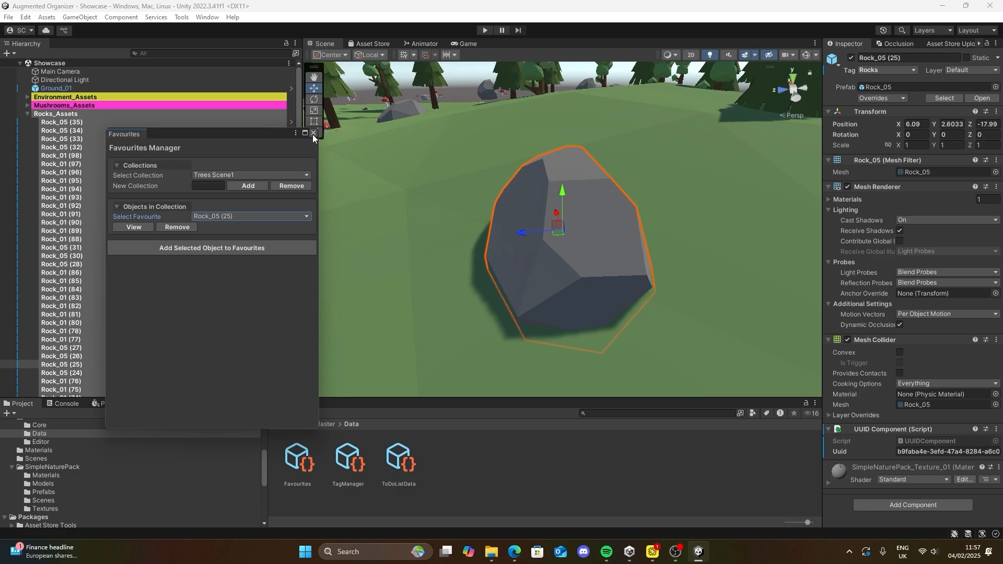
pyautogui.moveTo(252, 132); pyautogui.dragTo(481, 139)
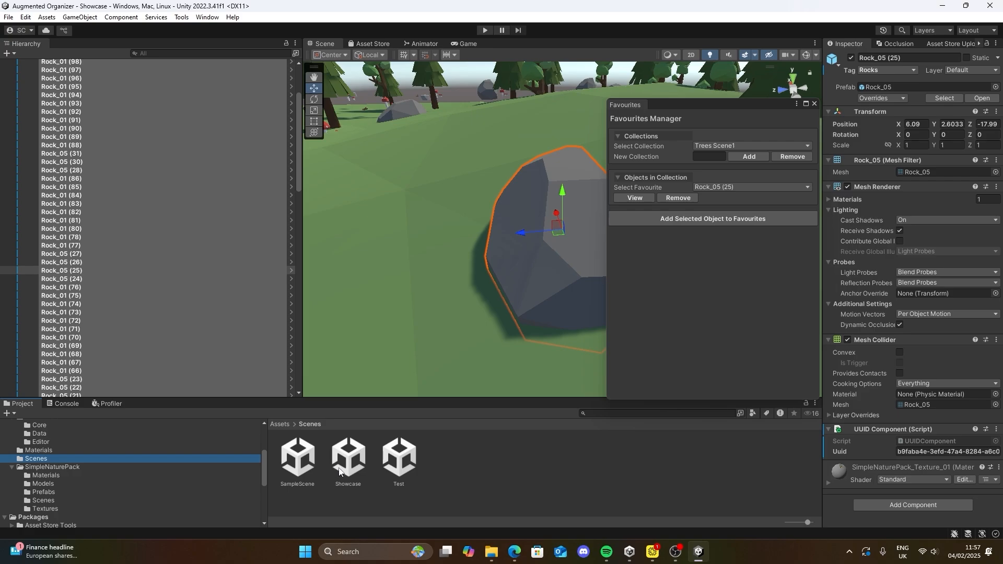
# - Open SampleScene, move the Favourites manager aside and select the Player (8) sphere on the white plane
pyautogui.click(300, 473)
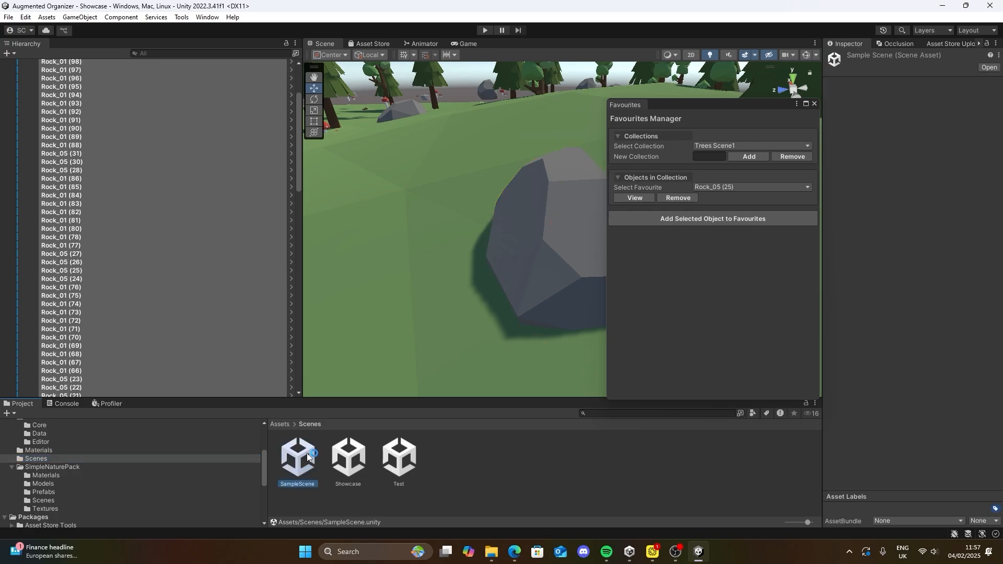
pyautogui.doubleClick(311, 463)
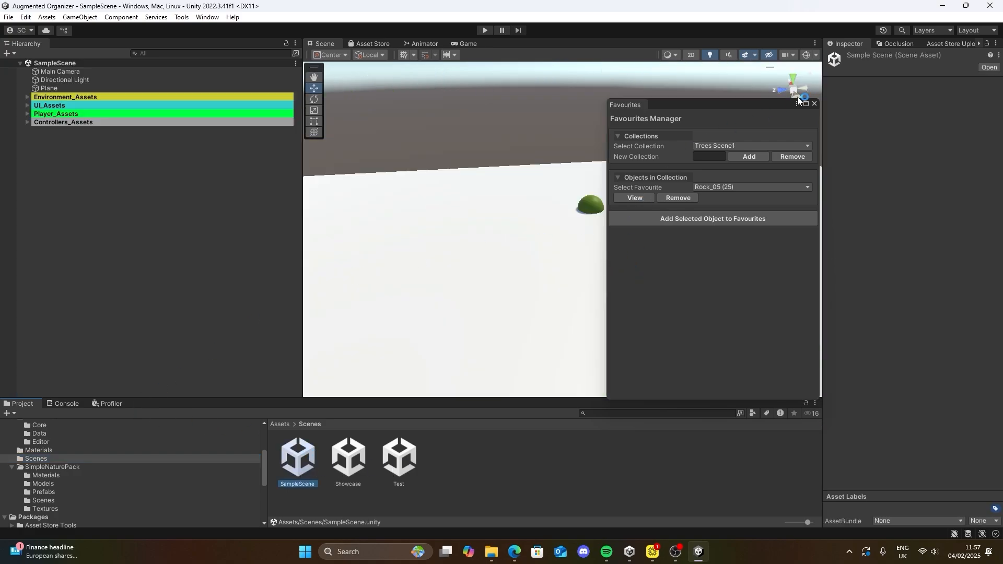
pyautogui.moveTo(756, 107); pyautogui.dragTo(229, 119)
pyautogui.moveTo(614, 227); pyautogui.dragTo(473, 194, button='right')
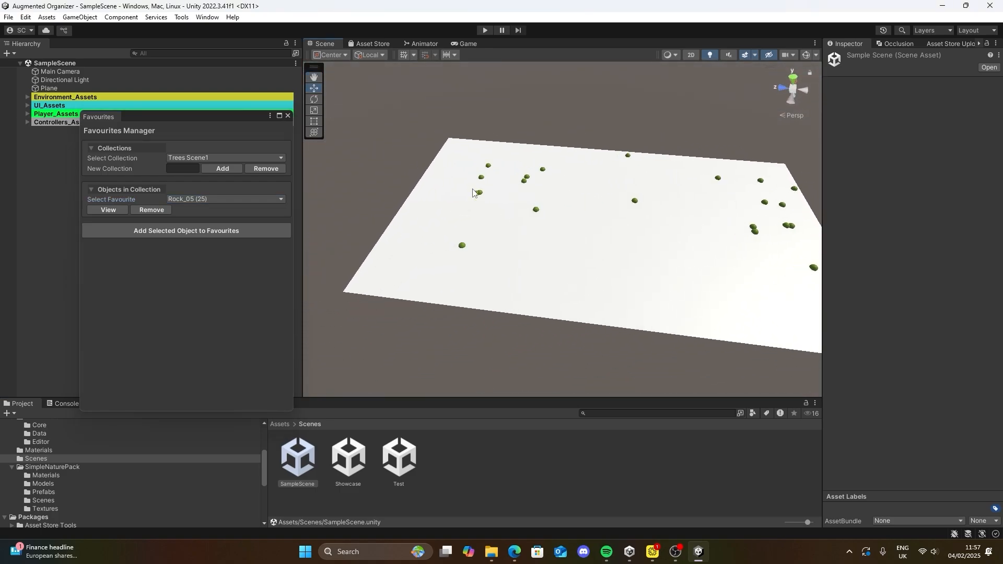
pyautogui.click(541, 214)
pyautogui.click(536, 210)
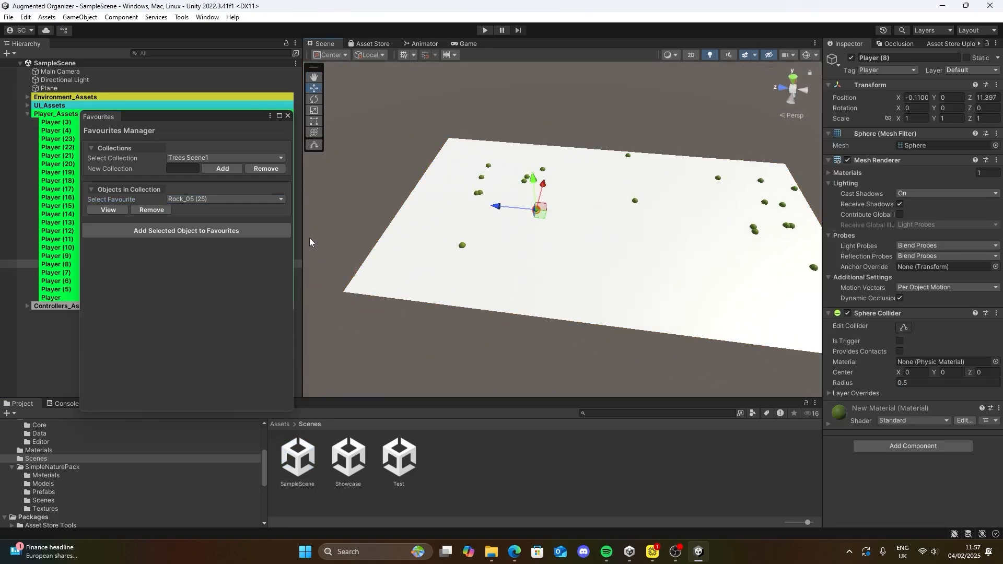
# - Create a favourites collection named Scene2 and add the selected Player (8) sphere to it
pyautogui.click(215, 158)
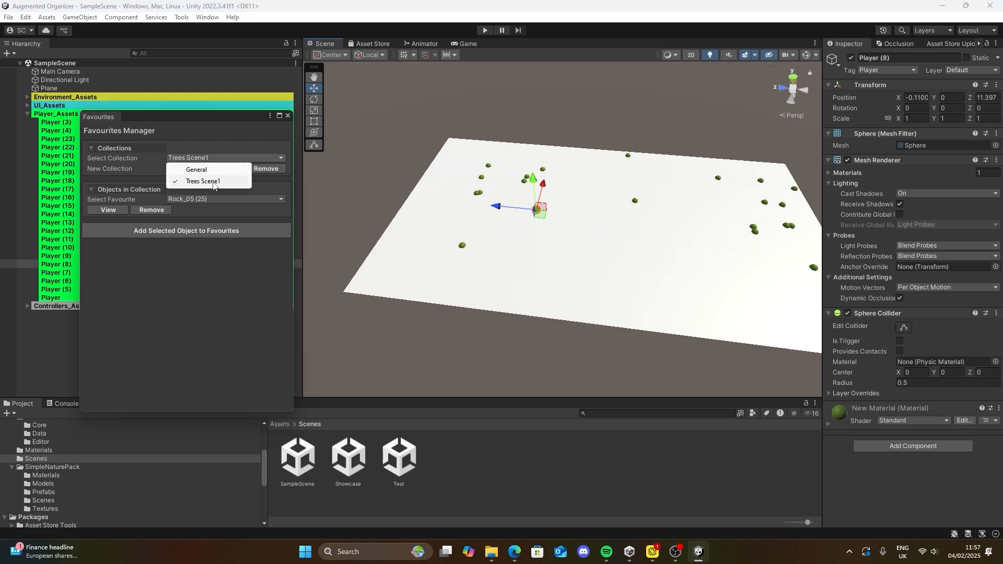
pyautogui.click(214, 183)
pyautogui.click(185, 169)
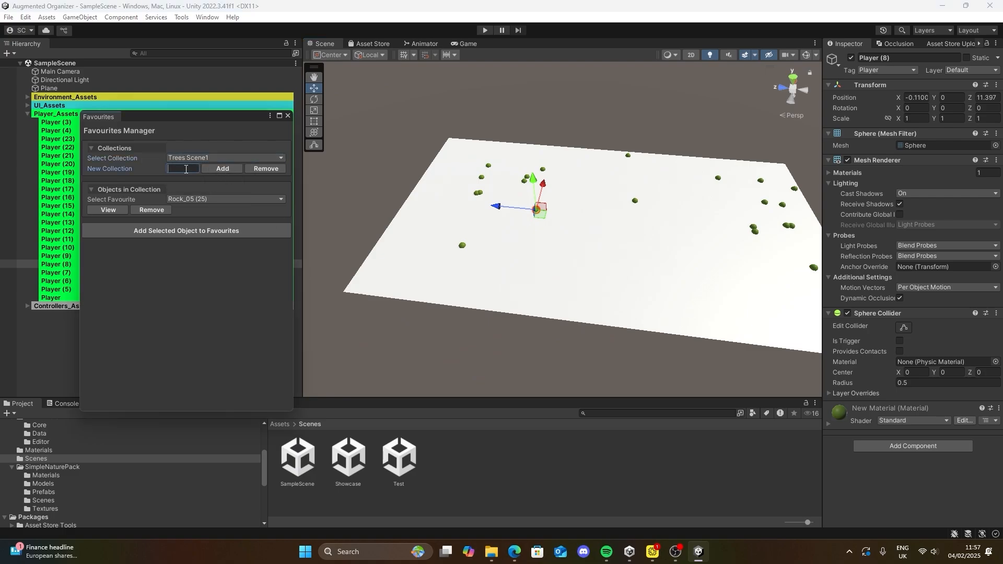
pyautogui.write('Scene2')
pyautogui.click(222, 169)
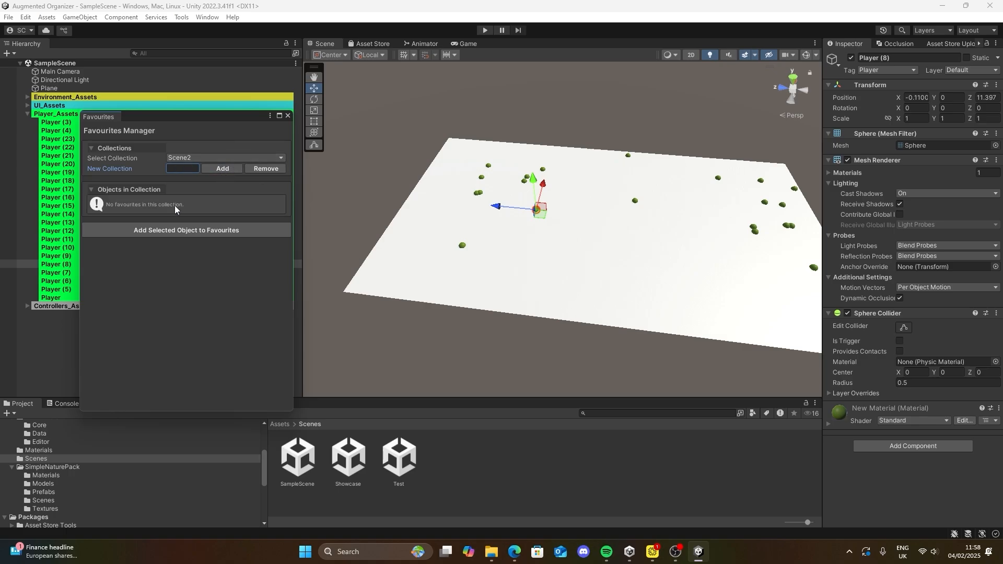
pyautogui.click(211, 231)
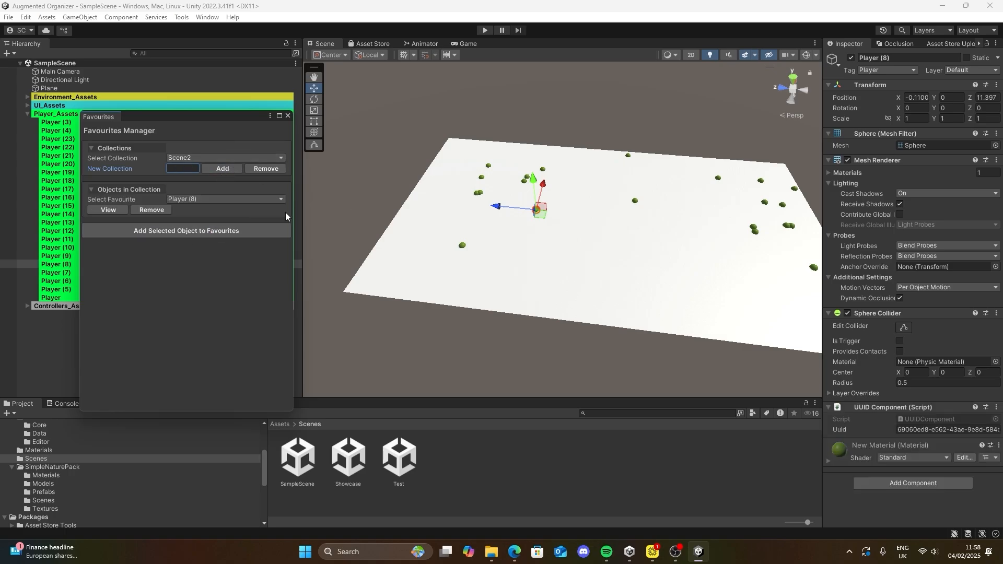
# - Reopen the Showcase scene and bring an overview of the forest into view
pyautogui.click(472, 224)
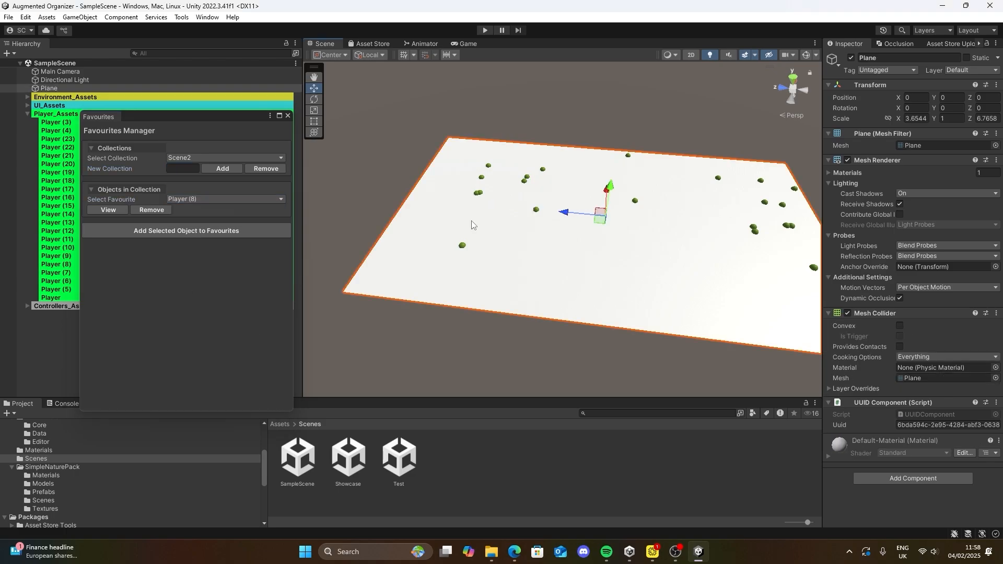
pyautogui.doubleClick(339, 465)
pyautogui.press('w')
pyautogui.moveTo(575, 300); pyautogui.dragTo(487, 287, button='right')
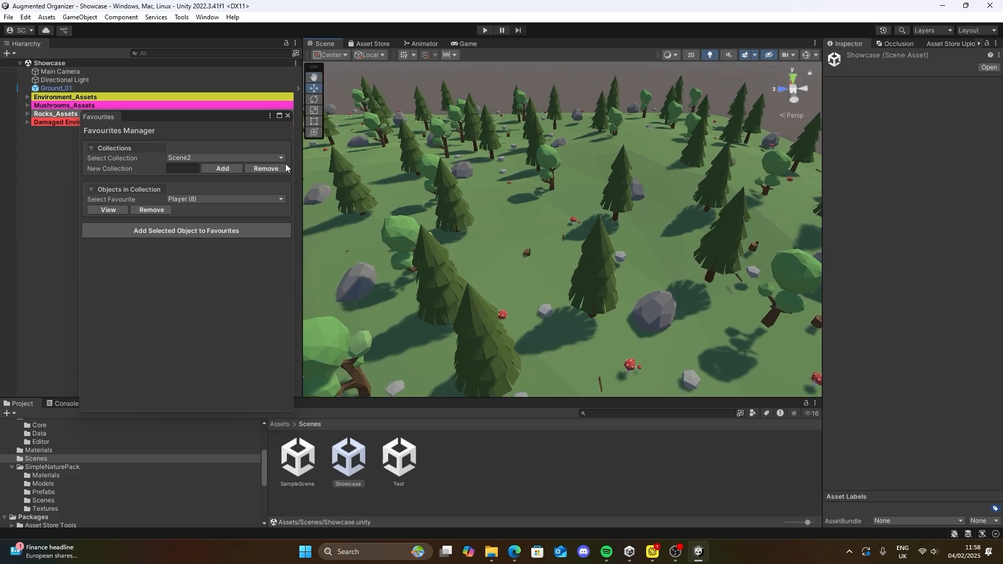
# - Switch to the Trees Scene1 collection and view its favourites Rock_05 (32) and Rock_05 (25) in the scene
pyautogui.click(230, 157)
pyautogui.click(193, 179)
pyautogui.click(198, 199)
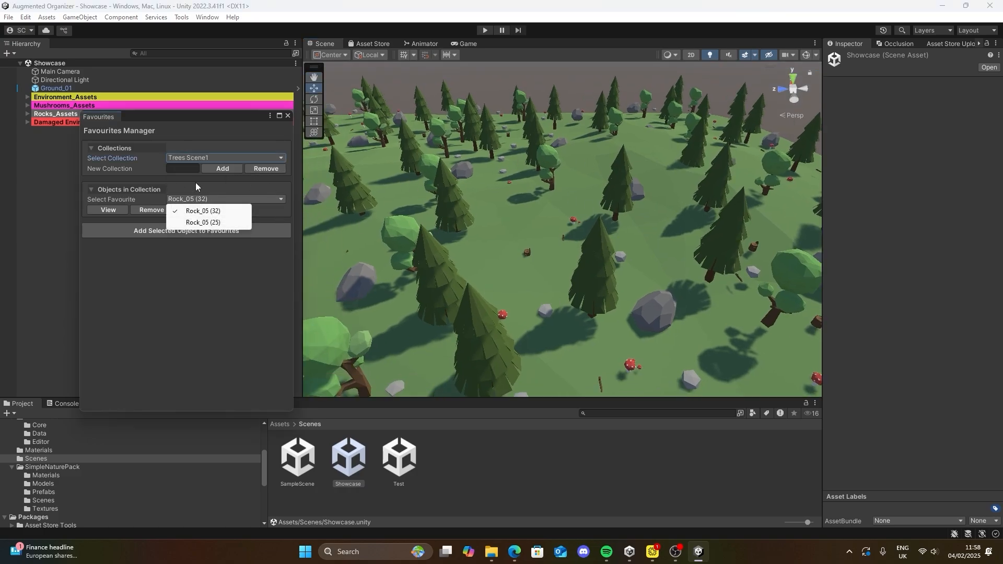
pyautogui.click(196, 183)
pyautogui.click(116, 208)
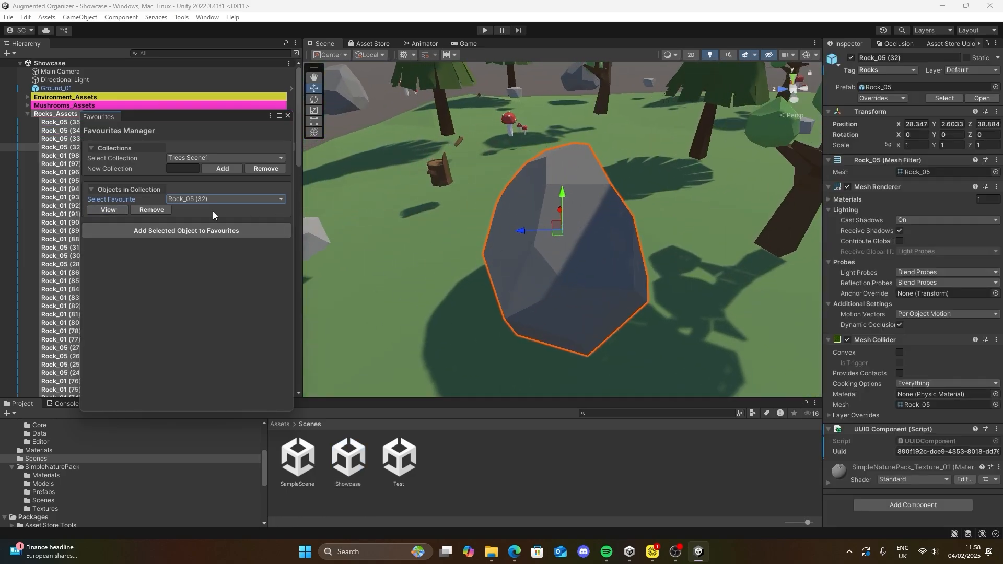
pyautogui.click(211, 199)
pyautogui.click(205, 217)
pyautogui.click(111, 211)
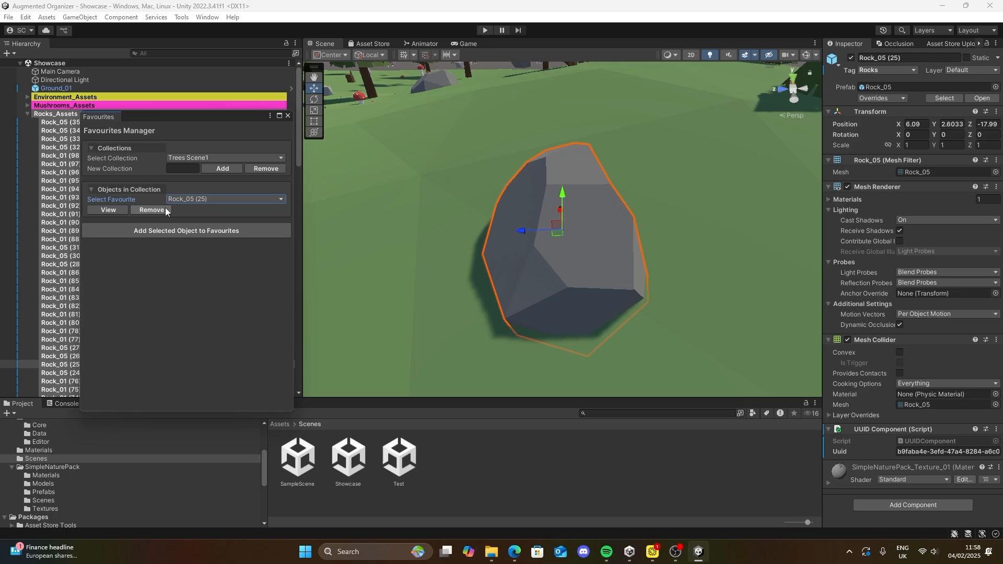
# - Switch to the Scene2 collection and view its favourite Player (8) across scenes, checking the selected object's name
pyautogui.click(203, 159)
pyautogui.click(201, 192)
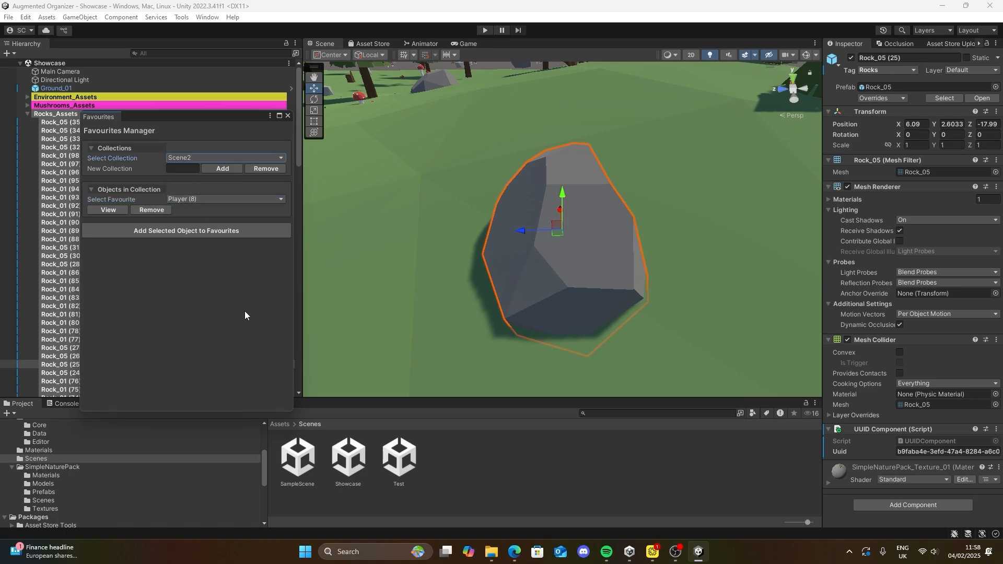
pyautogui.click(208, 199)
pyautogui.click(183, 210)
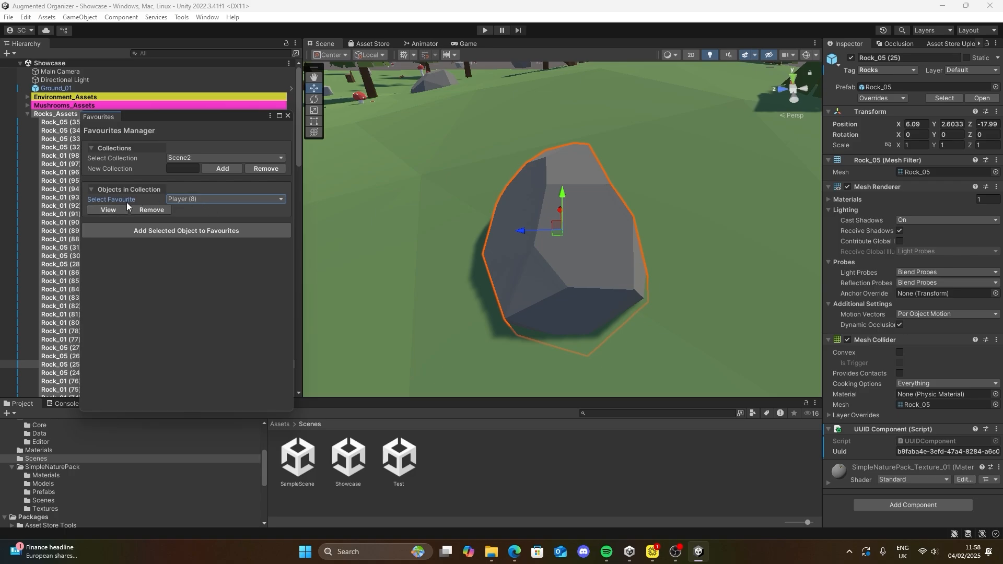
pyautogui.click(108, 210)
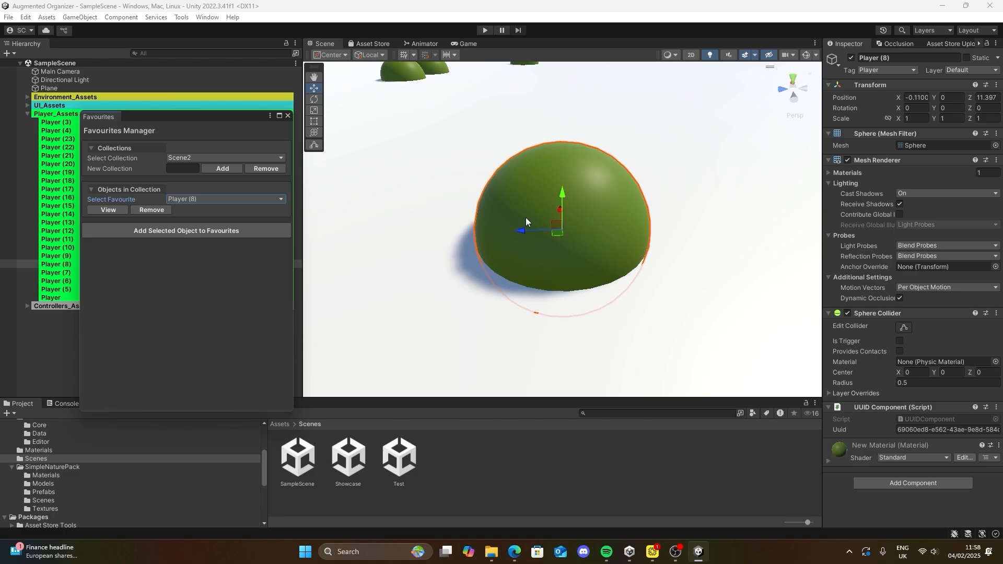
pyautogui.scroll(-5, 528, 219)
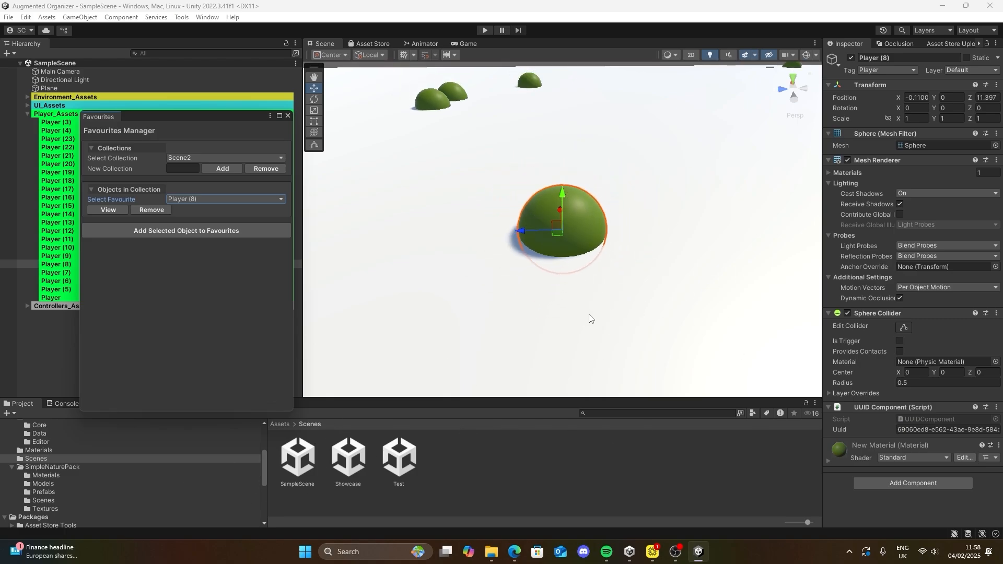
pyautogui.scroll(-1, 589, 315)
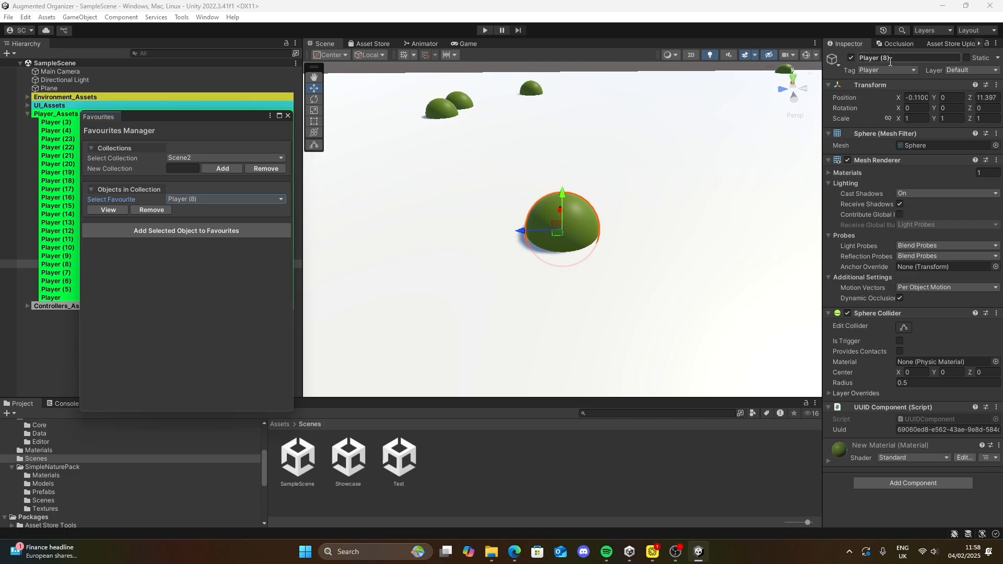
# - Return to the Trees Scene1 collection, view Rock_05 (32) and remove it from the favourites
pyautogui.click(245, 157)
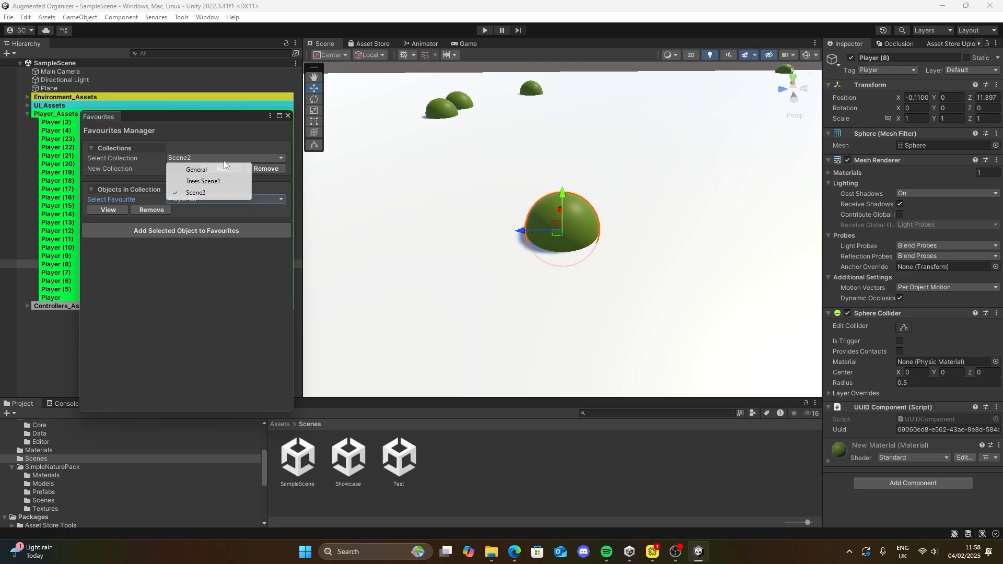
pyautogui.click(209, 182)
pyautogui.click(106, 210)
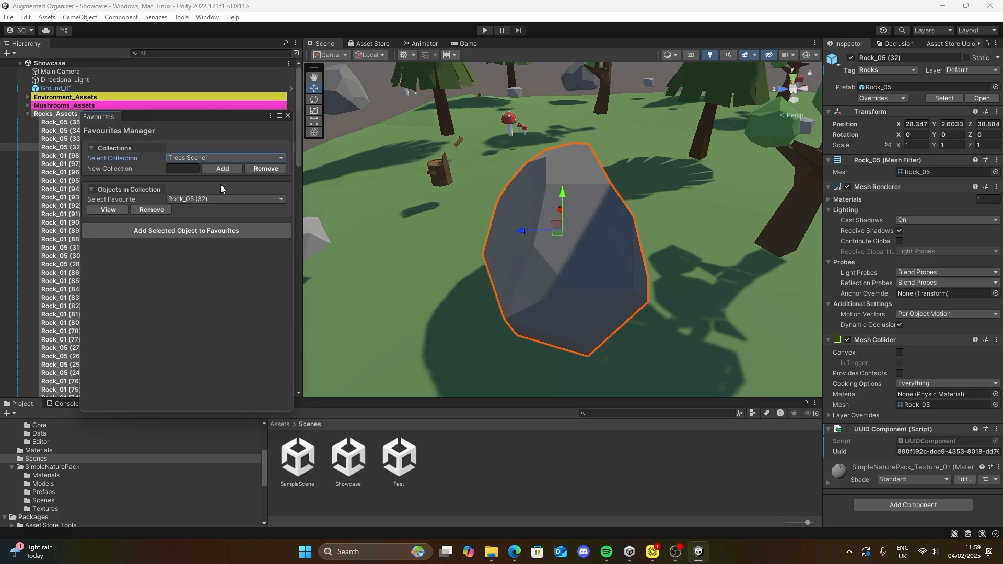
pyautogui.click(151, 210)
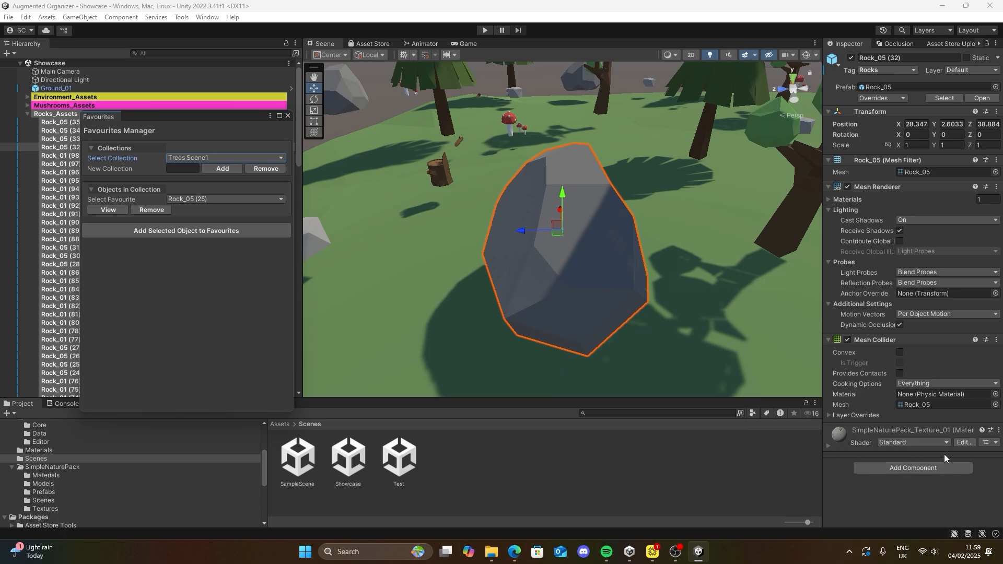
# - View the favourite Rock_05 (25), examine its UUID Component and the component's options, then clear the selection
pyautogui.click(197, 203)
pyautogui.click(236, 217)
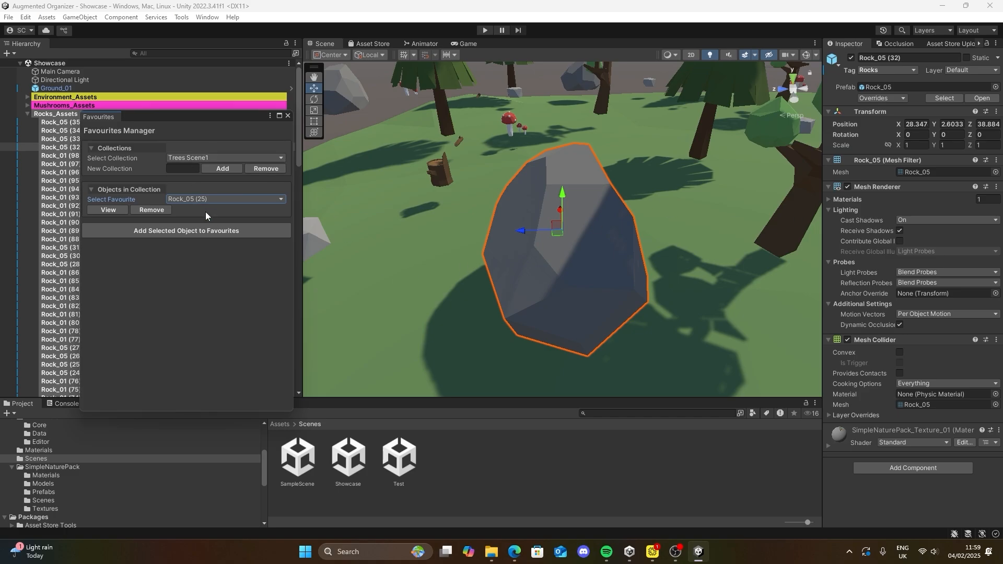
pyautogui.click(105, 211)
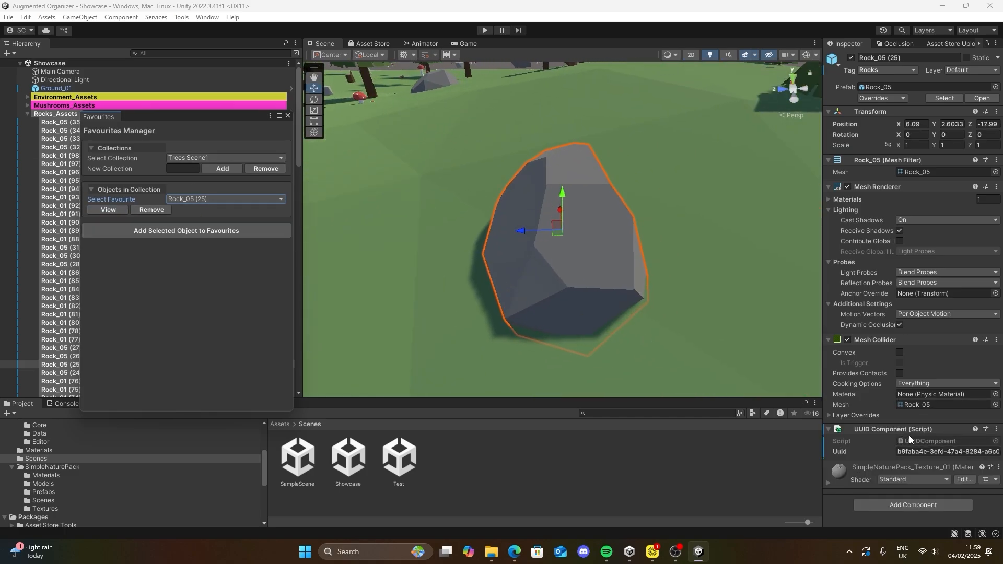
pyautogui.rightClick(943, 433)
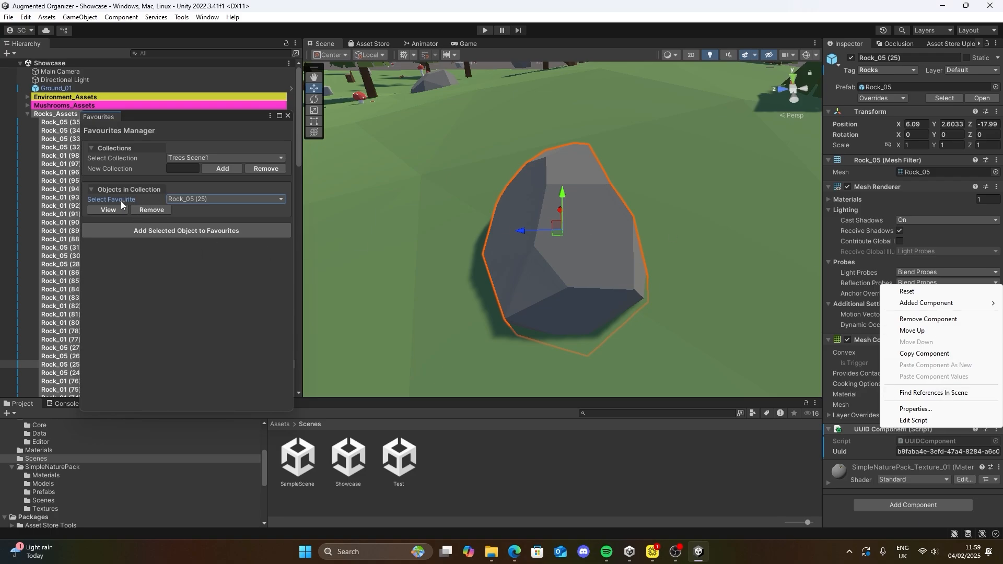
pyautogui.click(165, 243)
pyautogui.click(742, 328)
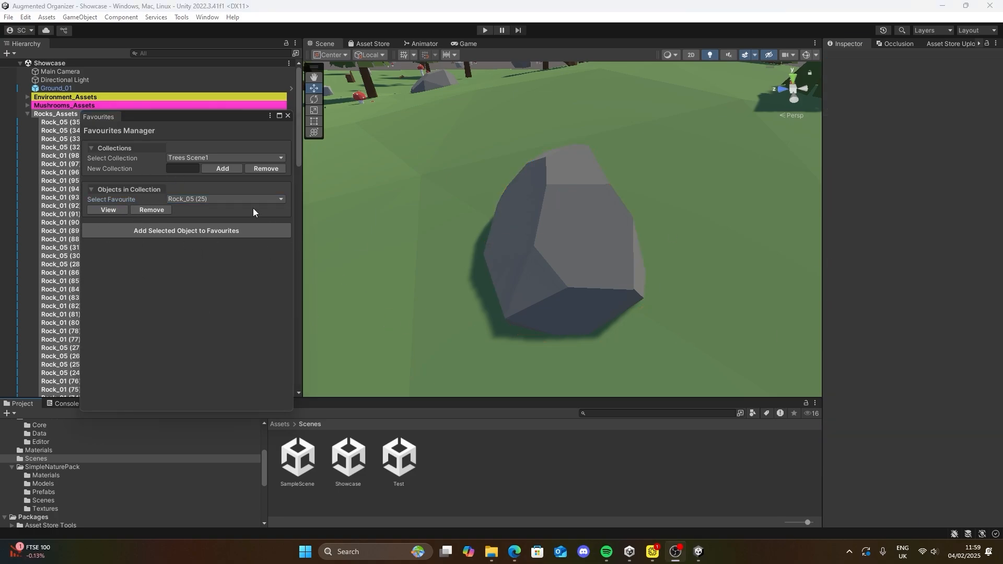
# - Dock the Favourites manager beside the Inspector, widen that area and choose the Scene2 collection
pyautogui.moveTo(184, 117); pyautogui.dragTo(485, 122)
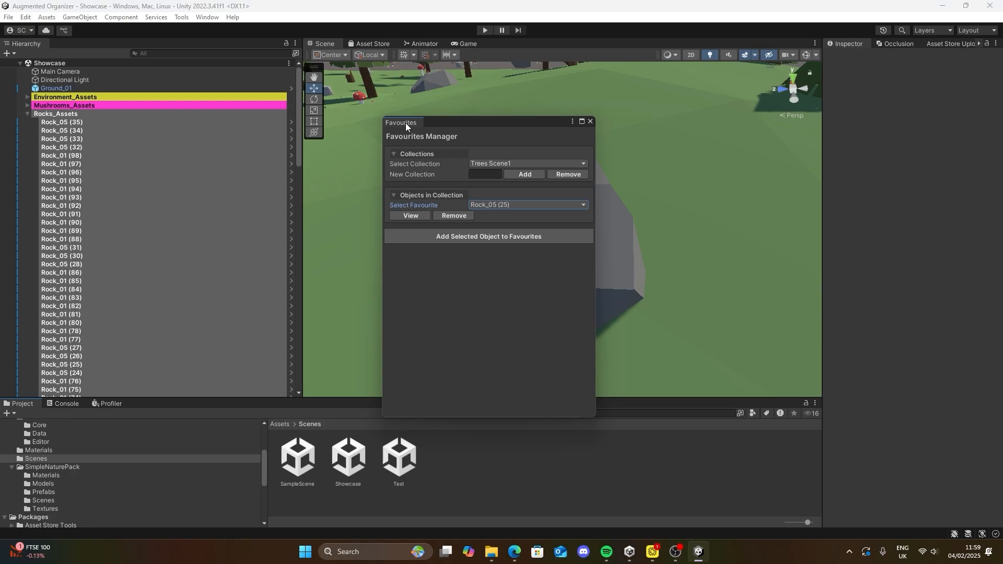
pyautogui.moveTo(406, 124); pyautogui.dragTo(904, 90)
pyautogui.moveTo(823, 123); pyautogui.dragTo(795, 115)
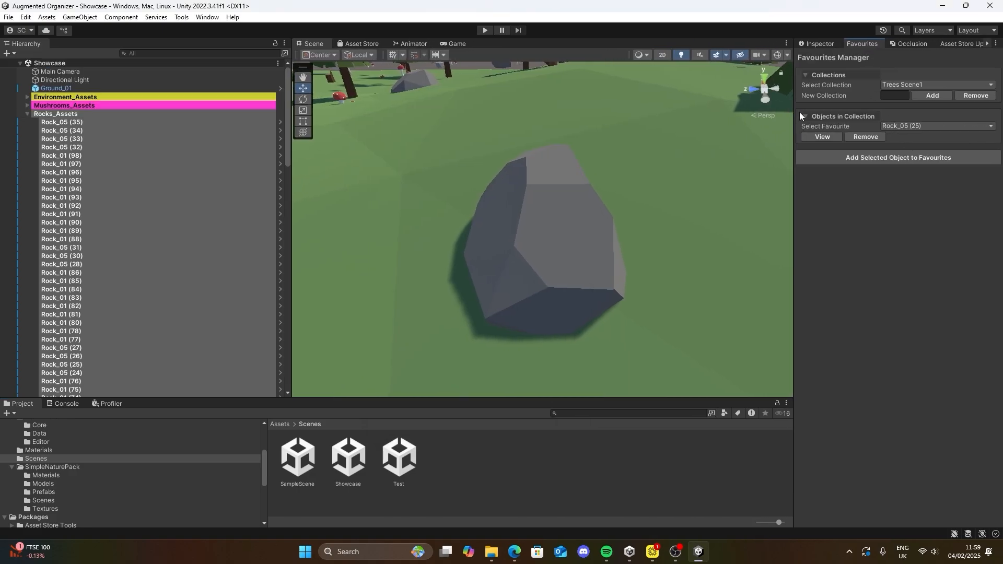
pyautogui.click(950, 83)
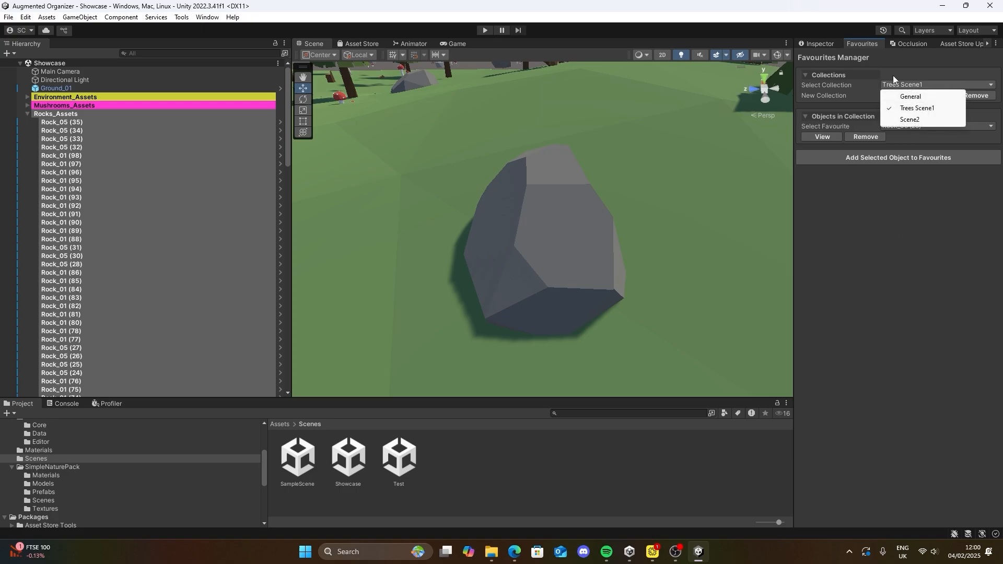
pyautogui.click(909, 119)
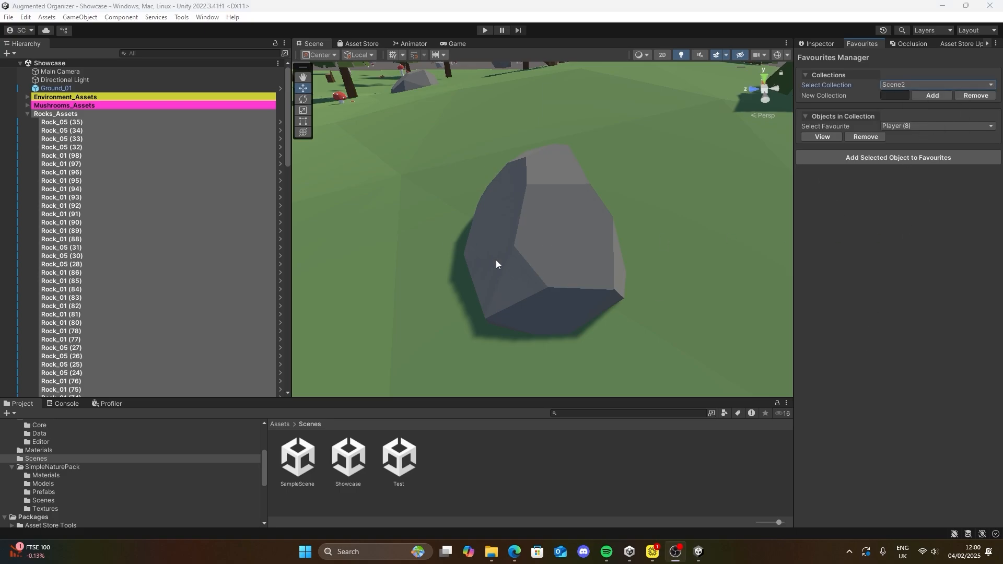
# - Open Flow Master's To-Do List and place its window over the scene view
pyautogui.click(215, 9)
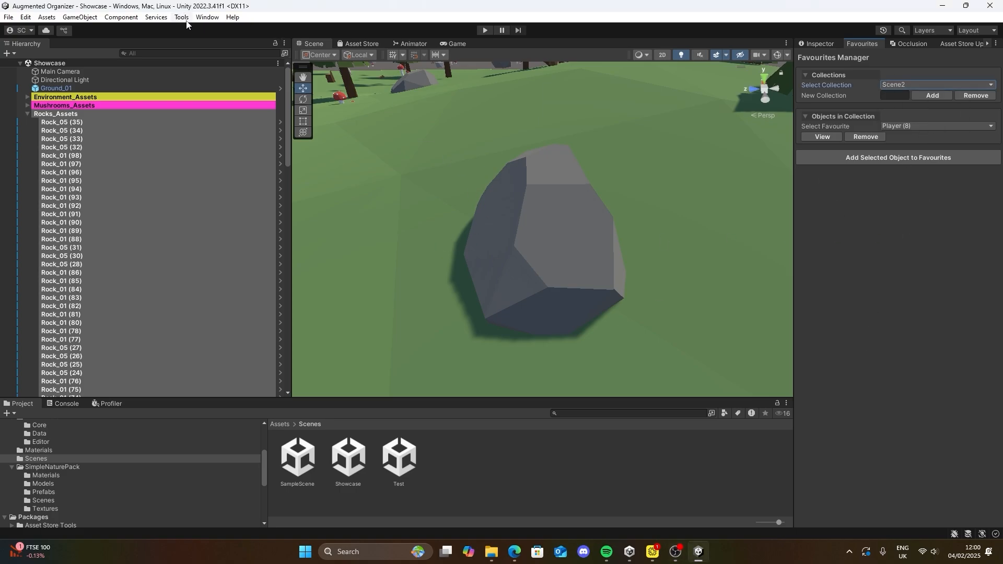
pyautogui.click(182, 18)
pyautogui.moveTo(224, 46)
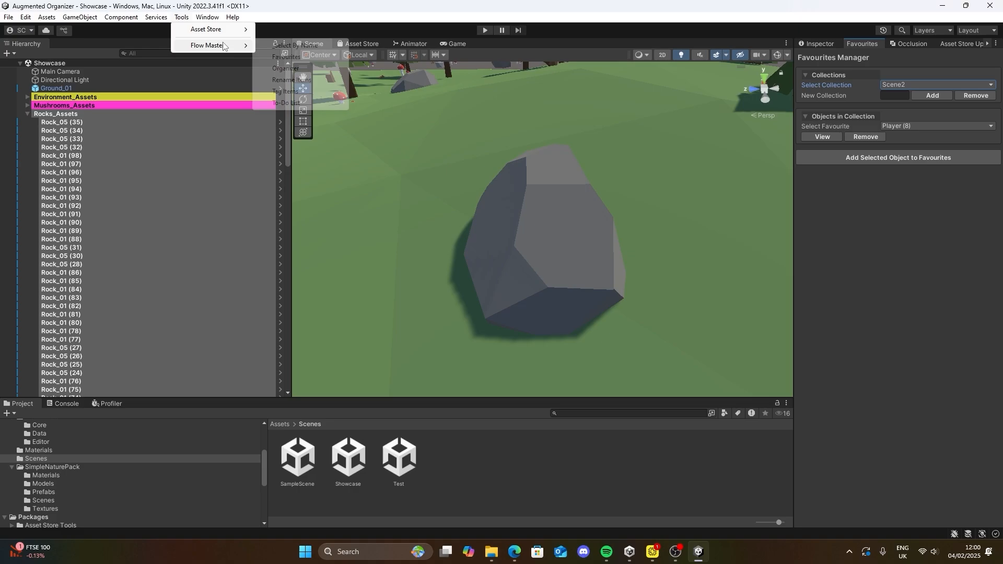
pyautogui.click(292, 103)
pyautogui.moveTo(409, 112); pyautogui.dragTo(625, 191)
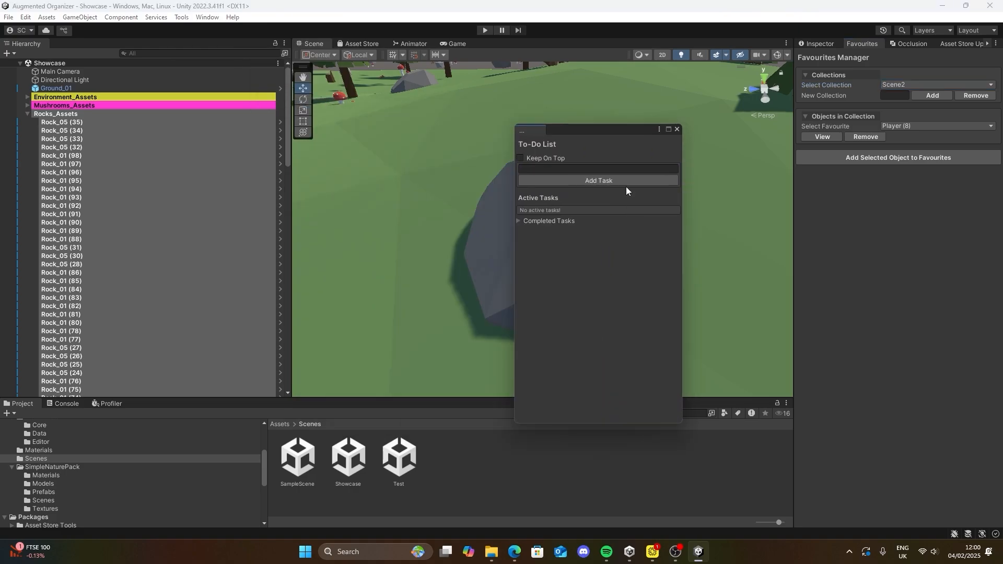
pyautogui.moveTo(606, 123); pyautogui.dragTo(661, 111)
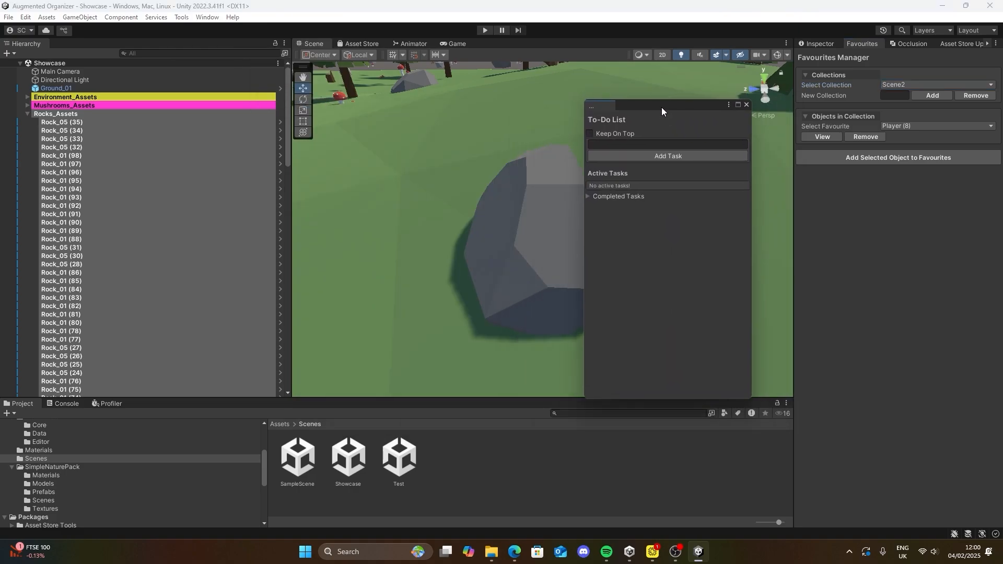
# - Expand the completed tasks in the To-Do List and delete Level3, Tutorial! and Level2
pyautogui.click(587, 205)
pyautogui.click(714, 229)
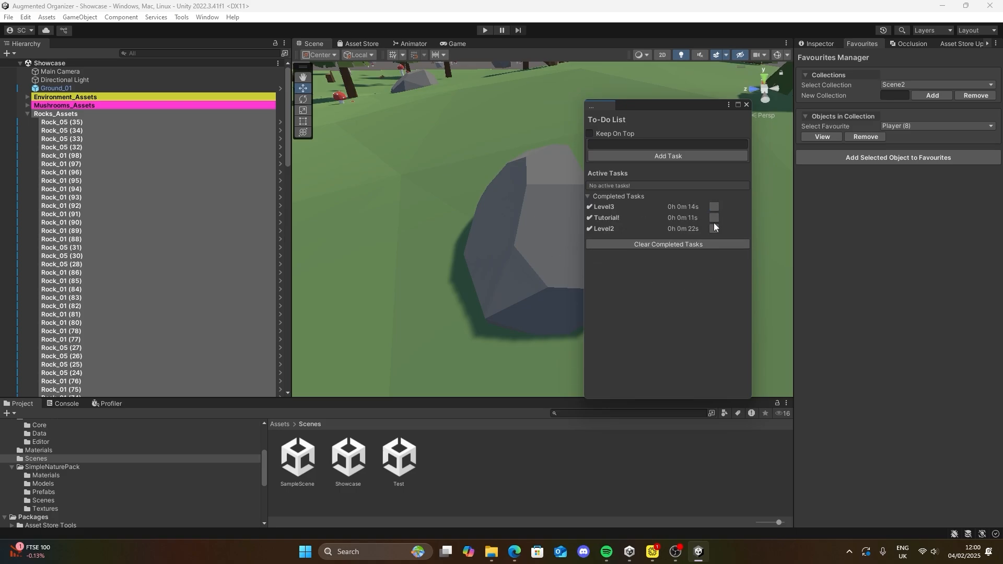
pyautogui.click(714, 207)
pyautogui.click(714, 207)
pyautogui.click(715, 207)
# - Reposition the To-Do List window and add the tasks Level1 and Character Animation
pyautogui.moveTo(670, 115); pyautogui.dragTo(639, 144)
pyautogui.click(623, 184)
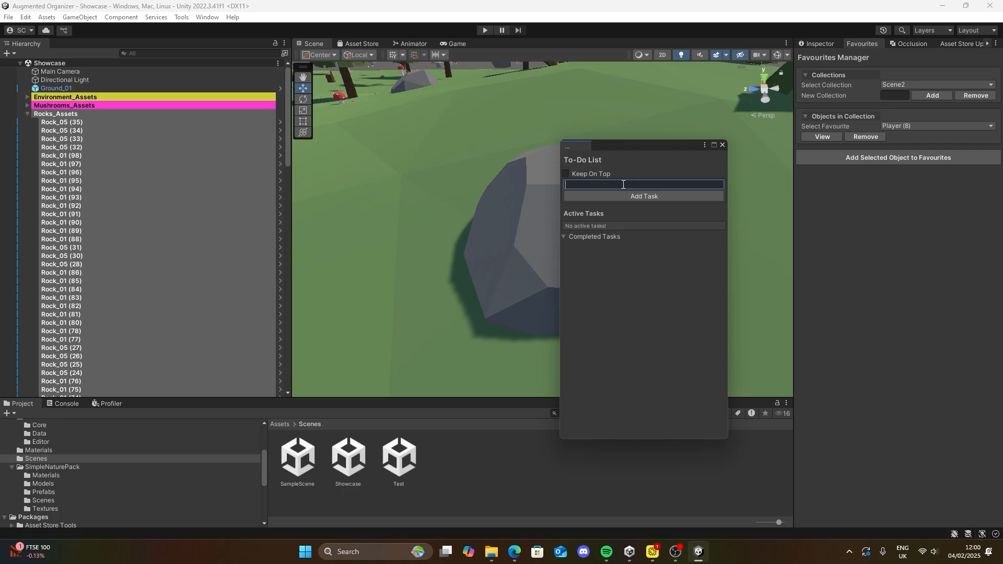
pyautogui.write('Level1')
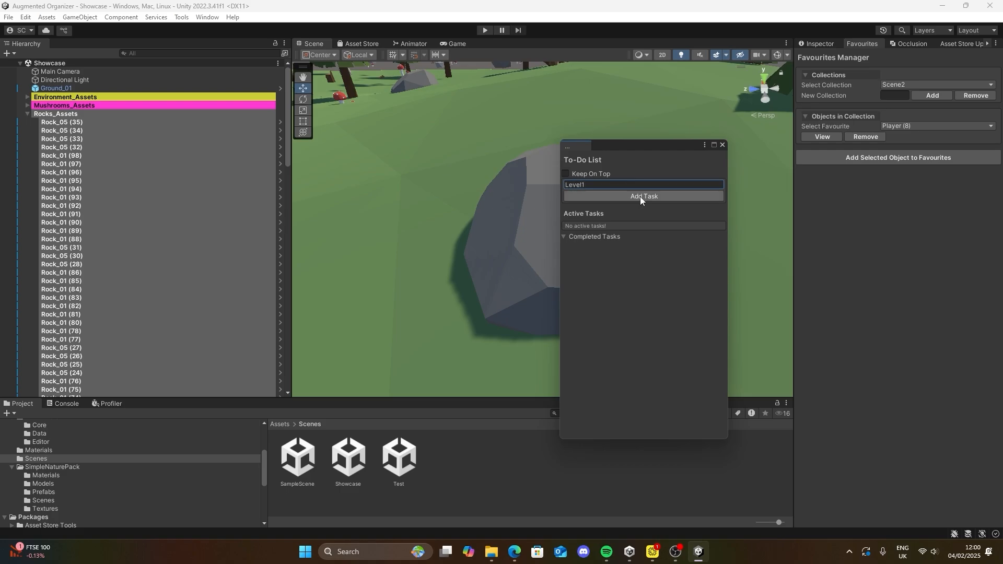
pyautogui.click(641, 196)
pyautogui.click(632, 186)
pyautogui.write('Character Animation')
pyautogui.press('Return')
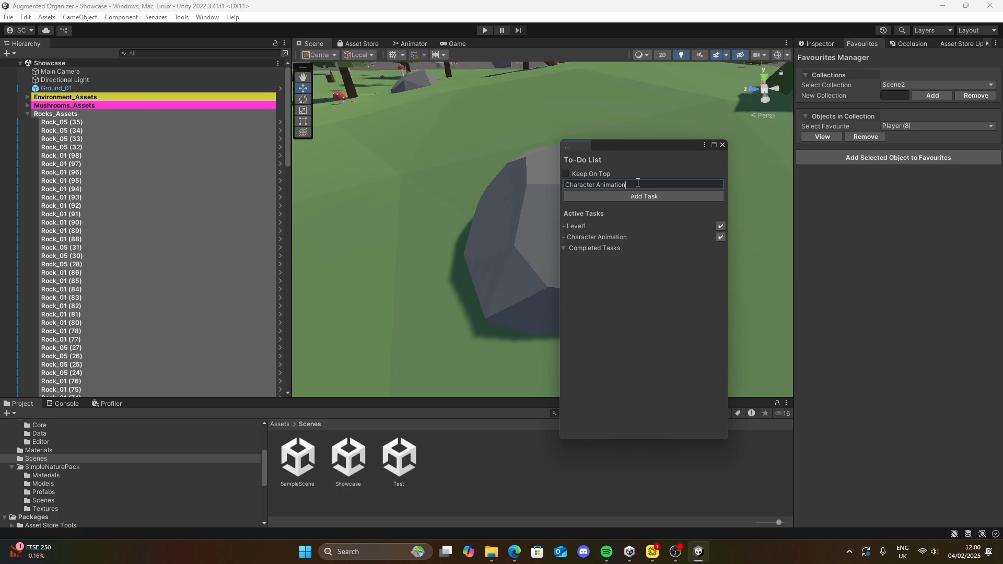
# - Add a third task named Environment Art to the To-Do List
pyautogui.hotkey('ctrl', 'a')
pyautogui.write('Evn')
pyautogui.write('ironment Art')
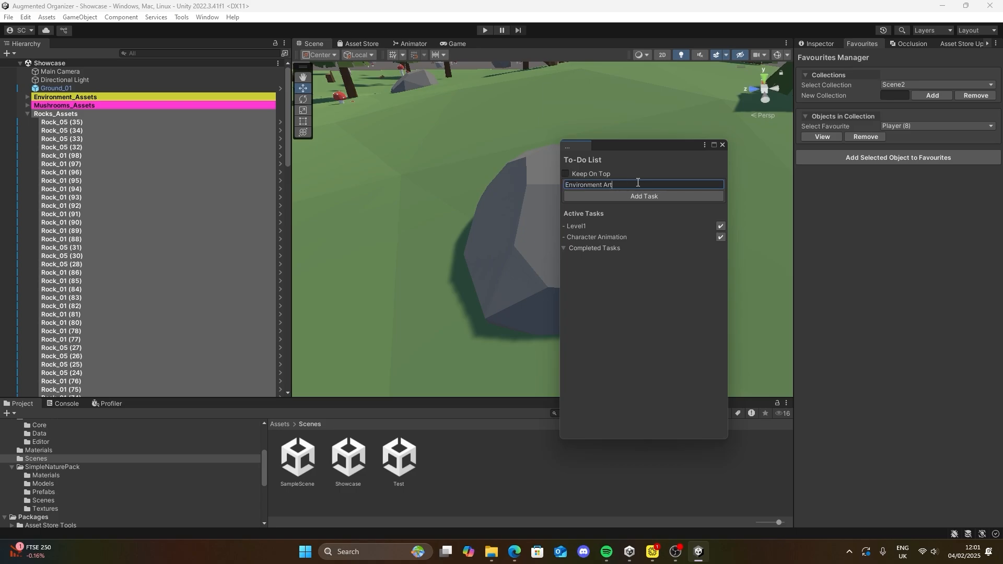
pyautogui.click(663, 197)
pyautogui.click(573, 261)
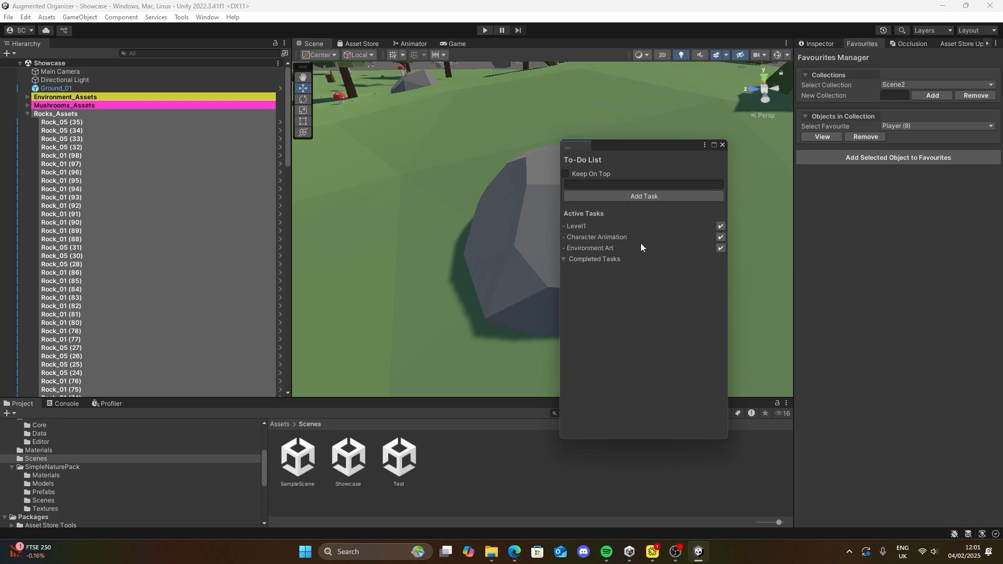
# - Move the To-Do List window clear of the large rock and mark the task Level1 as completed
pyautogui.moveTo(669, 145); pyautogui.dragTo(834, 126)
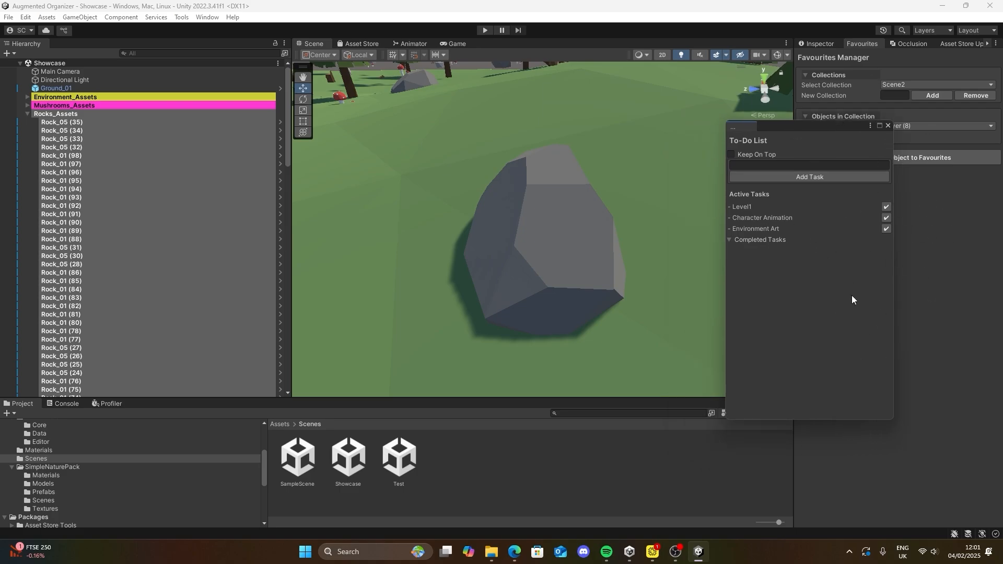
pyautogui.moveTo(835, 128); pyautogui.dragTo(791, 80)
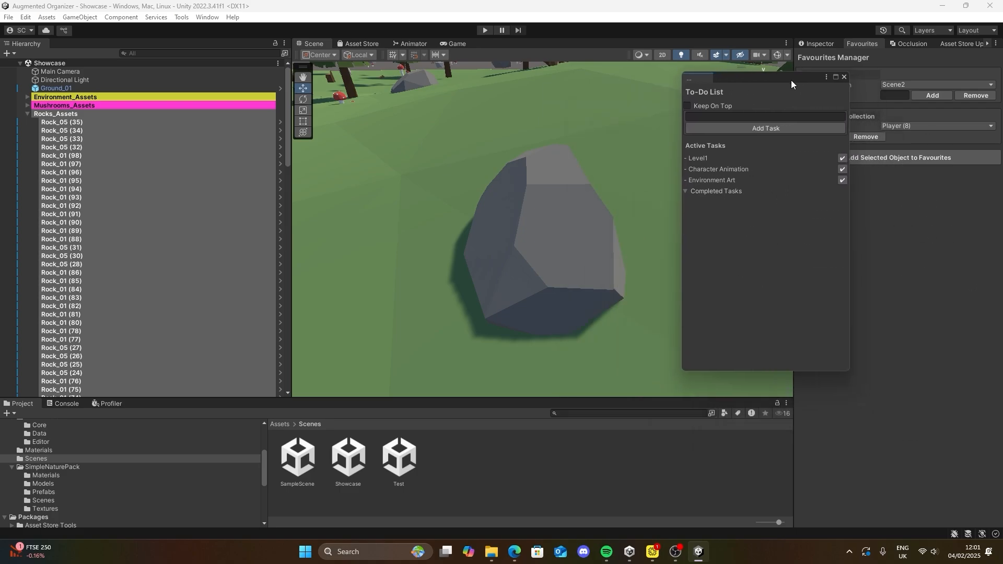
pyautogui.click(842, 159)
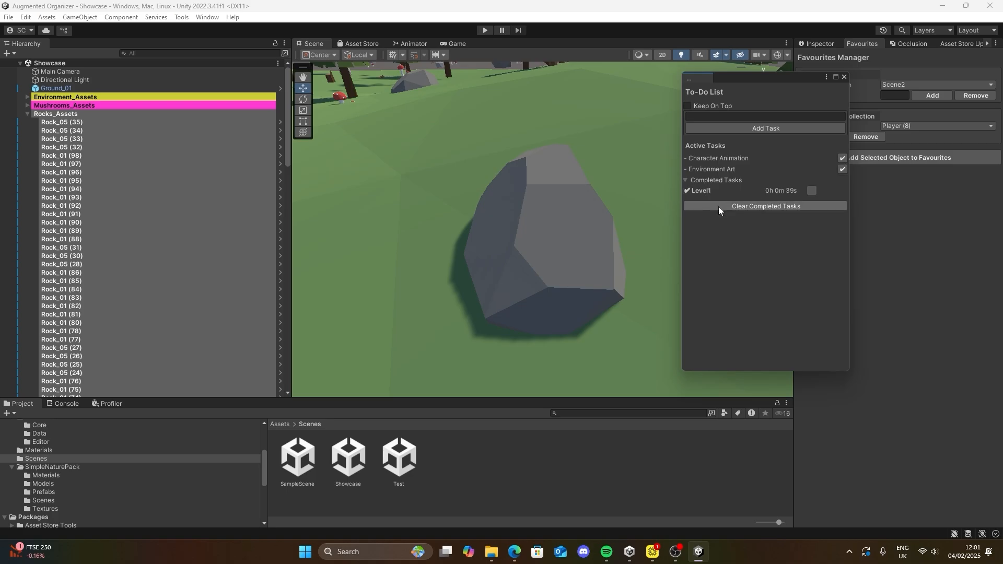
# - Collapse and re-expand the Completed Tasks section of the To-Do List, leaving it expanded
pyautogui.click(685, 180)
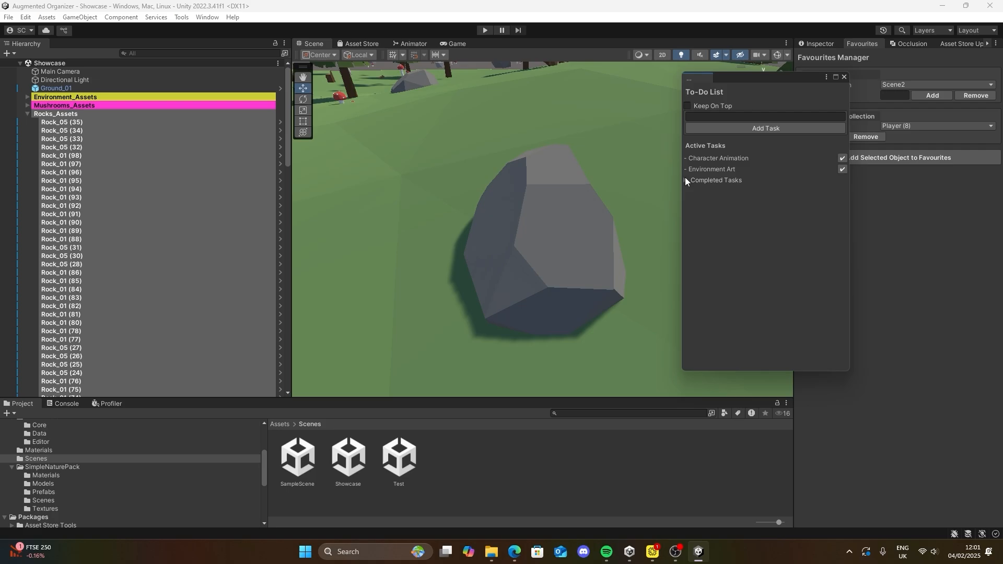
pyautogui.click(686, 181)
pyautogui.click(685, 179)
pyautogui.click(685, 180)
pyautogui.click(685, 180)
pyautogui.click(685, 180)
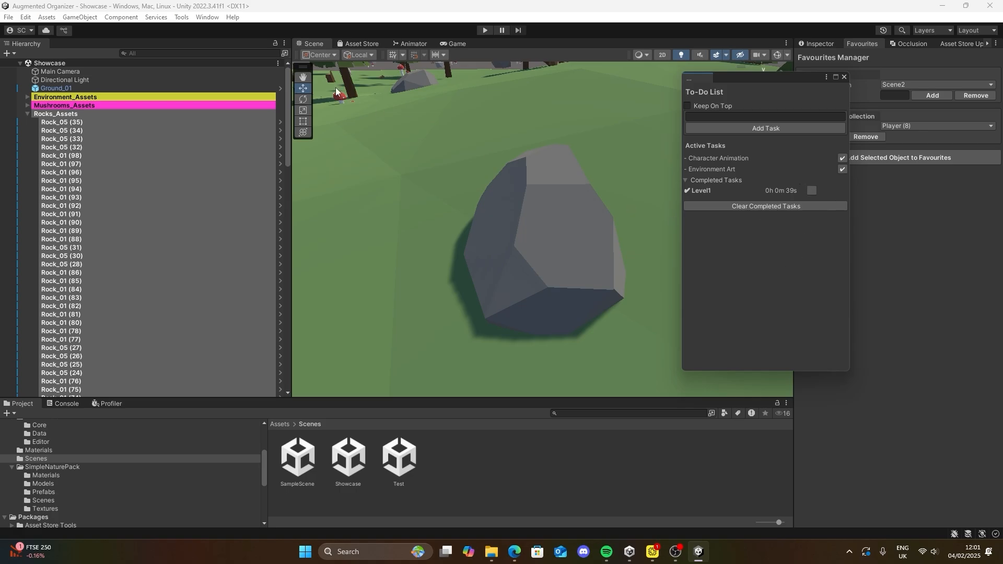
pyautogui.click(182, 18)
pyautogui.moveTo(209, 45)
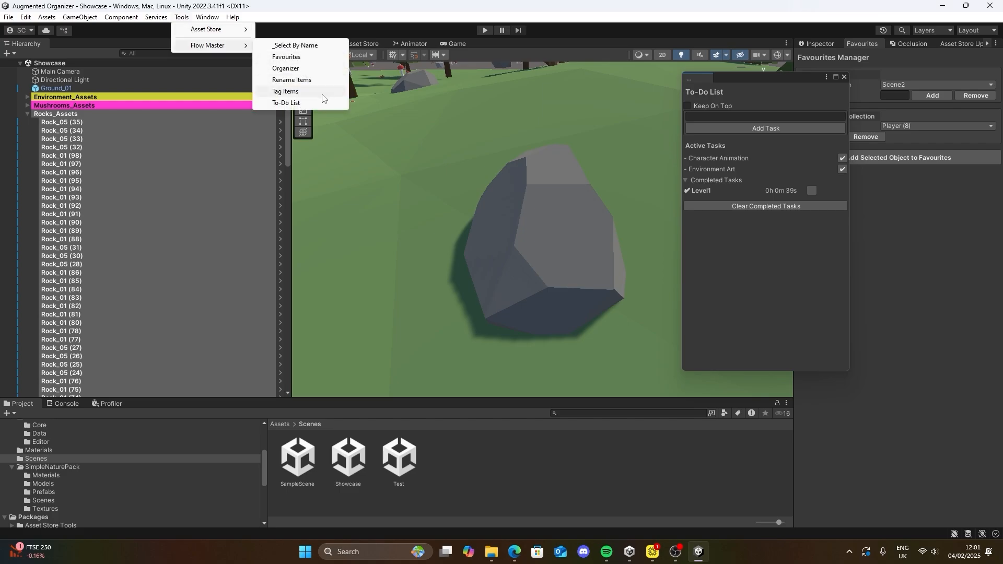
pyautogui.click(822, 249)
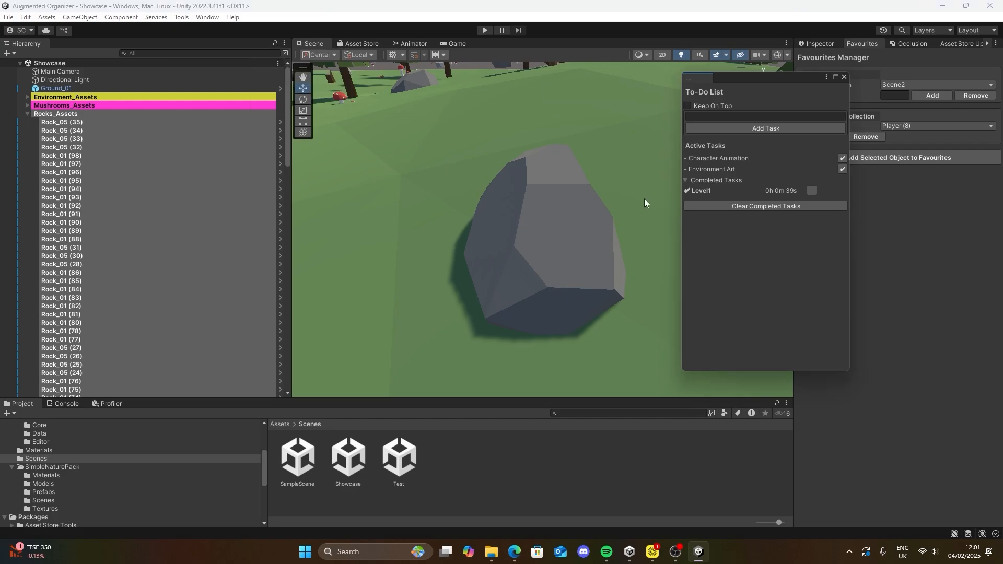
# - Collapse the Rocks_Assets group in the scene hierarchy
pyautogui.click(27, 114)
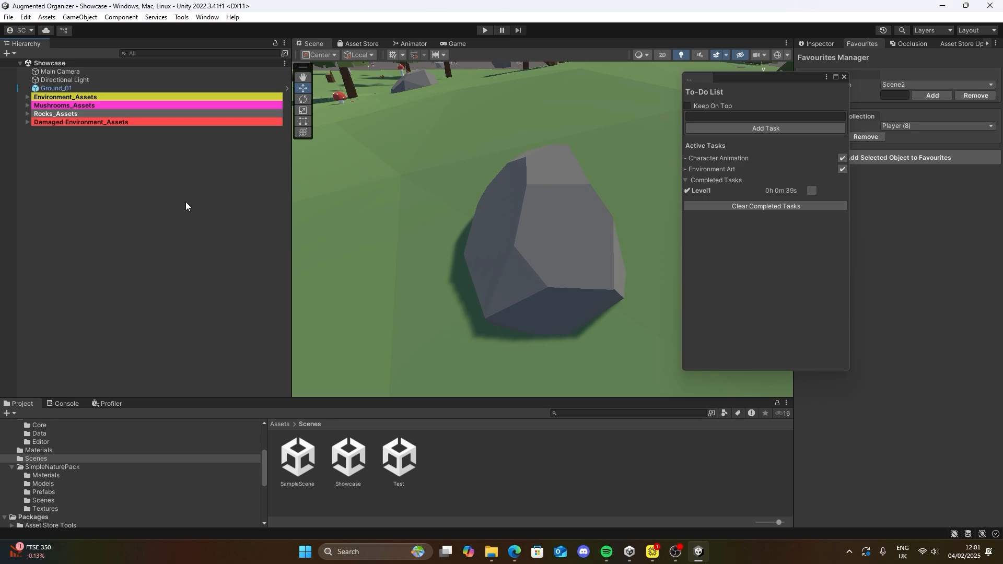